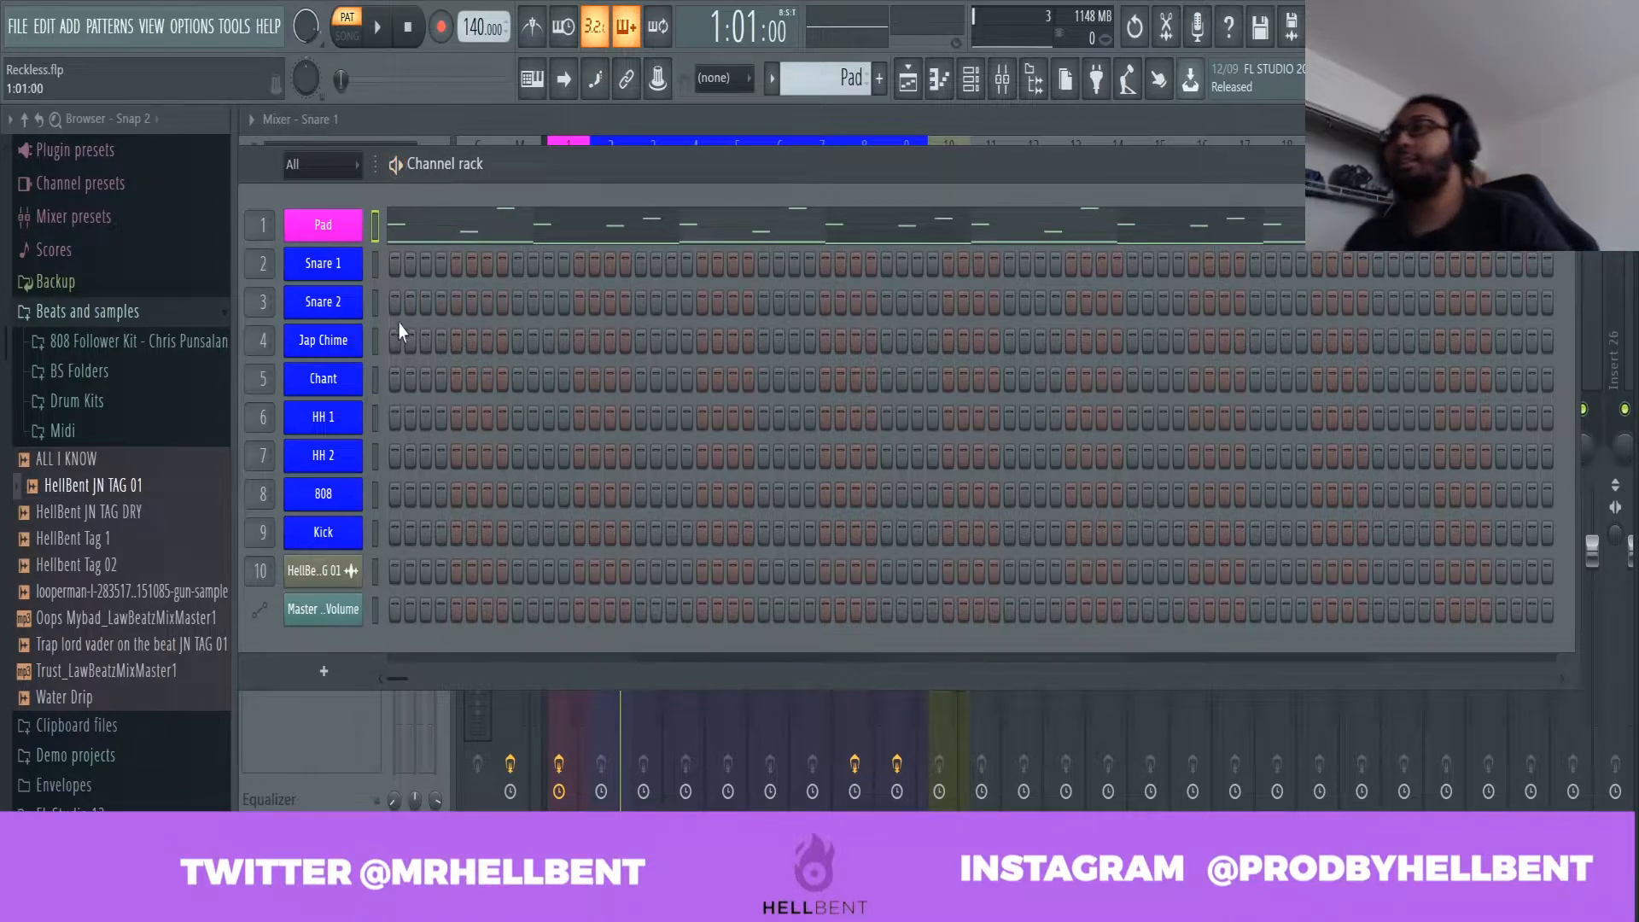
# Open the Pad channel's notes in the piano roll, enlarge the note area and fit all eight bars in view.
pyautogui.rightClick(355, 220)
pyautogui.click(386, 227)
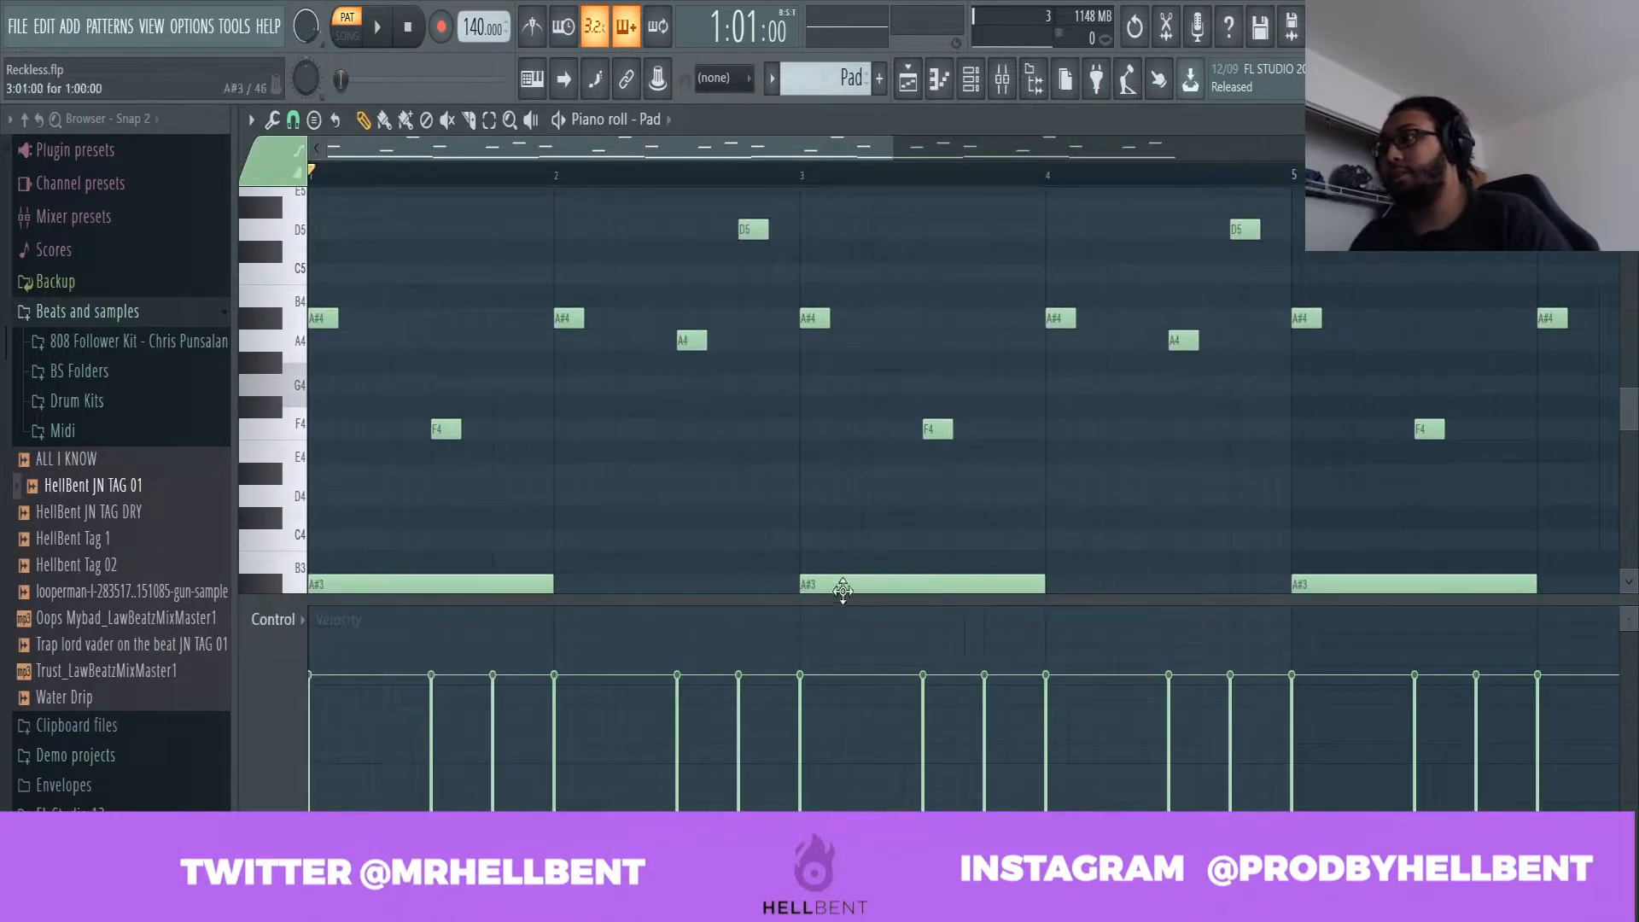
pyautogui.moveTo(835, 601); pyautogui.dragTo(881, 775)
pyautogui.keyDown('ctrl'); pyautogui.scroll(-3, 870, 739); pyautogui.keyUp('ctrl')
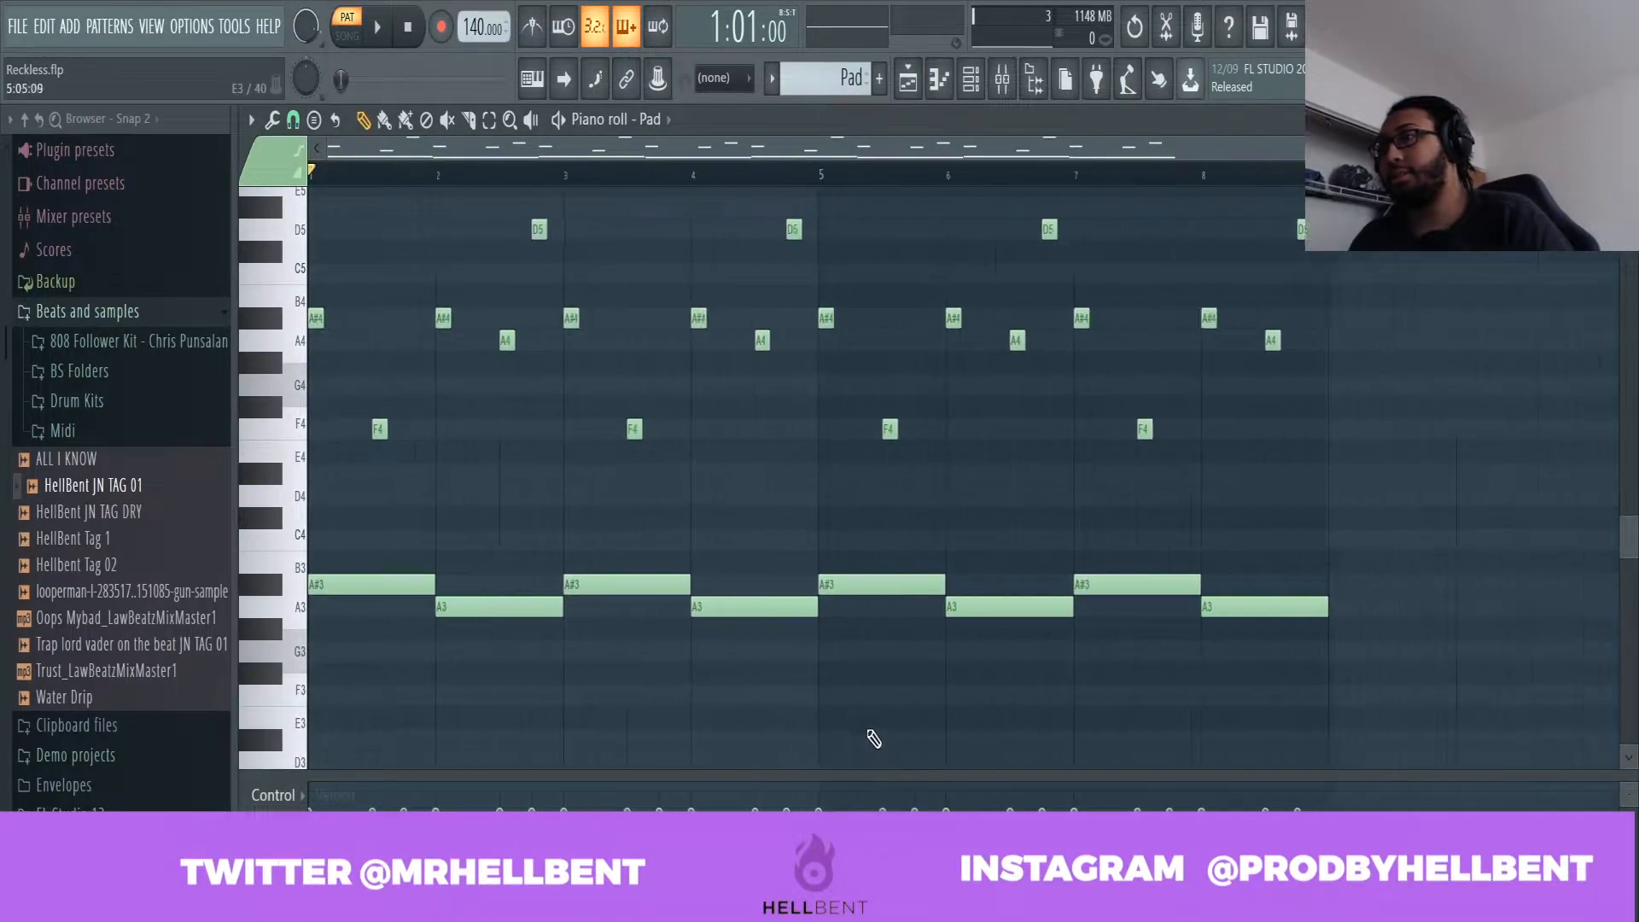
pyautogui.scroll(4, 772, 700)
pyautogui.scroll(-3, 747, 637)
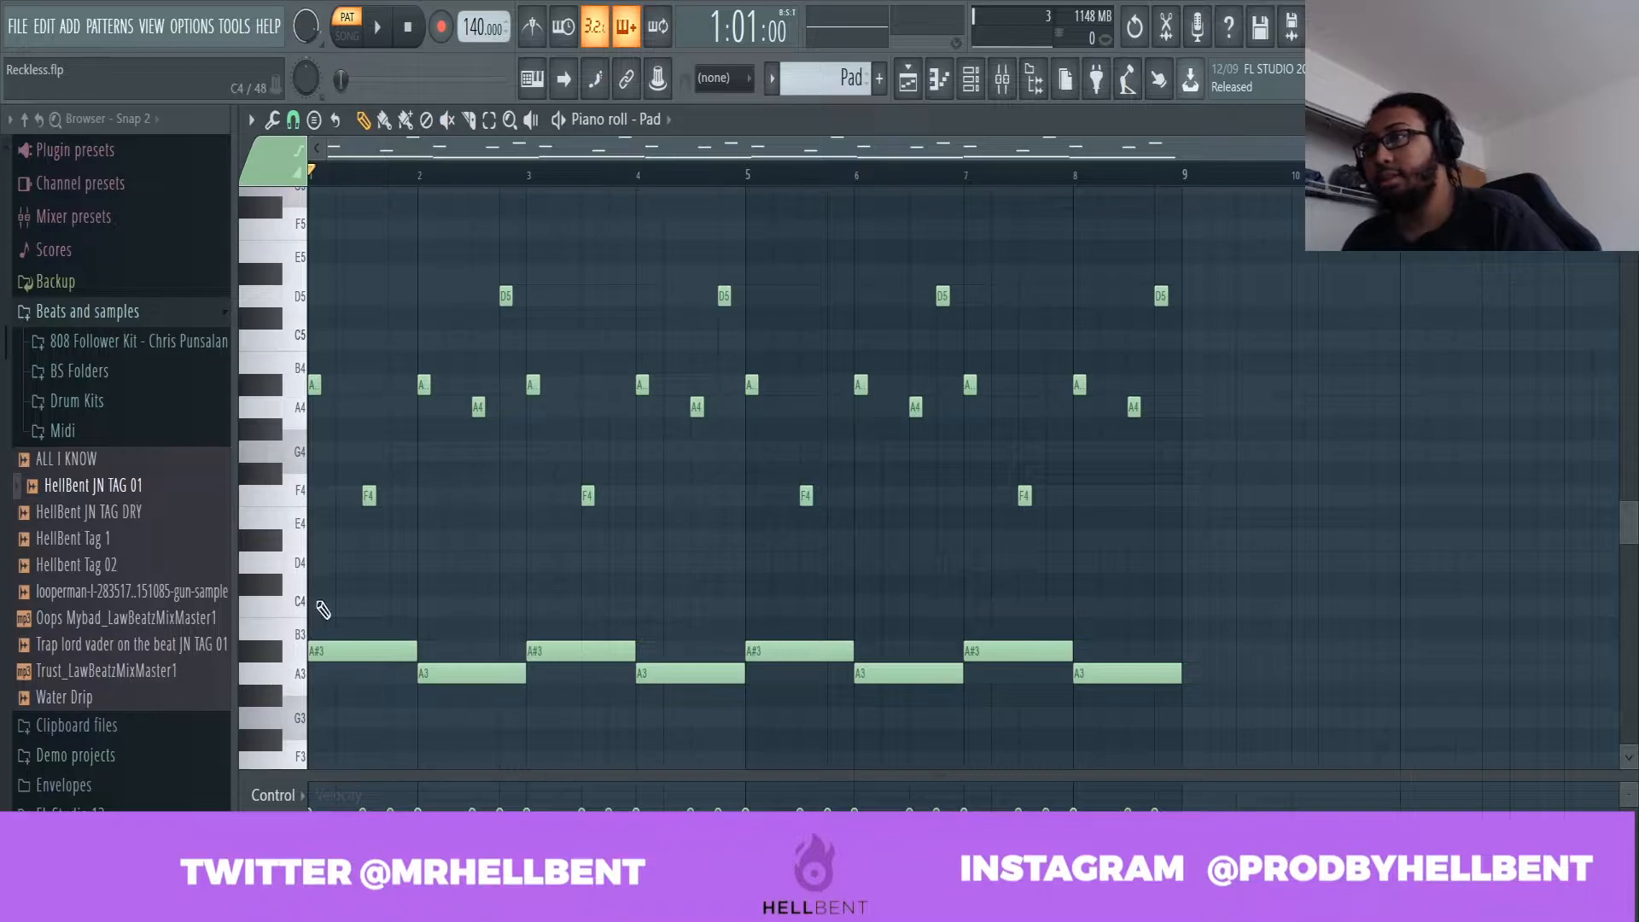
# Highlight the Pad's low A#3 and A3 notes and its upper melody notes in turn, and play the Pad pattern.
pyautogui.moveTo(1182, 573); pyautogui.dragTo(340, 758)
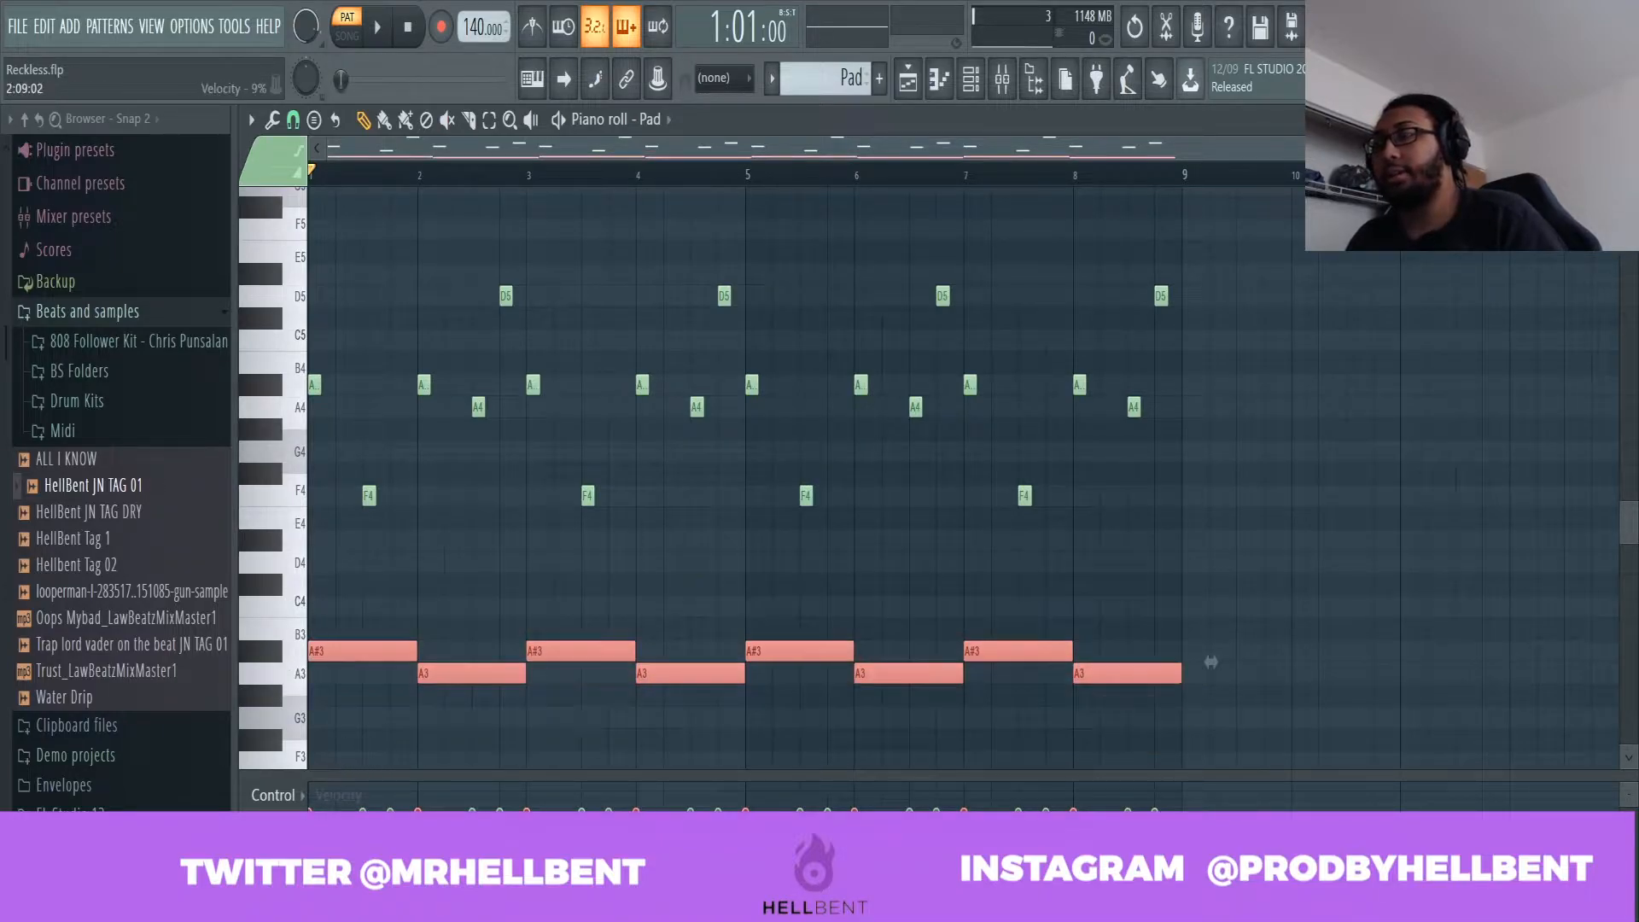
pyautogui.keyDown('ctrl'); pyautogui.click(480, 529); pyautogui.keyUp('ctrl')
pyautogui.moveTo(1214, 230); pyautogui.dragTo(253, 514)
pyautogui.keyDown('ctrl'); pyautogui.click(492, 584); pyautogui.keyUp('ctrl')
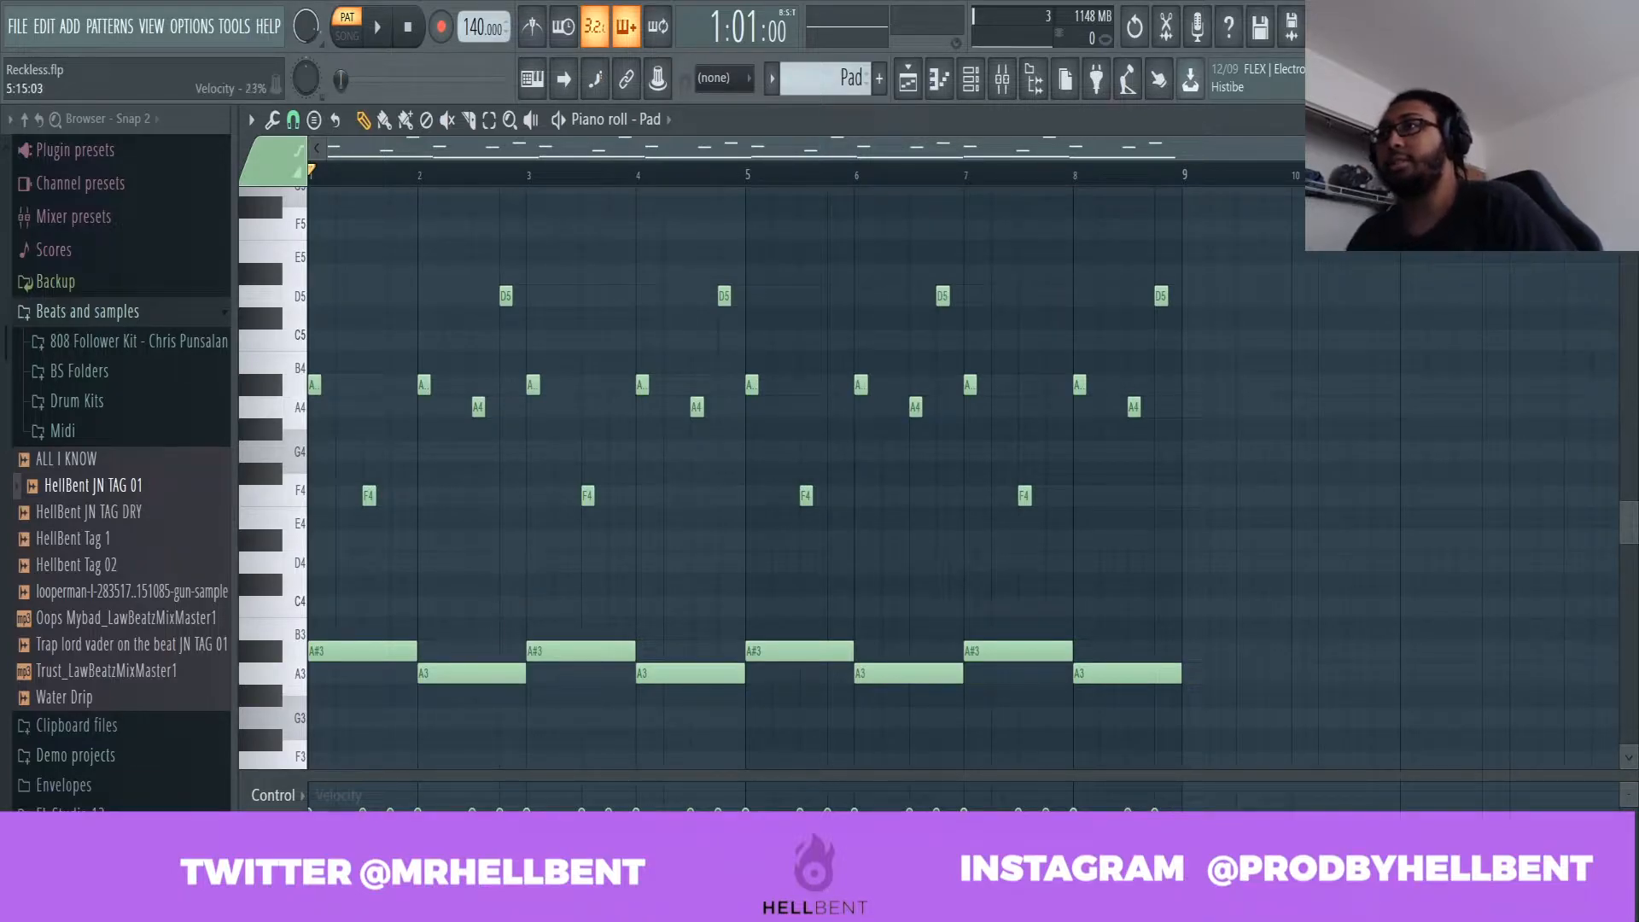
pyautogui.press('space')
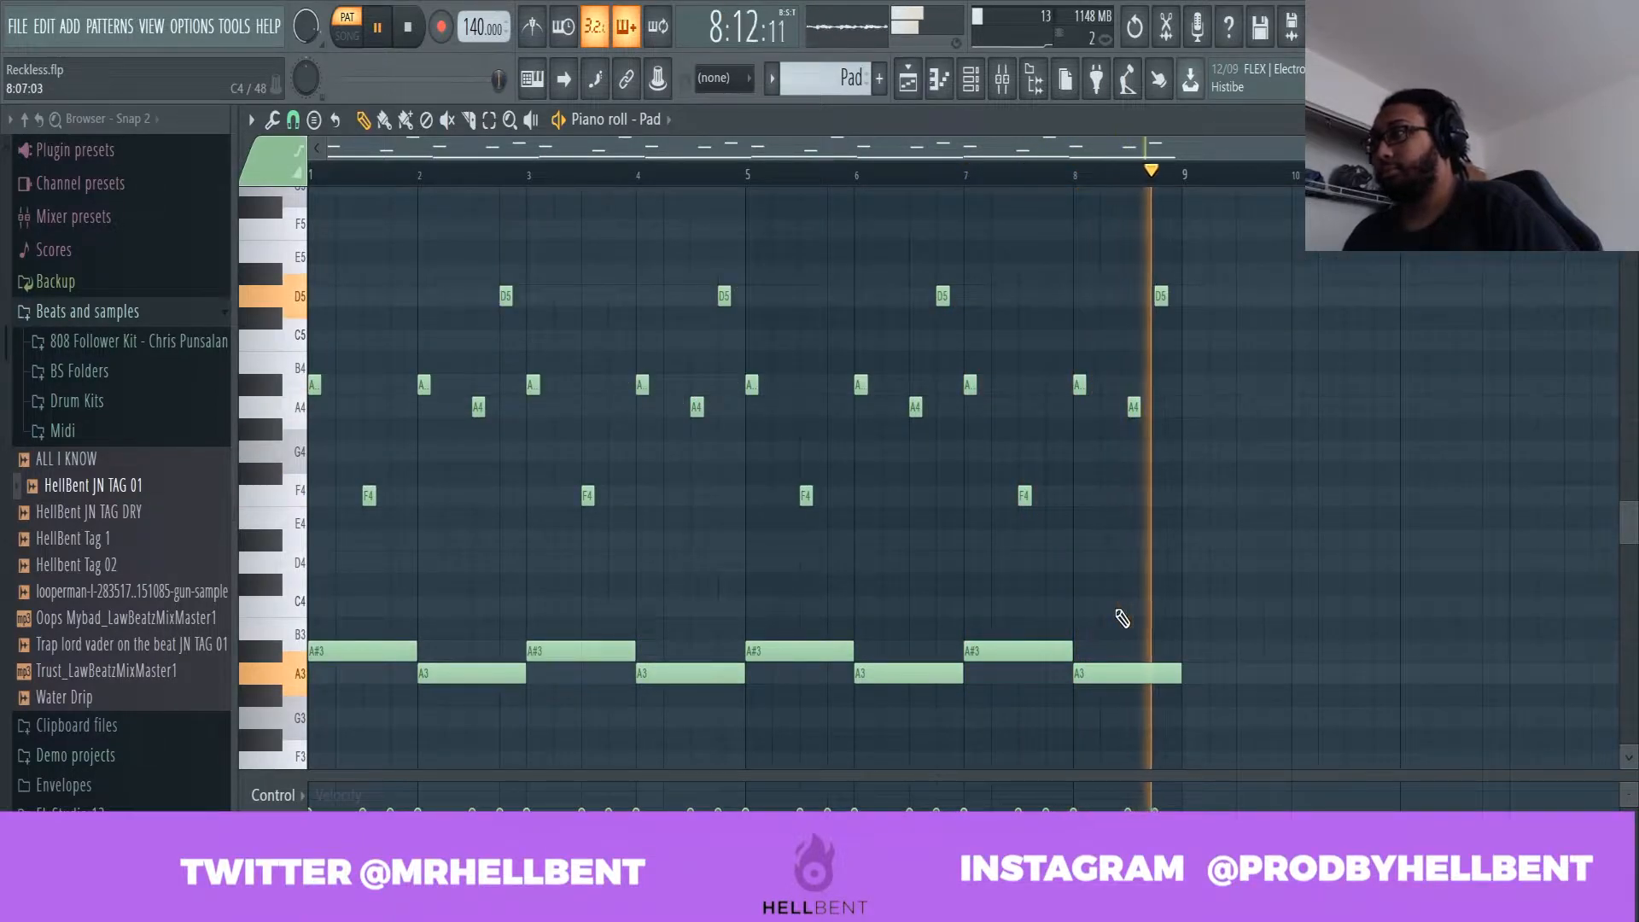
pyautogui.press('space')
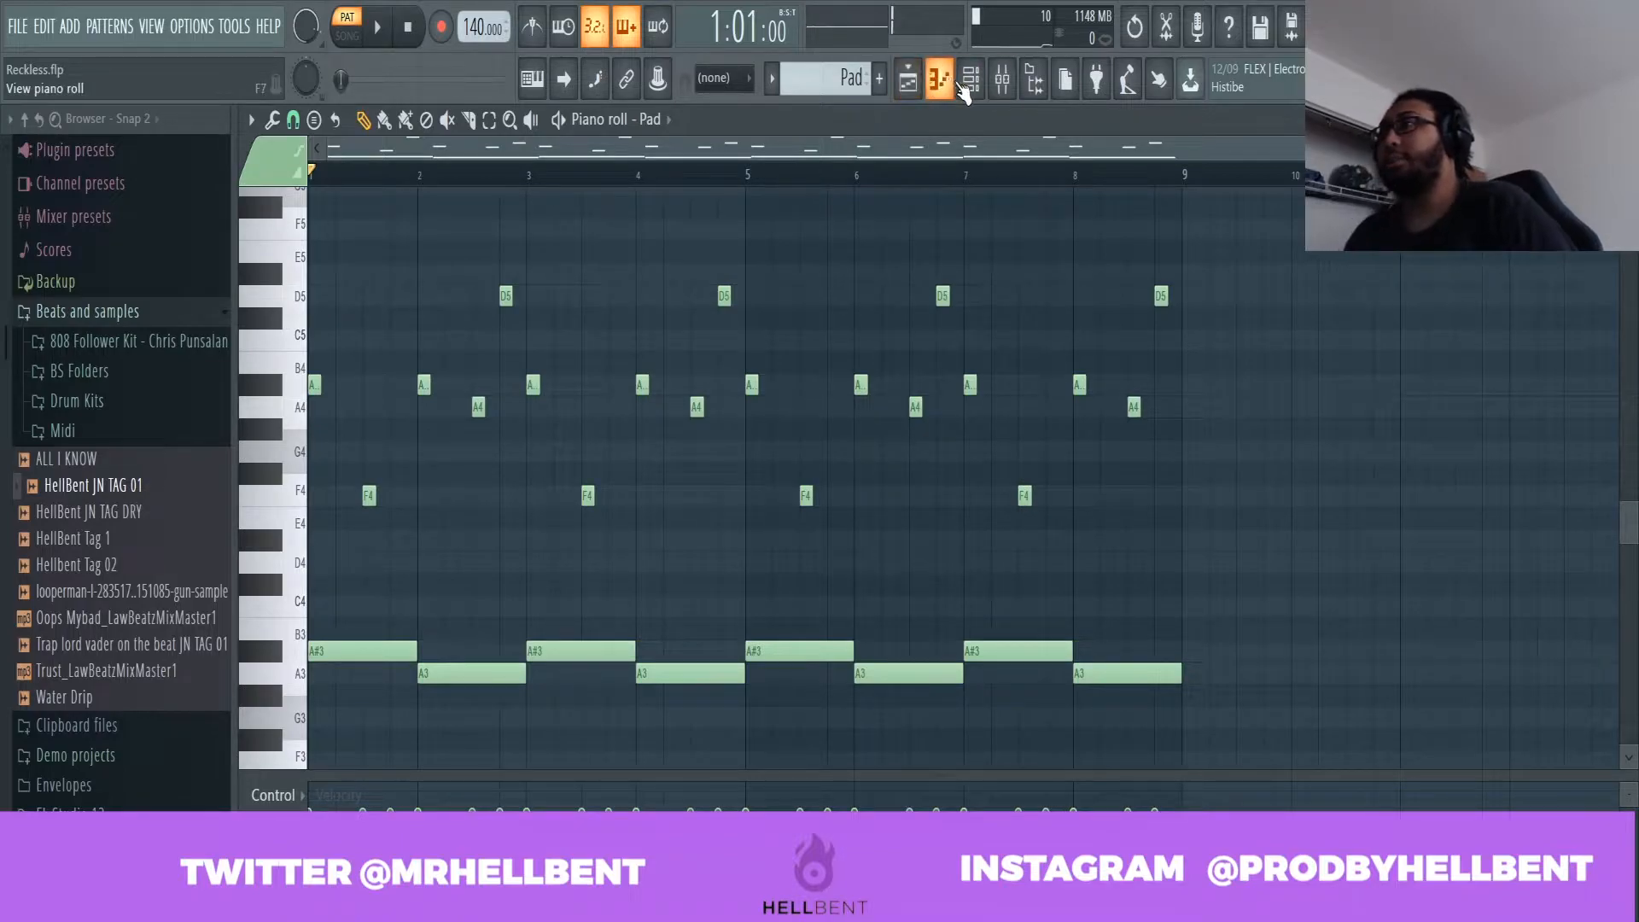
# Show the channel rack and play the Snare 1 and Snare 2 patterns one after the other.
pyautogui.click(967, 96)
pyautogui.press('KP_Add')
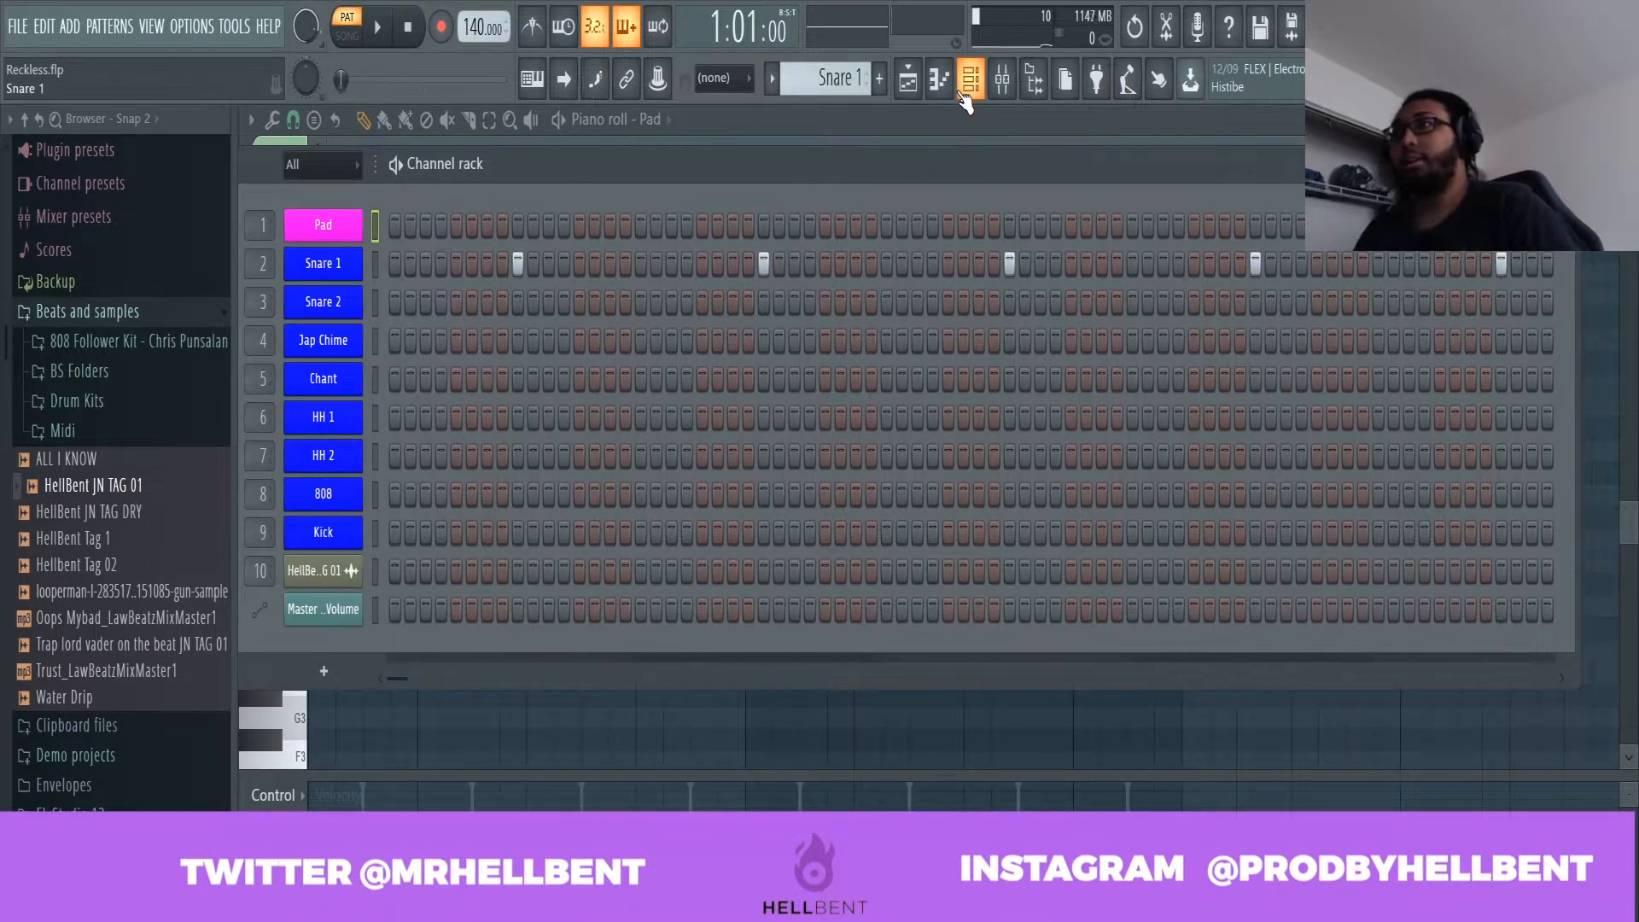
pyautogui.press('space')
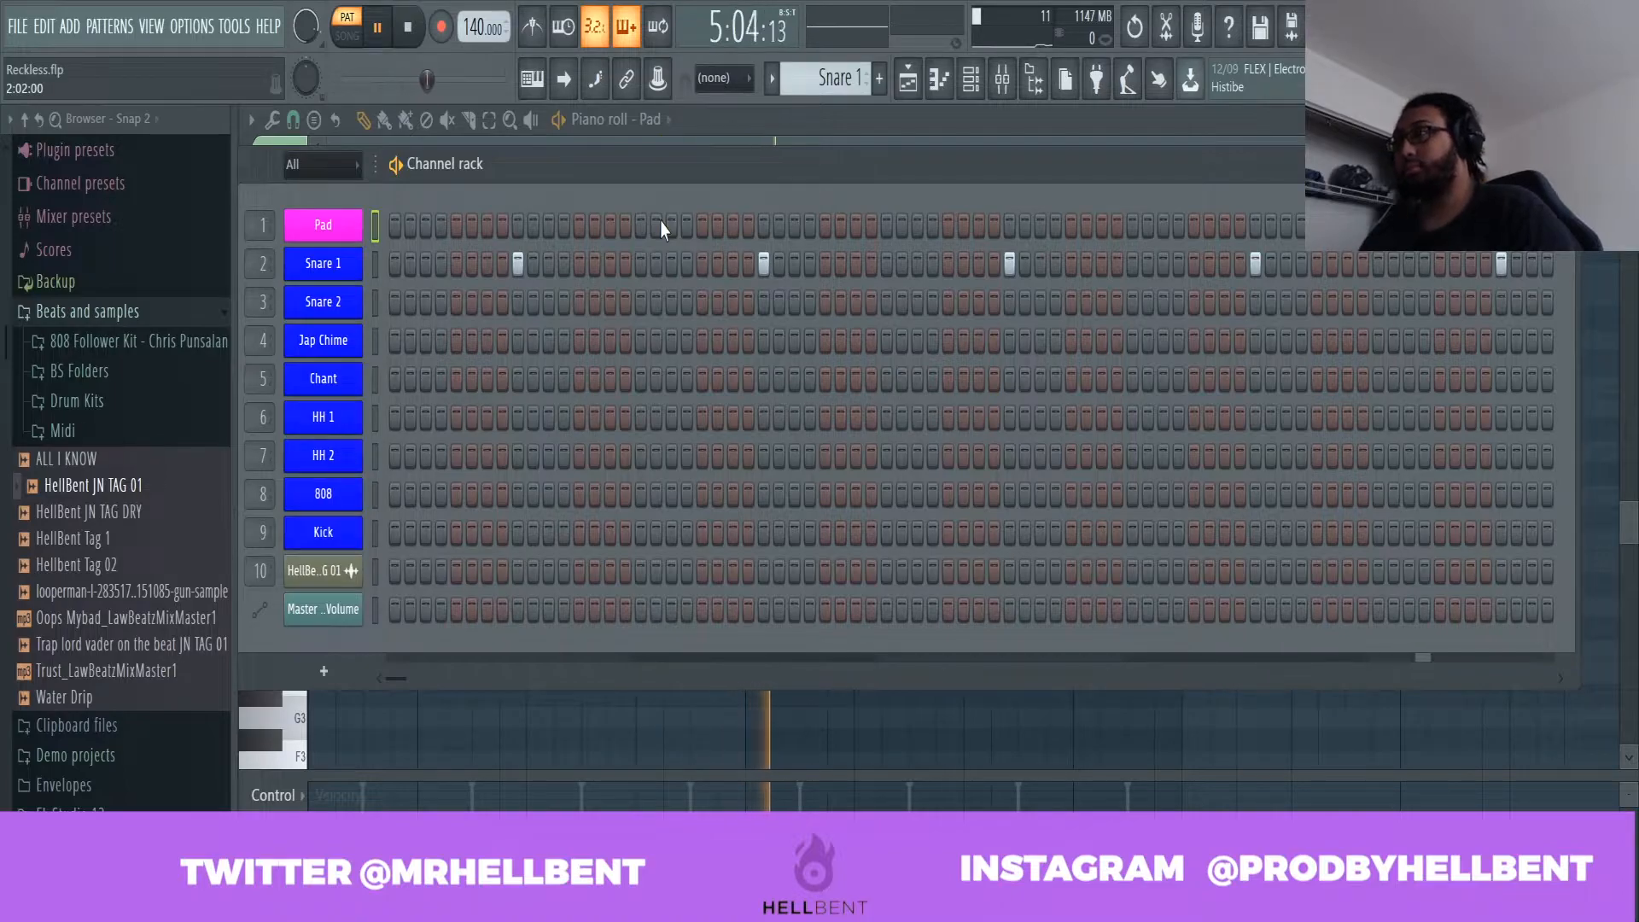
pyautogui.press('space')
pyautogui.press('KP_Add')
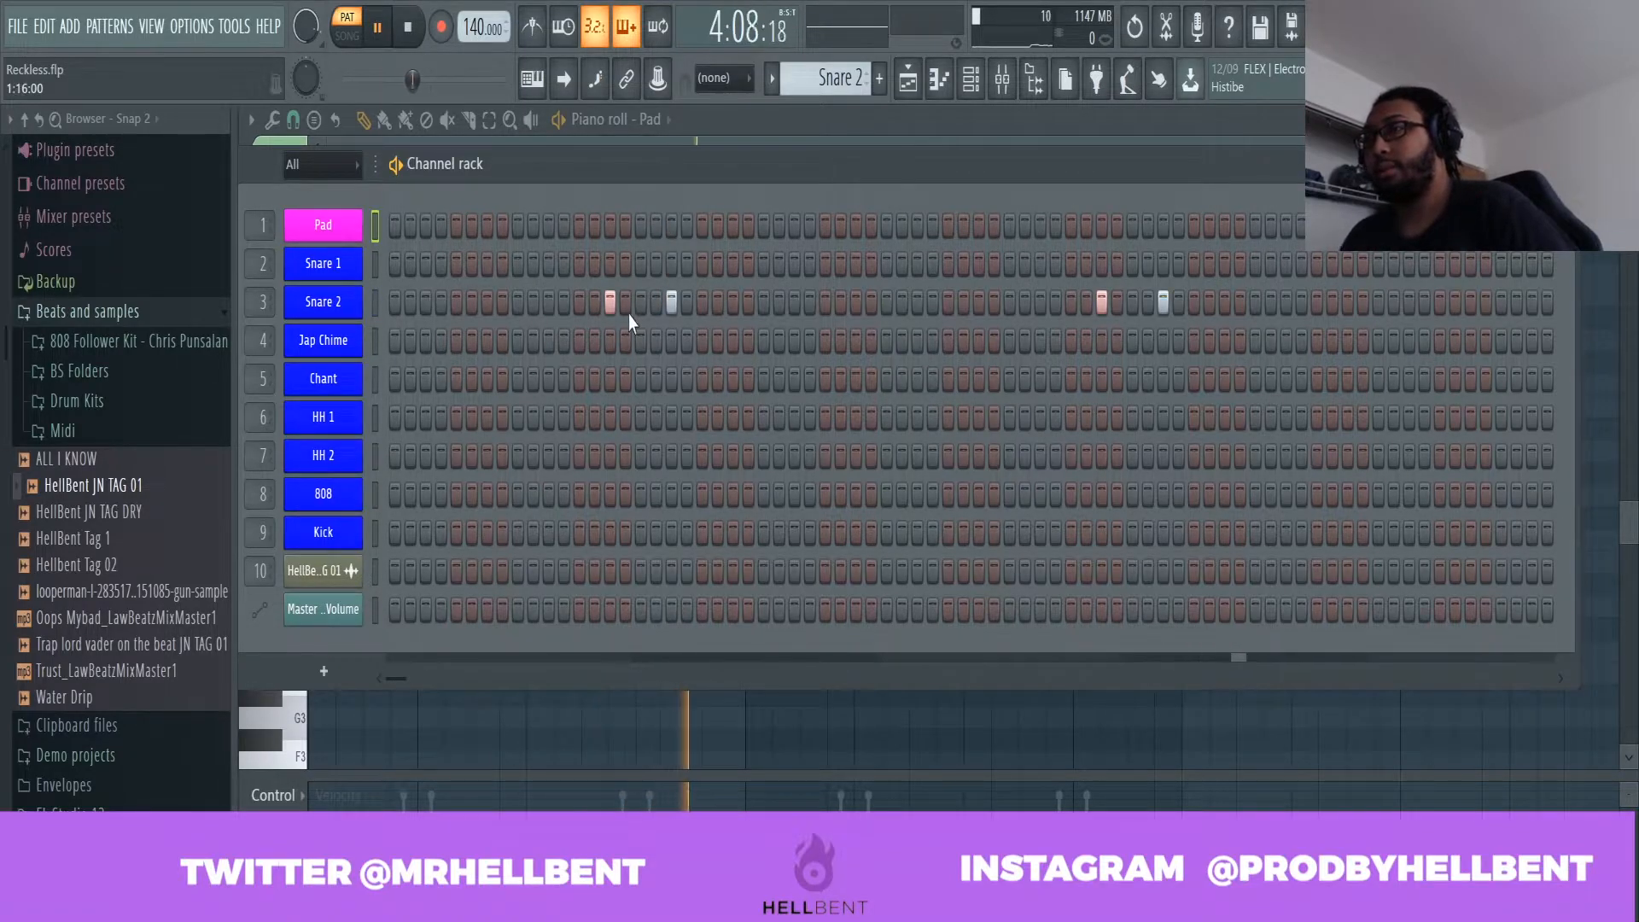
pyautogui.press('space')
# Play the Jap Chime and Chant patterns, and reposition the channel rack so its channel controls are in view.
pyautogui.press('KP_Add')
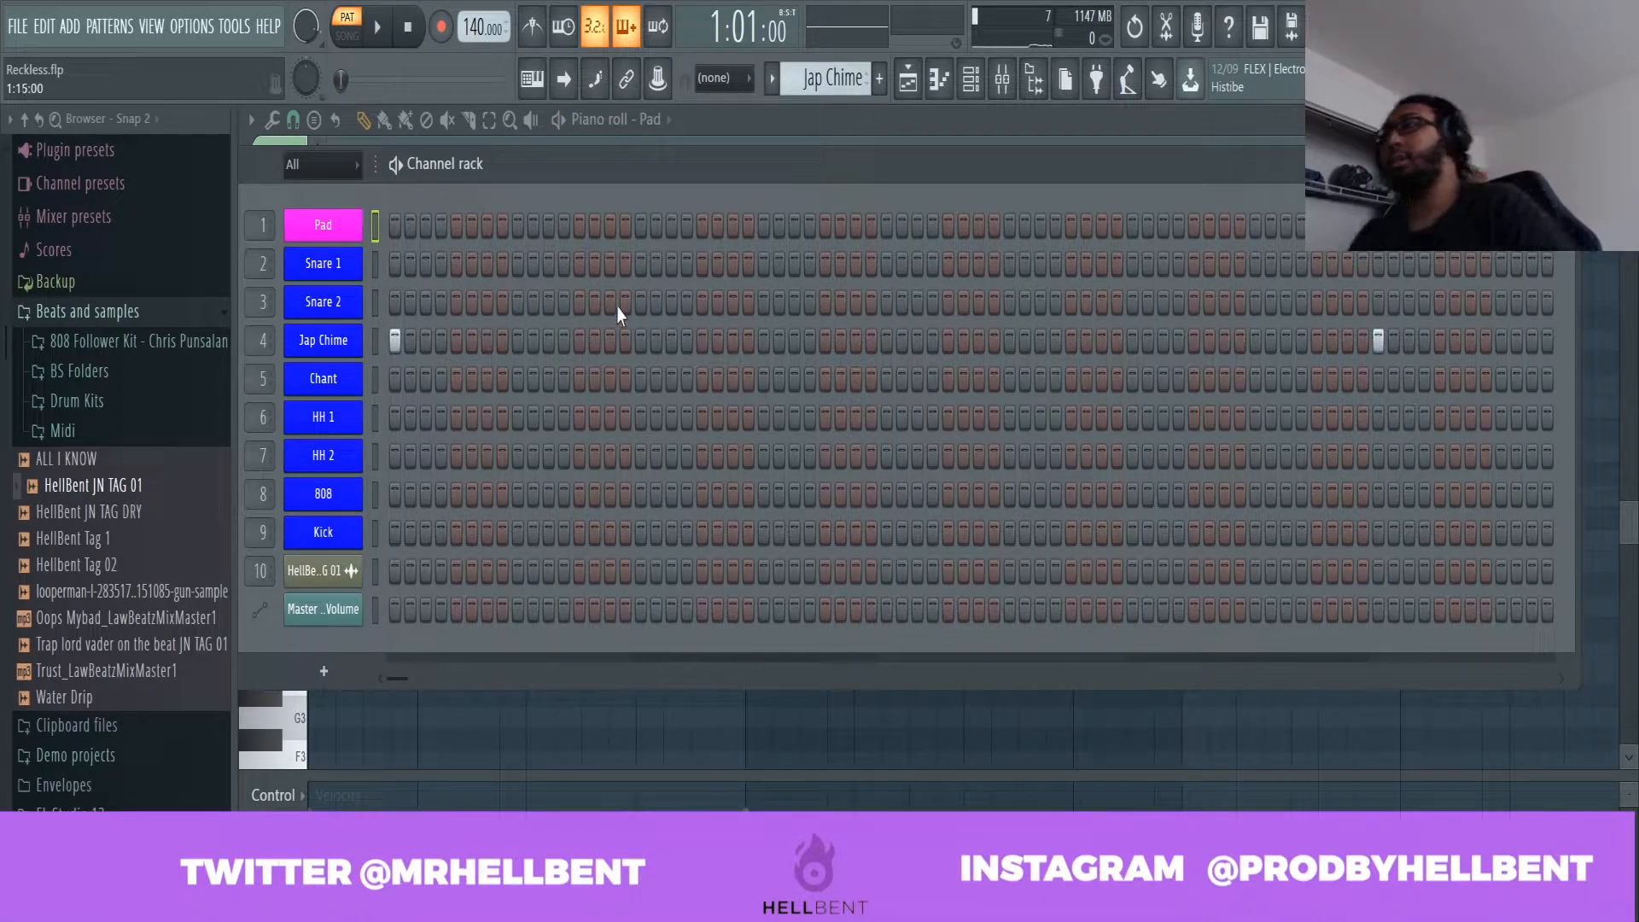
pyautogui.press('space')
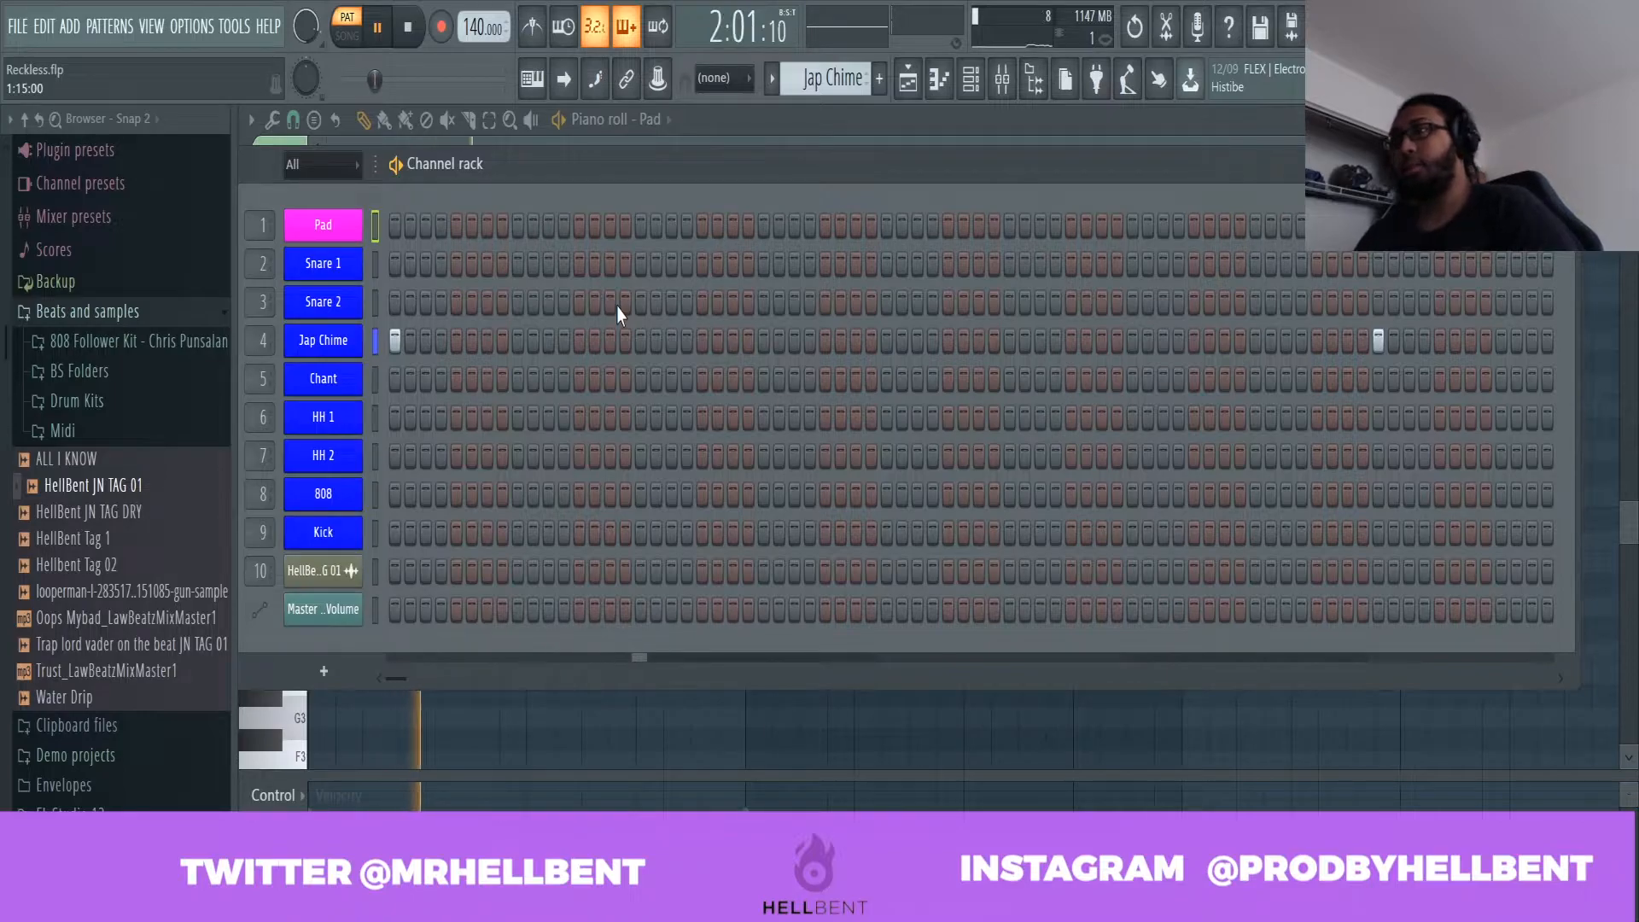
pyautogui.press('space')
pyautogui.press('KP_Add')
pyautogui.press('space')
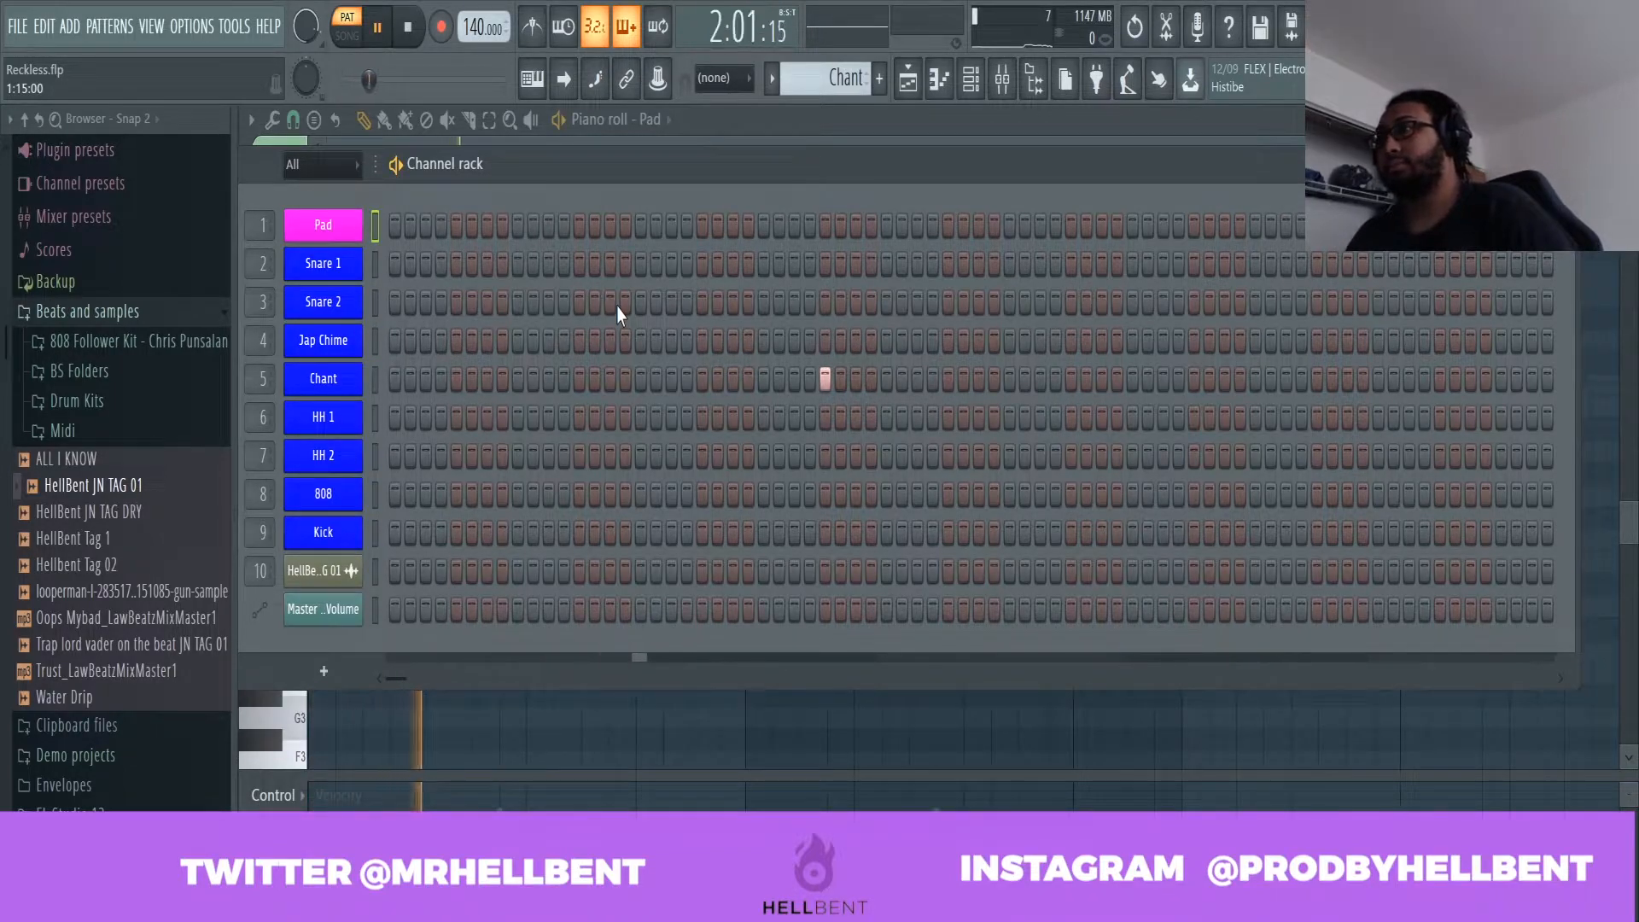
pyautogui.moveTo(635, 182); pyautogui.dragTo(694, 195)
pyautogui.press('space')
# Play the HH 1 and HH 2 hi-hat patterns one after the other.
pyautogui.press('KP_Add')
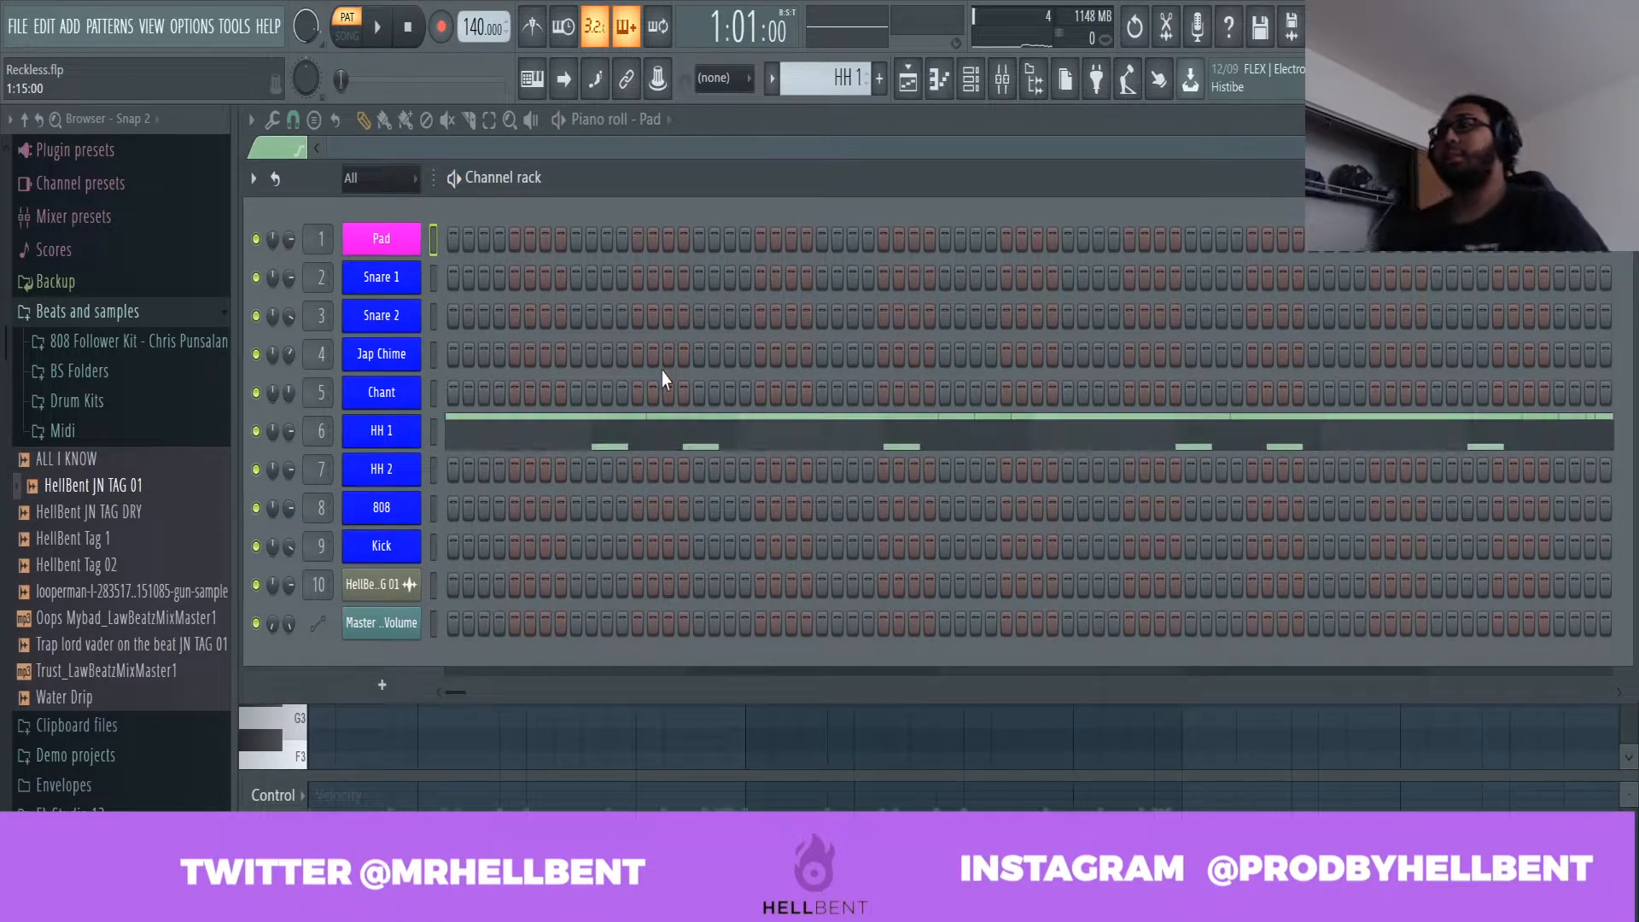
pyautogui.press('space')
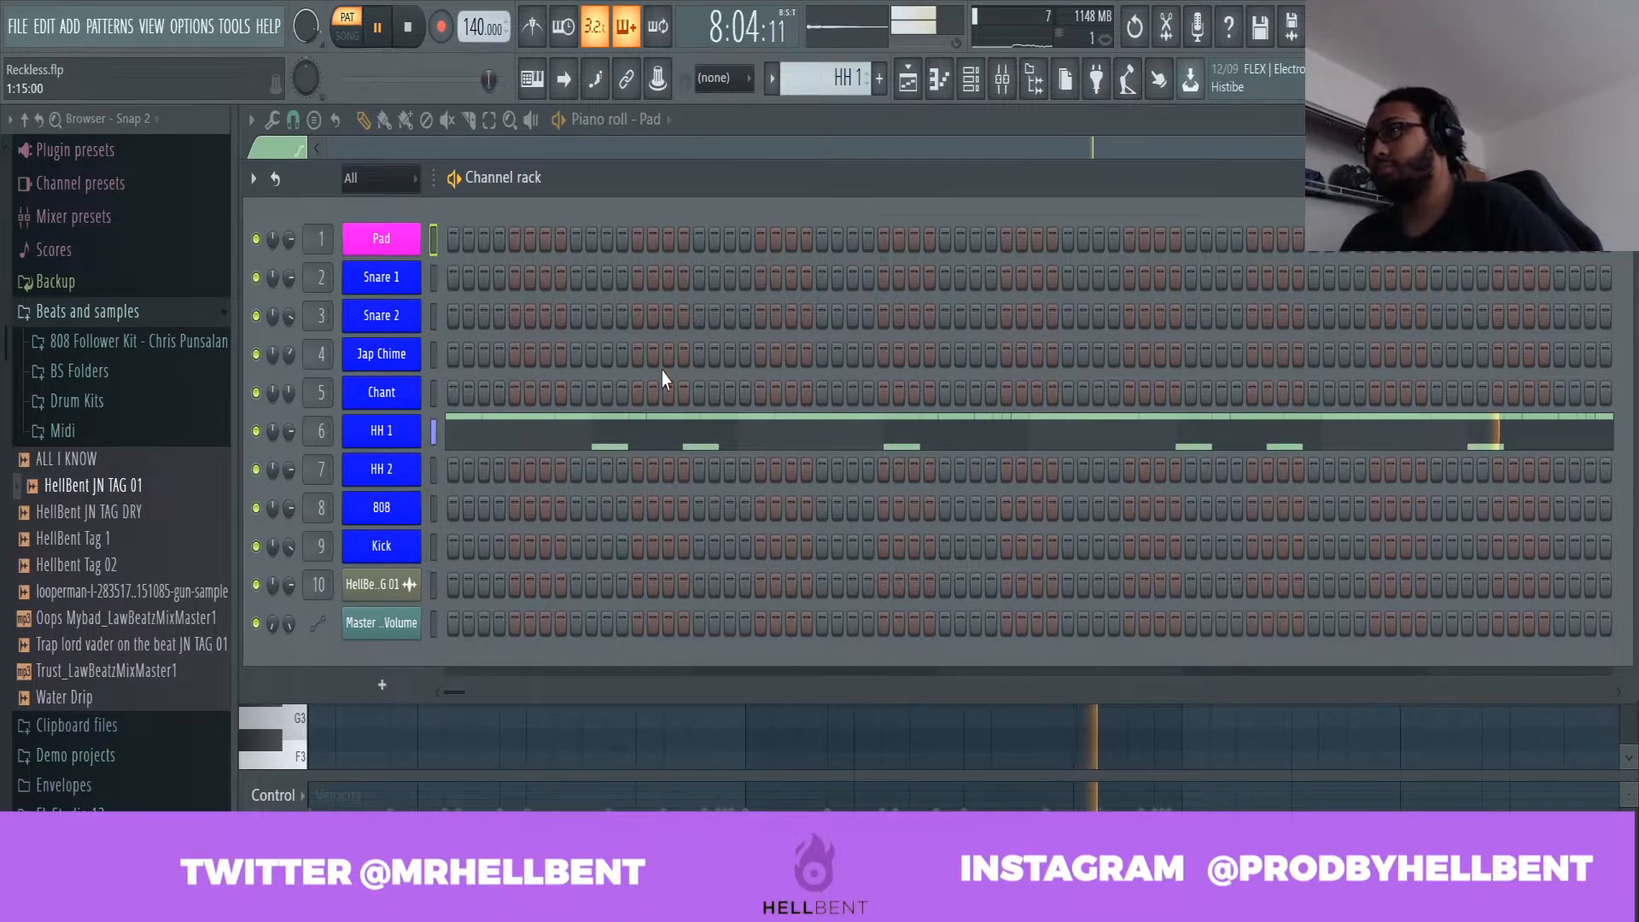
pyautogui.press('space')
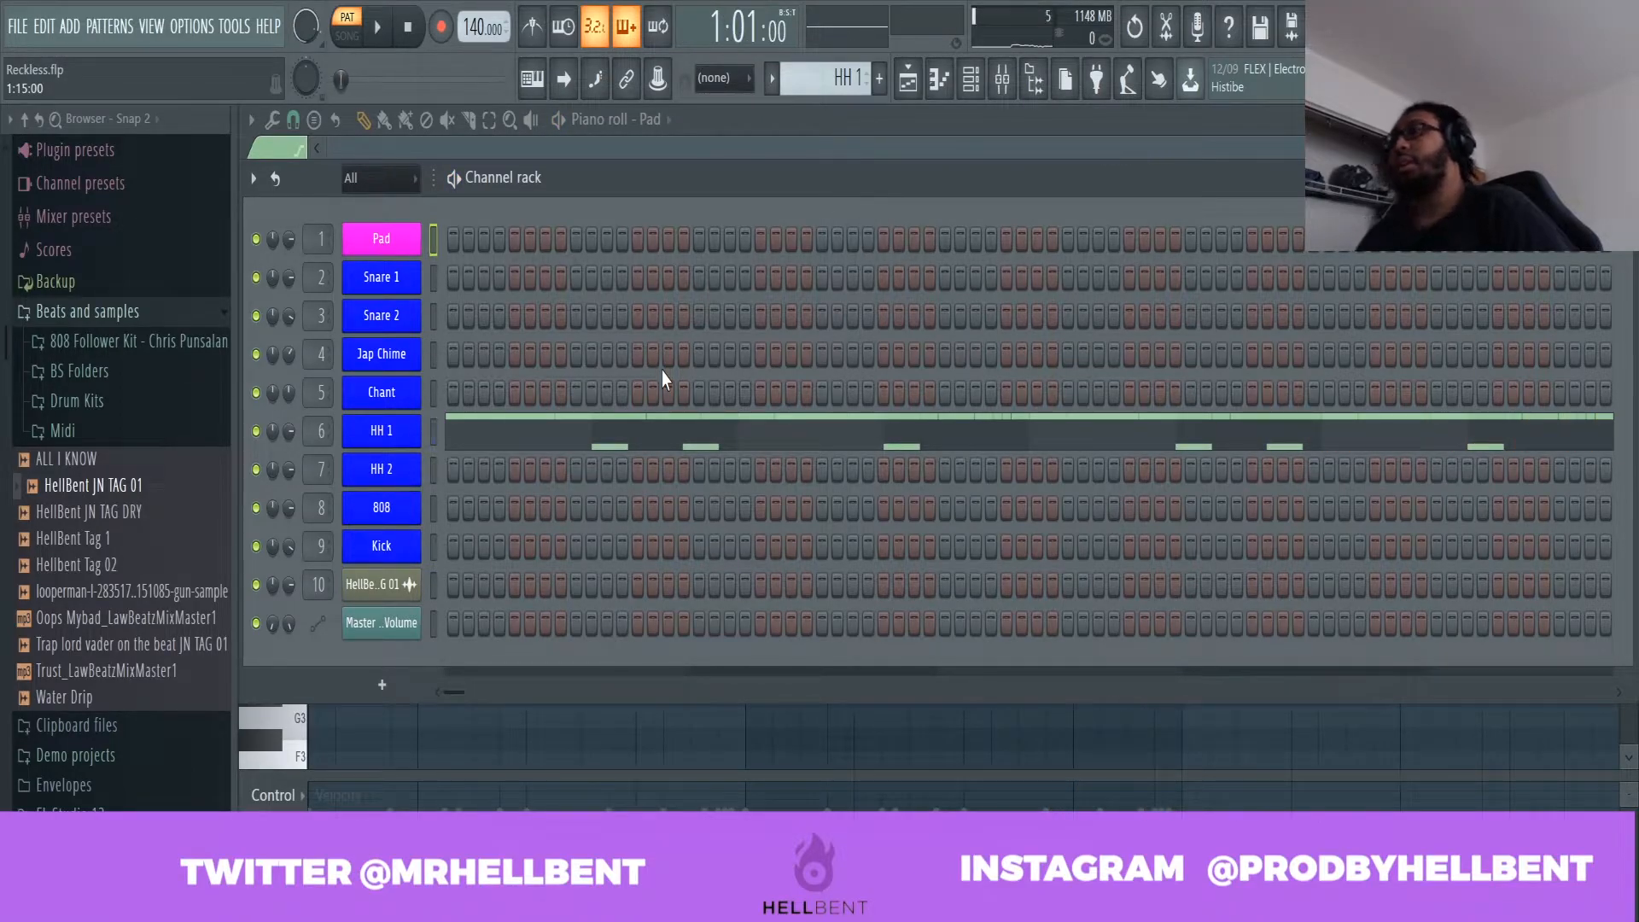
pyautogui.press('Right')
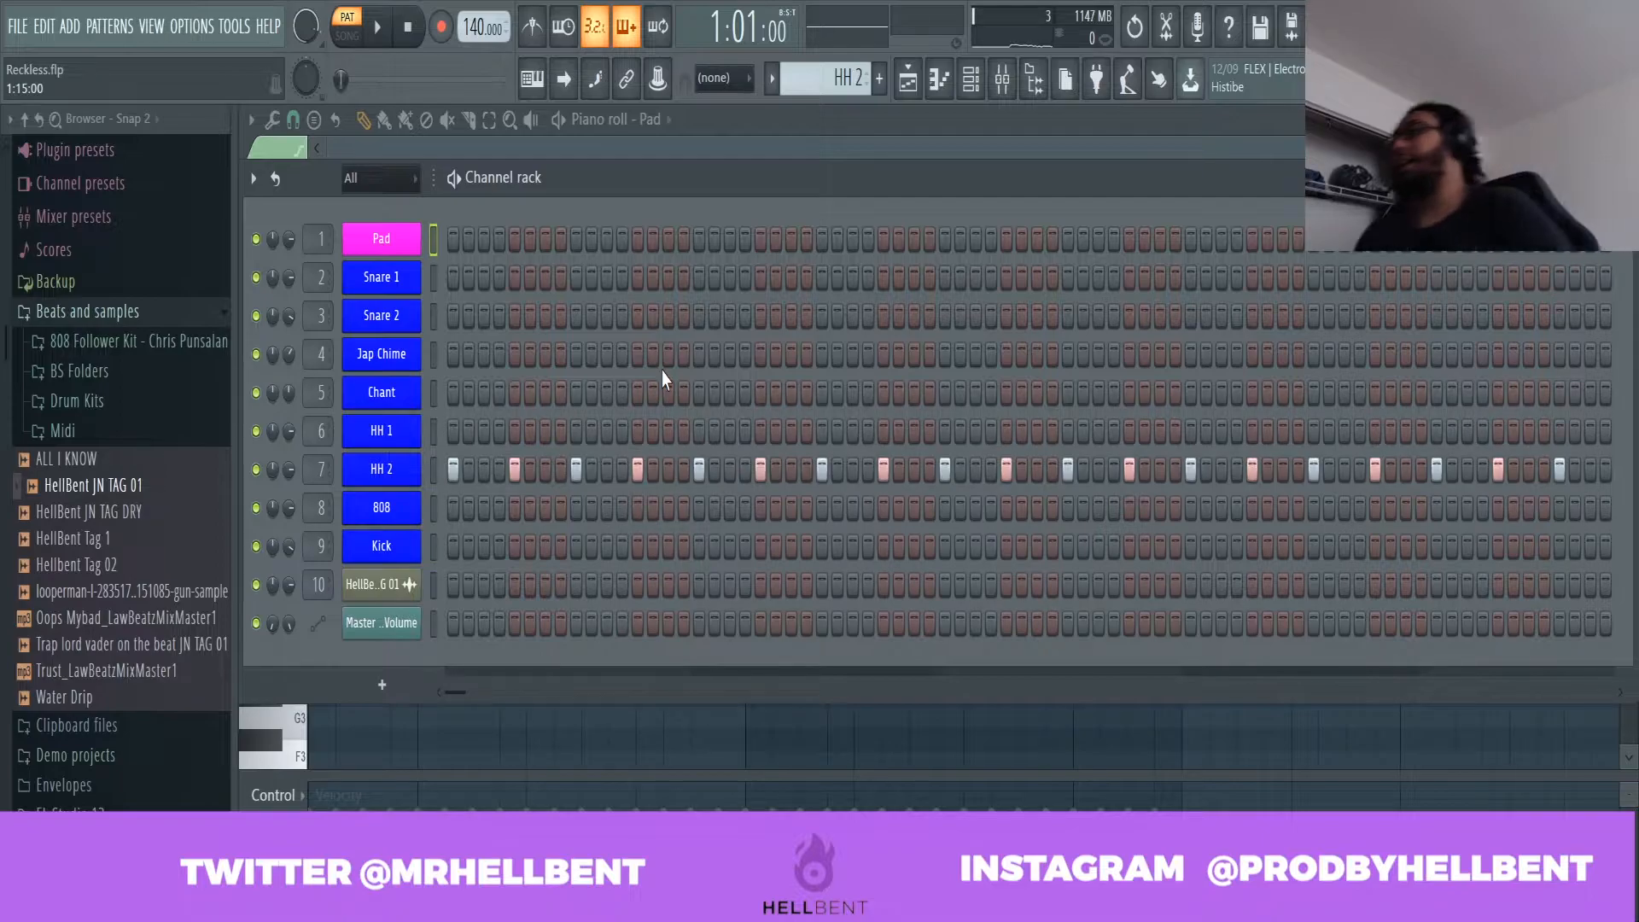
pyautogui.press('space')
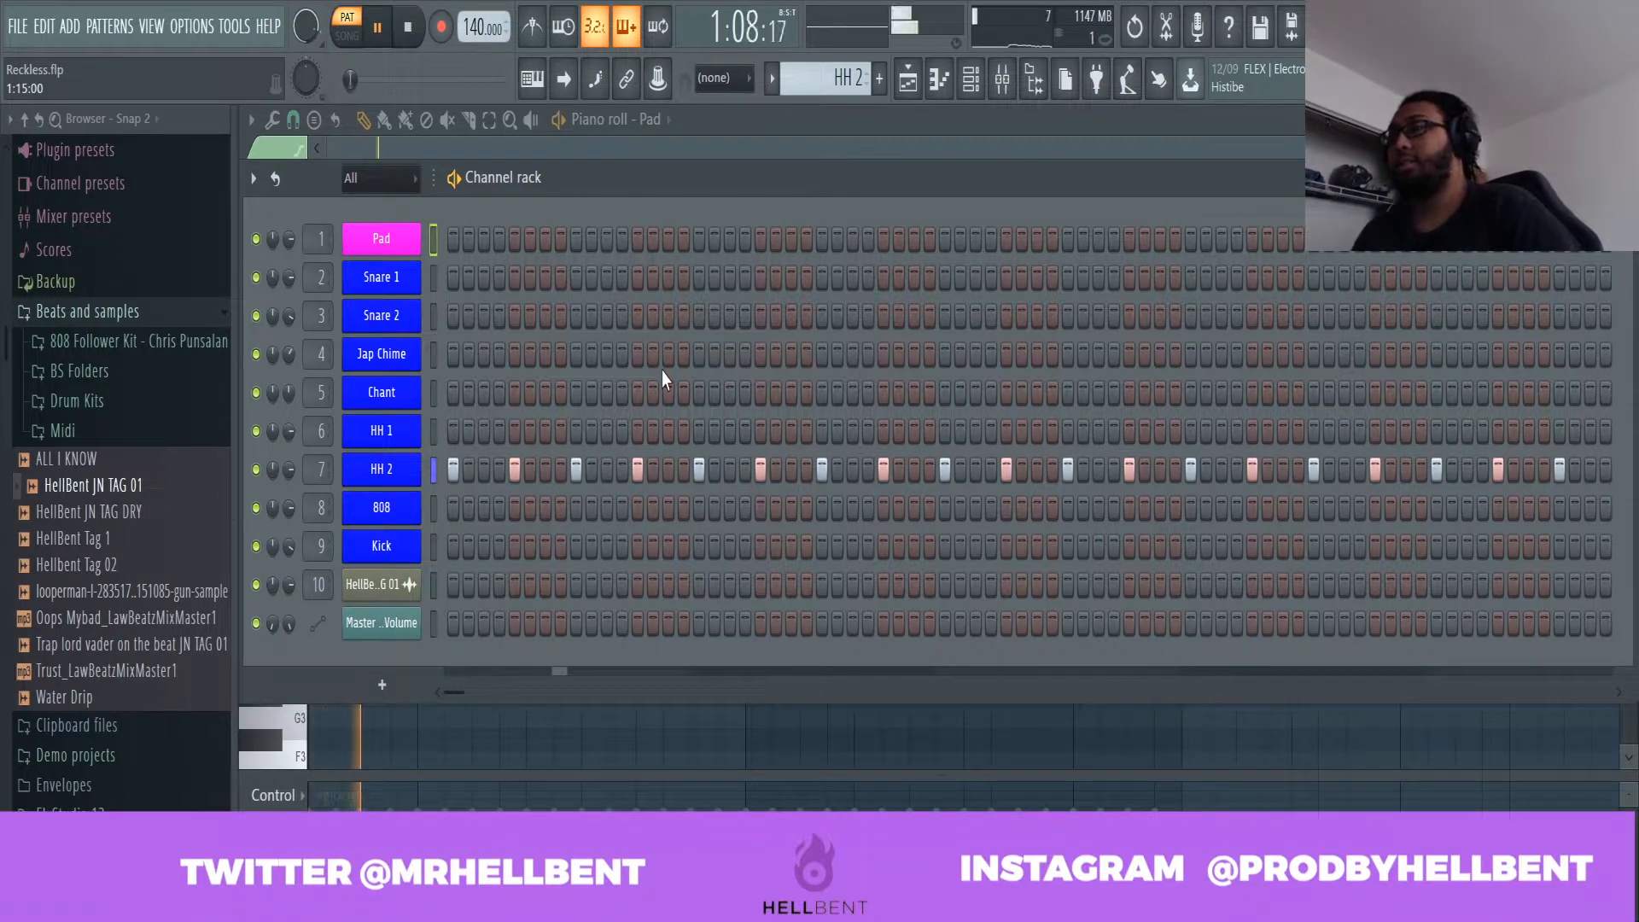
pyautogui.press('space')
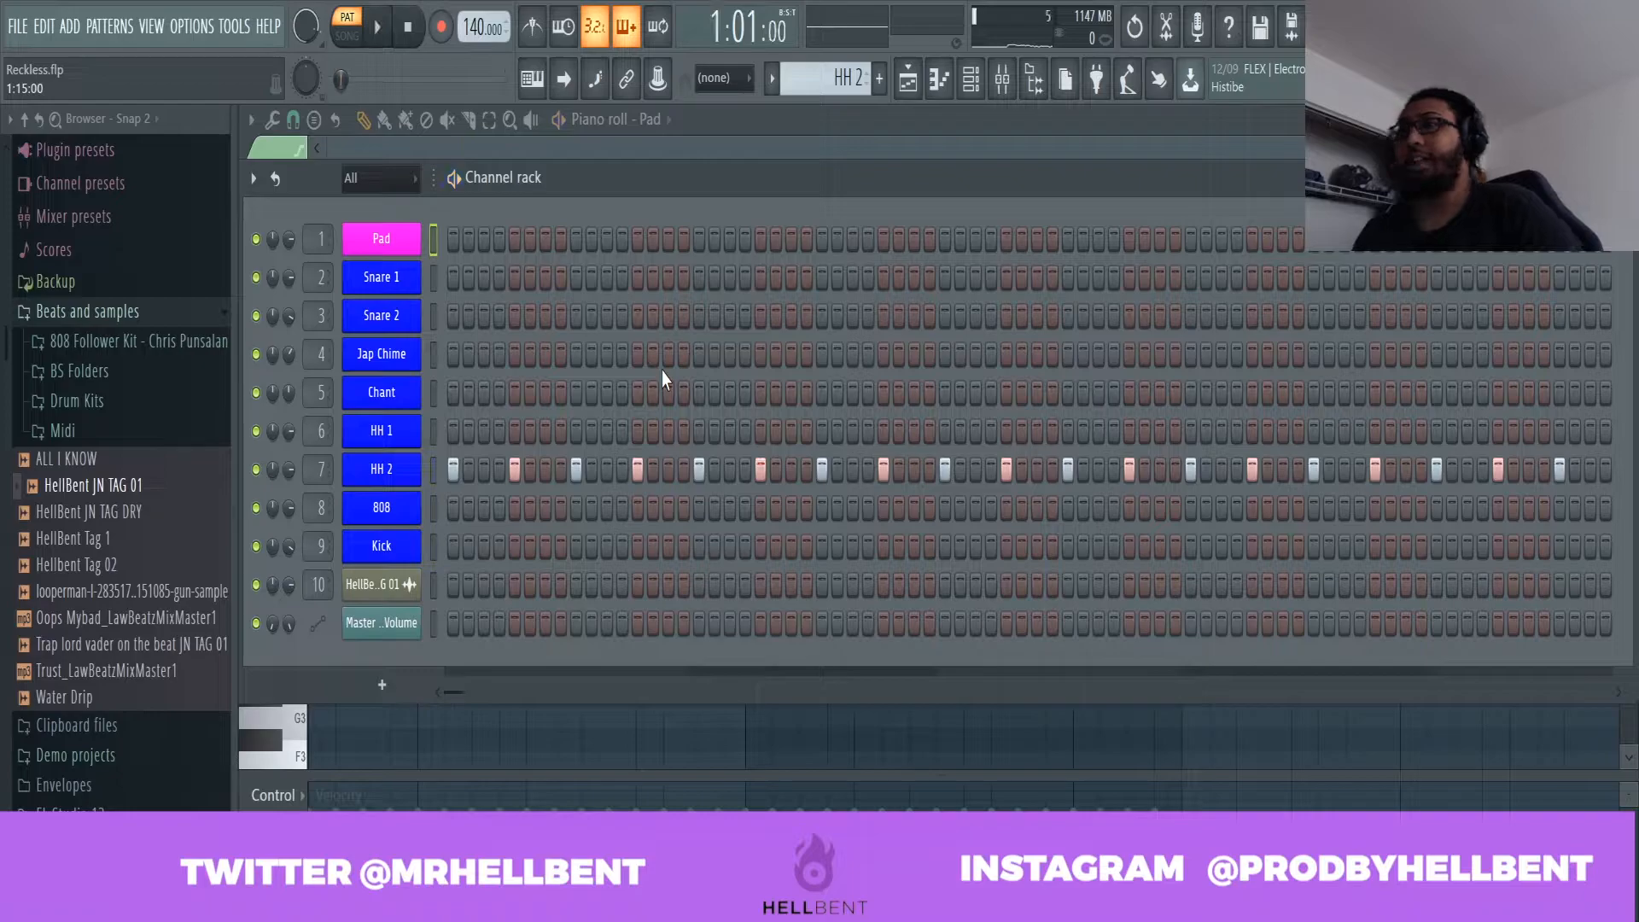
# Play the 808 and Kick patterns one after the other.
pyautogui.press('KP_Add')
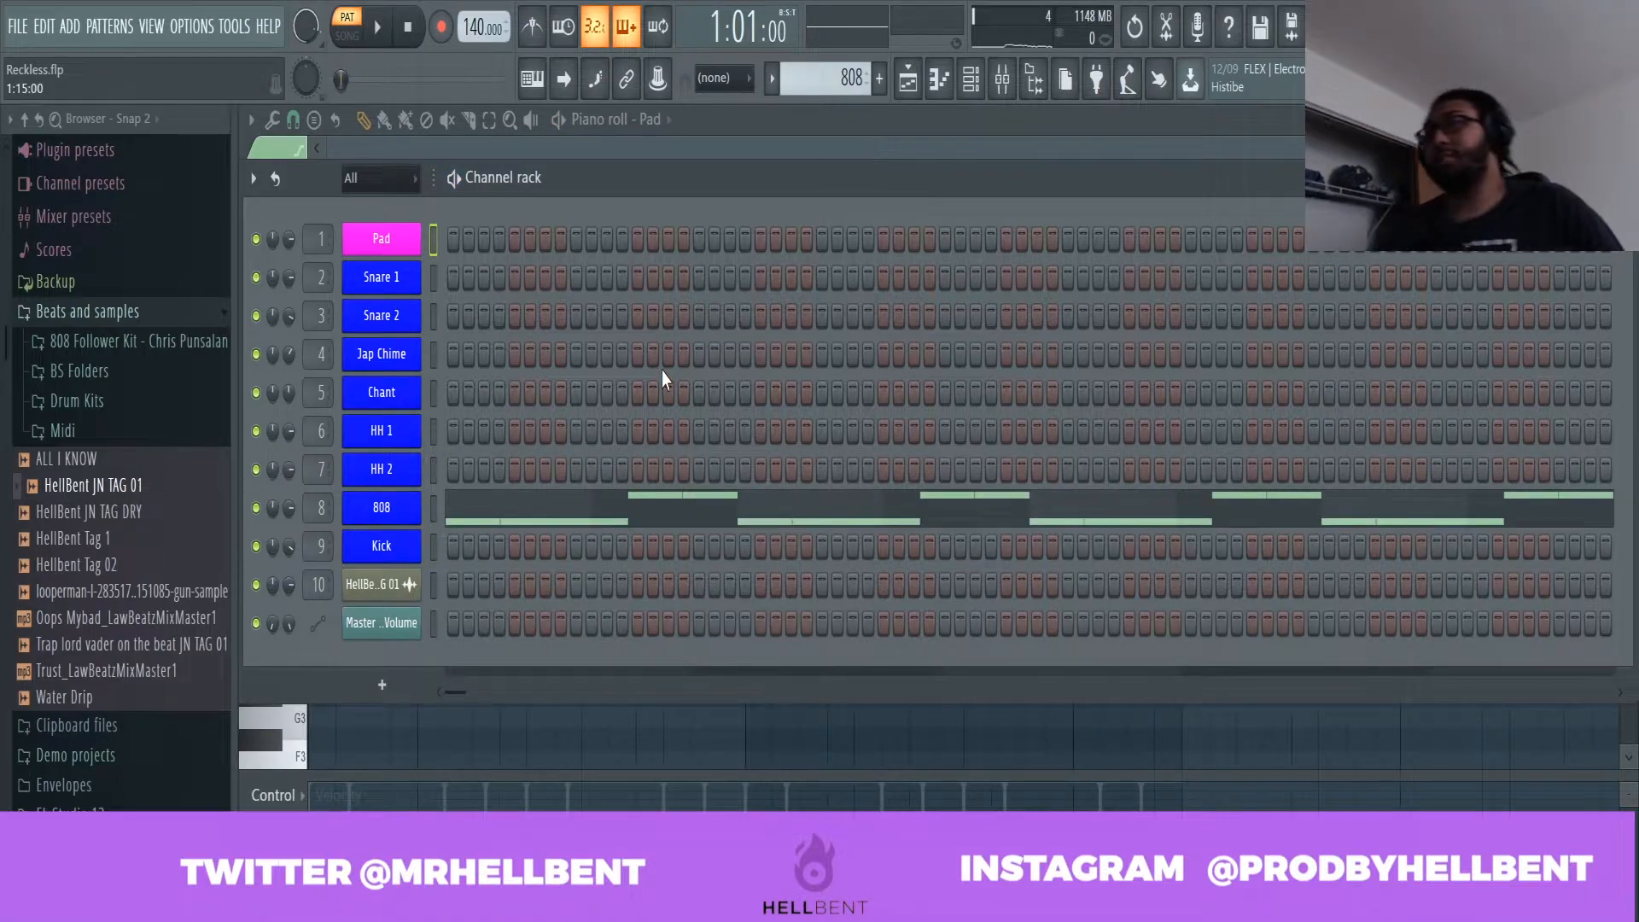
pyautogui.press('space')
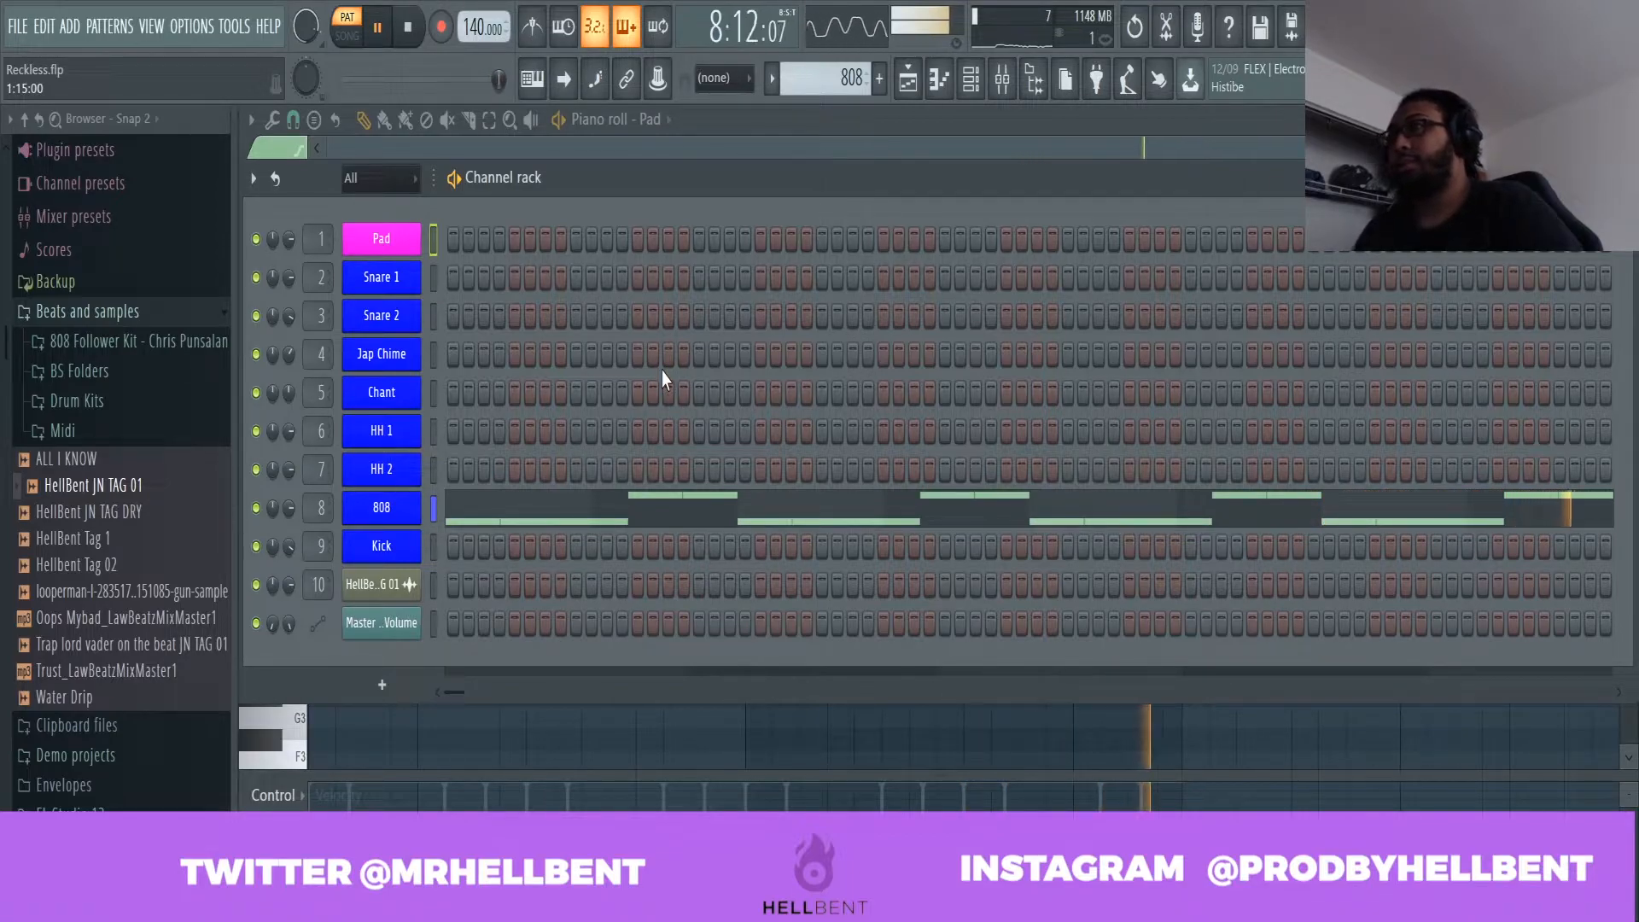
pyautogui.press('space')
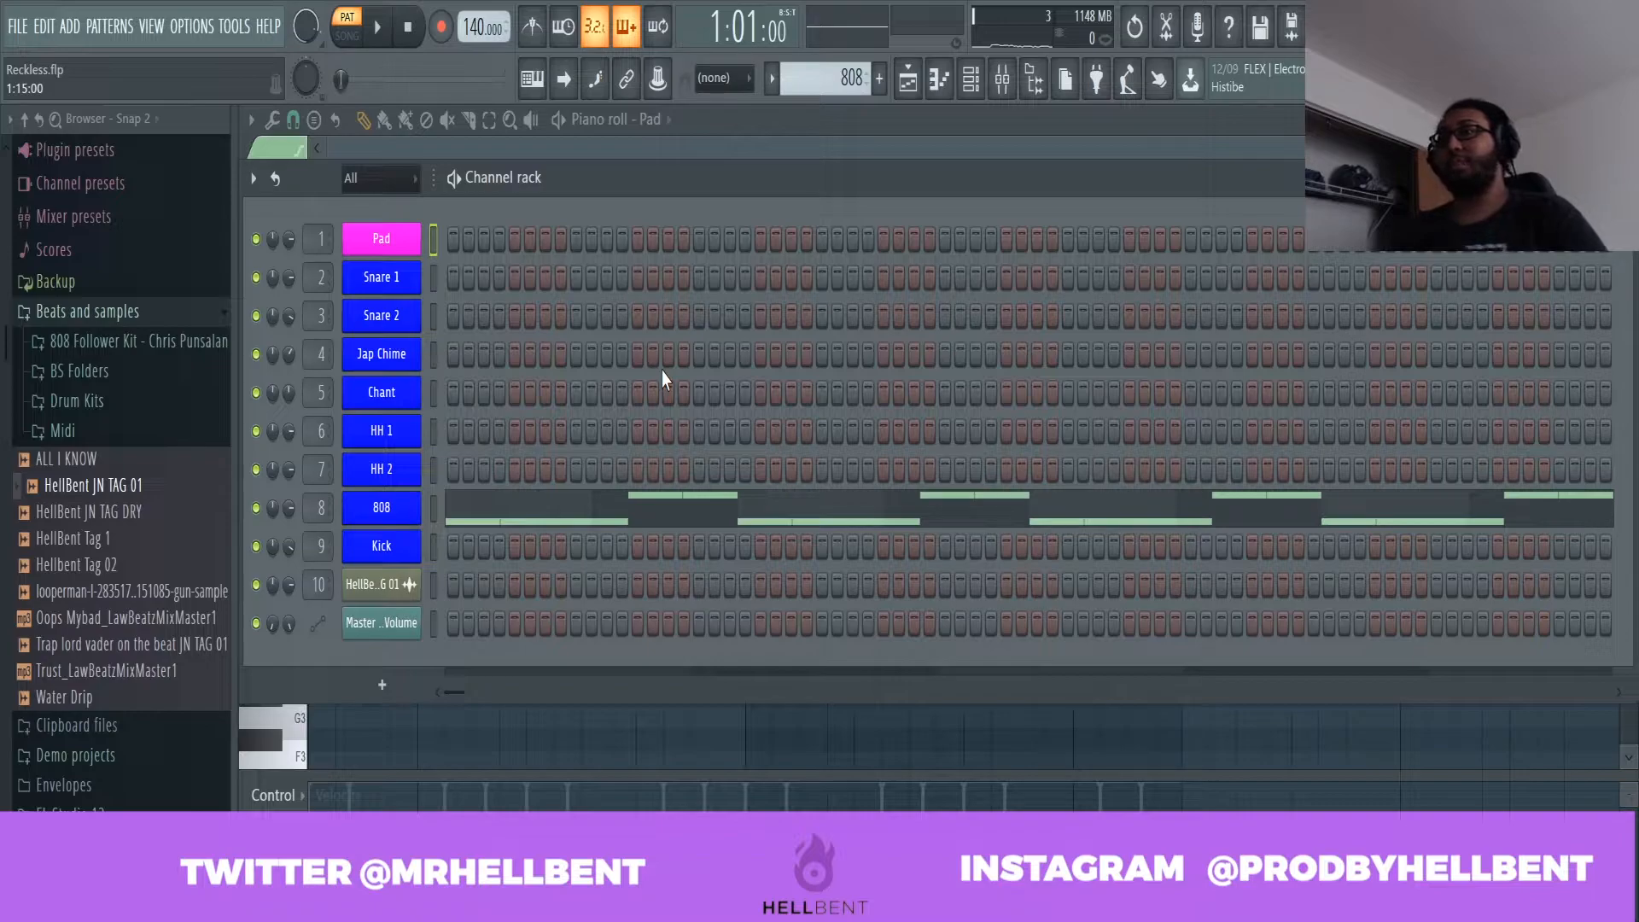
pyautogui.press('KP_Add')
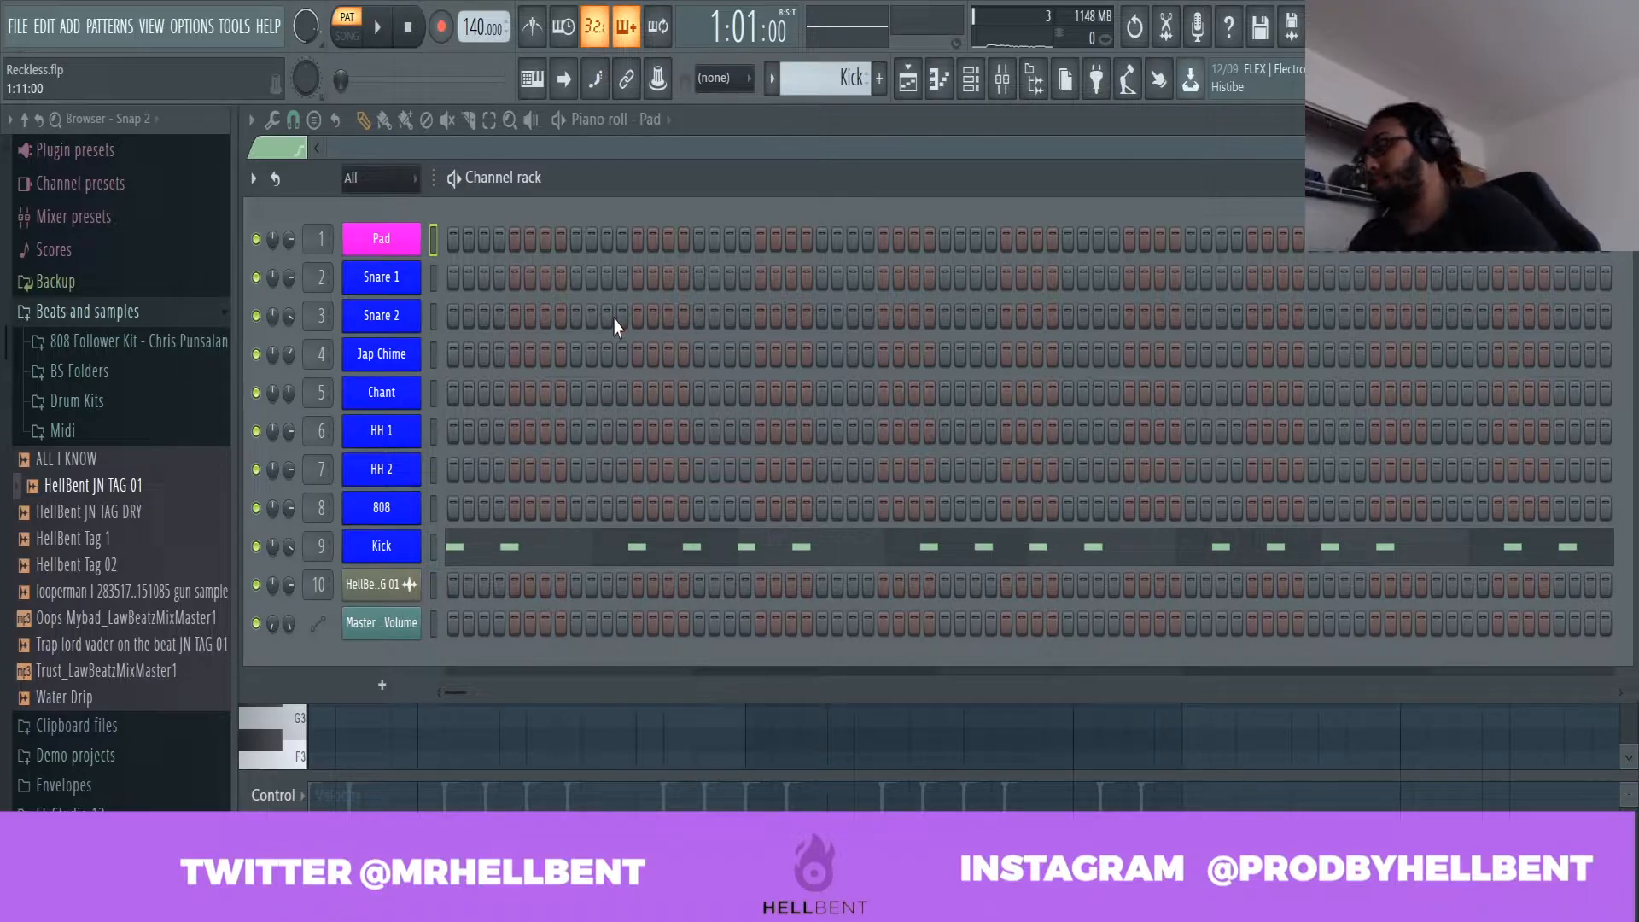
pyautogui.press('space')
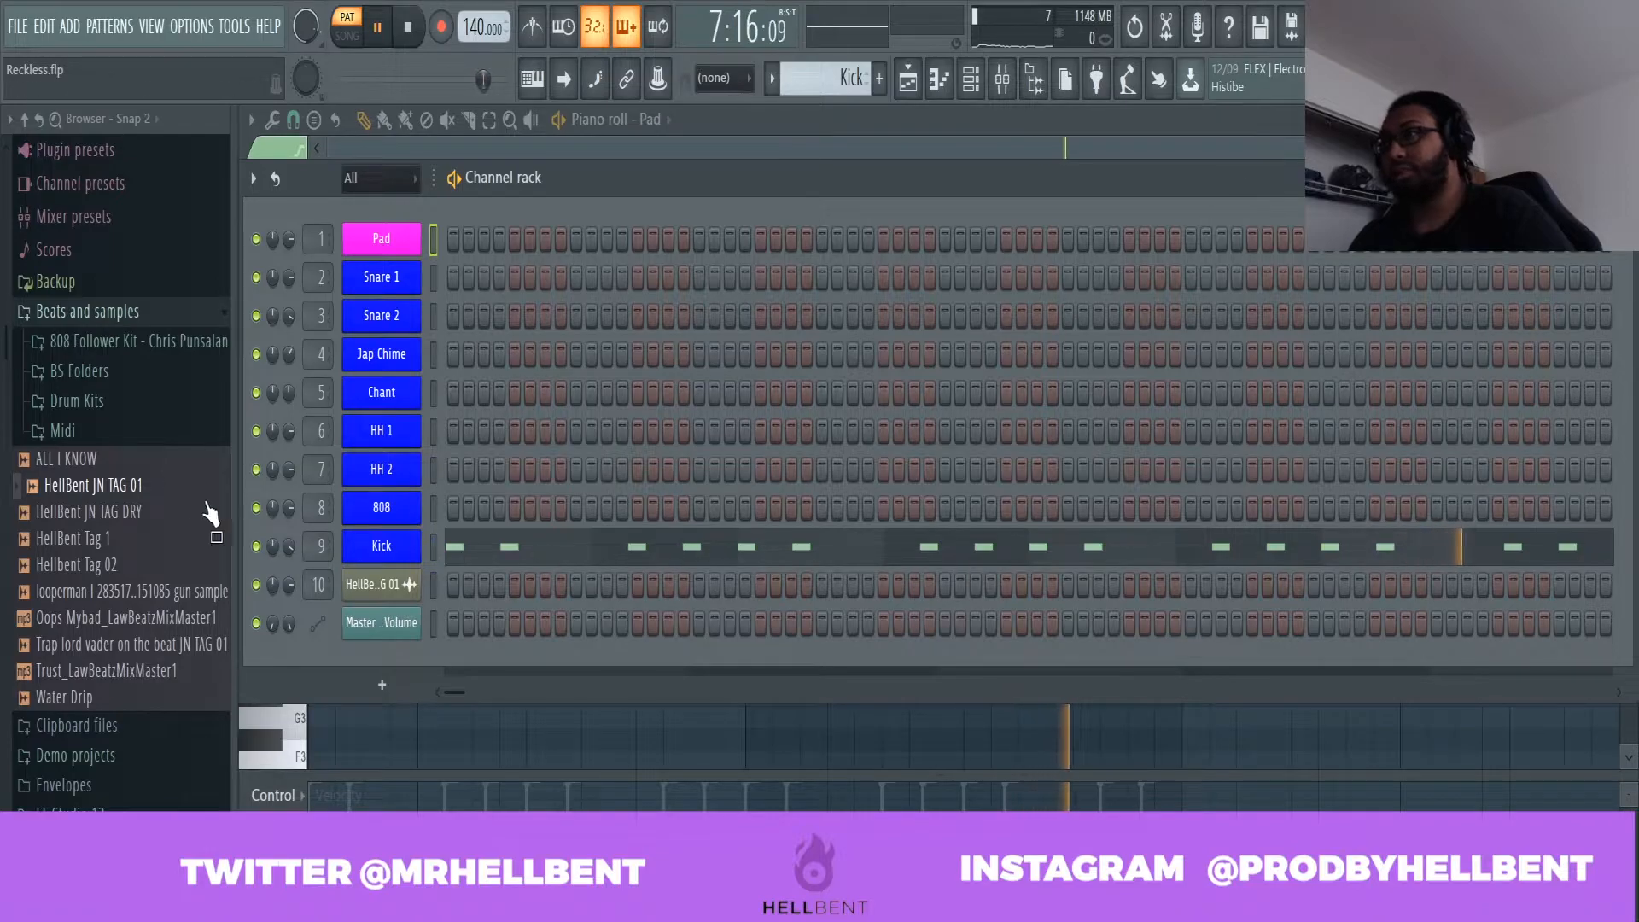
pyautogui.press('space')
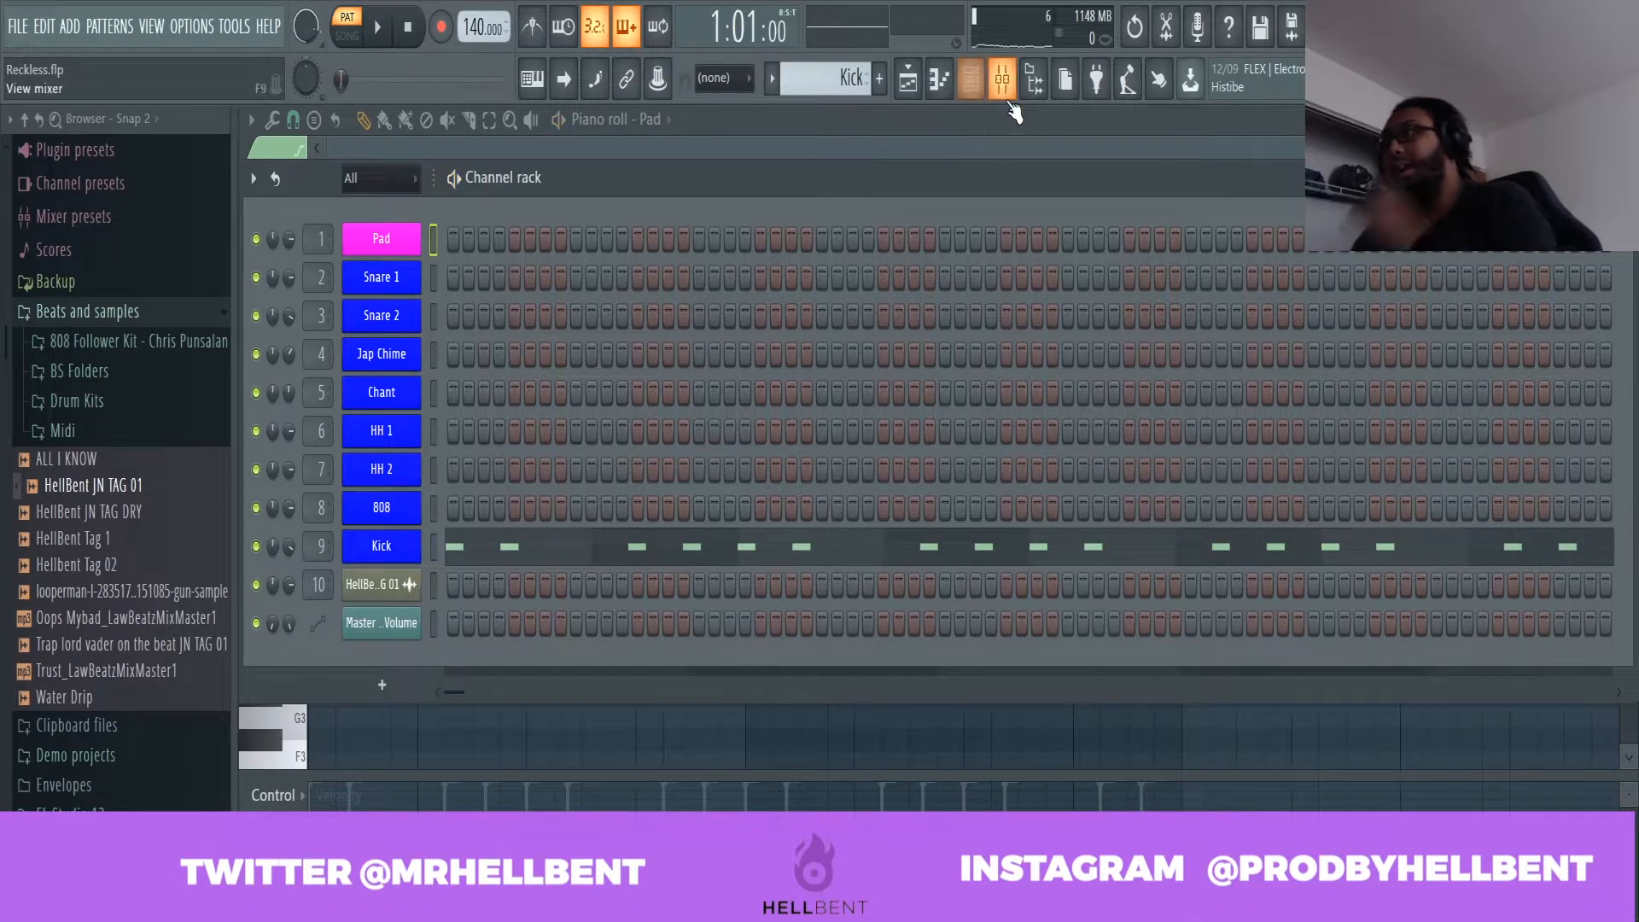
# Open the mixer, browse the tracks and examine the effects on the Master track.
pyautogui.click(1004, 92)
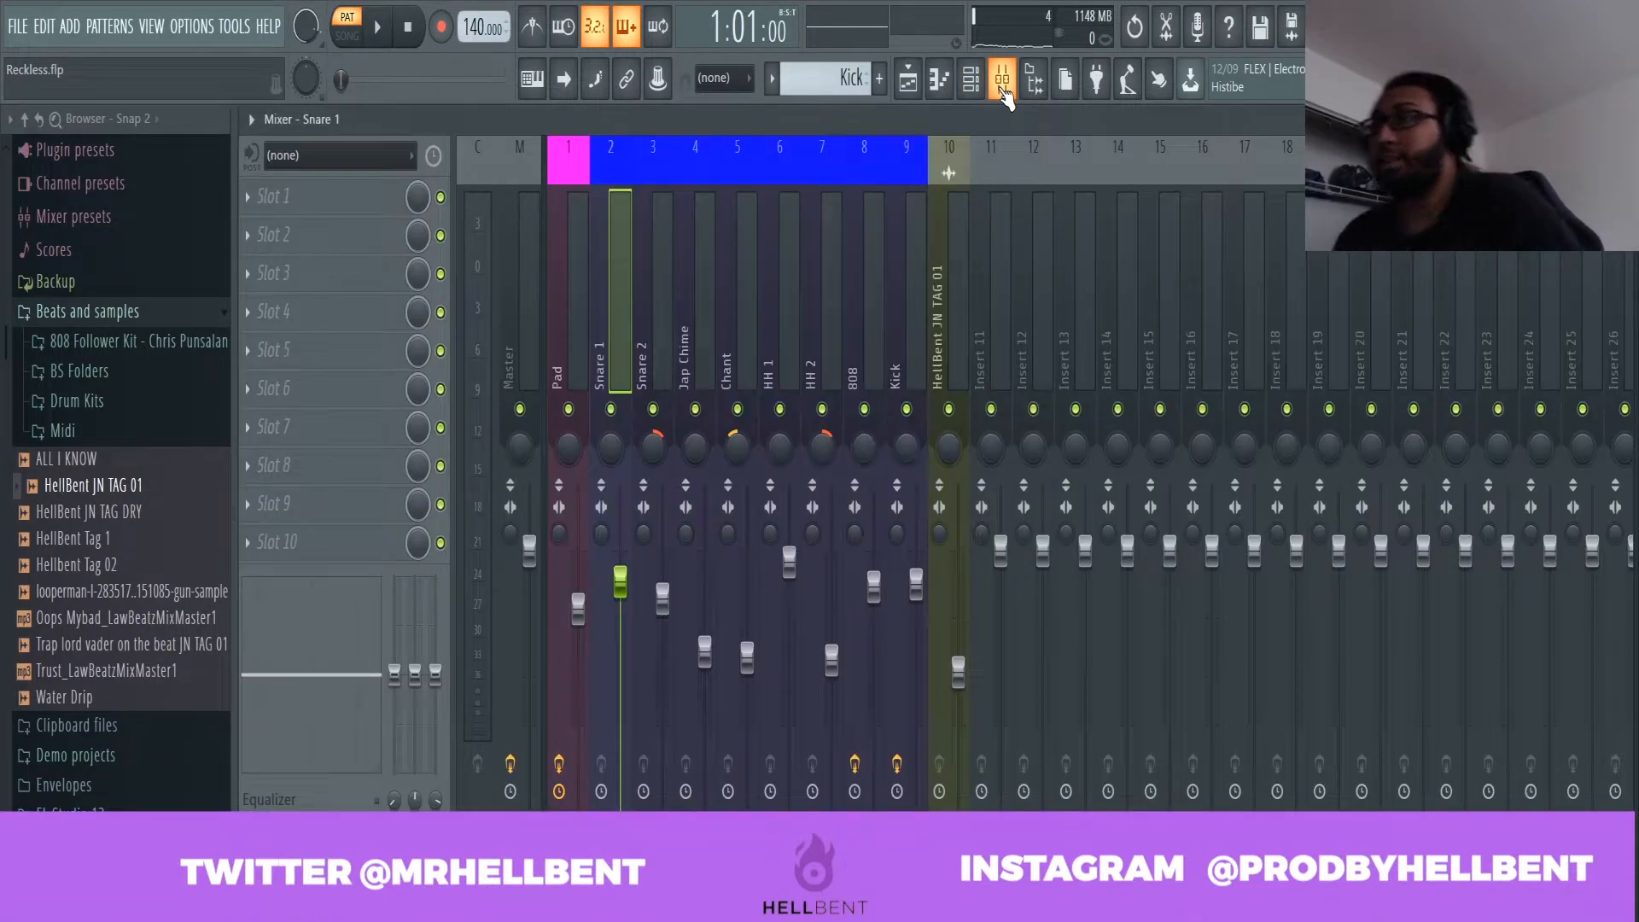
pyautogui.press('Left')
pyautogui.press('Right')
pyautogui.press('Right')
pyautogui.press('Right')
pyautogui.press('Right')
pyautogui.press('Left')
pyautogui.press('Left')
pyautogui.press('Left')
pyautogui.press('Left')
pyautogui.press('Left')
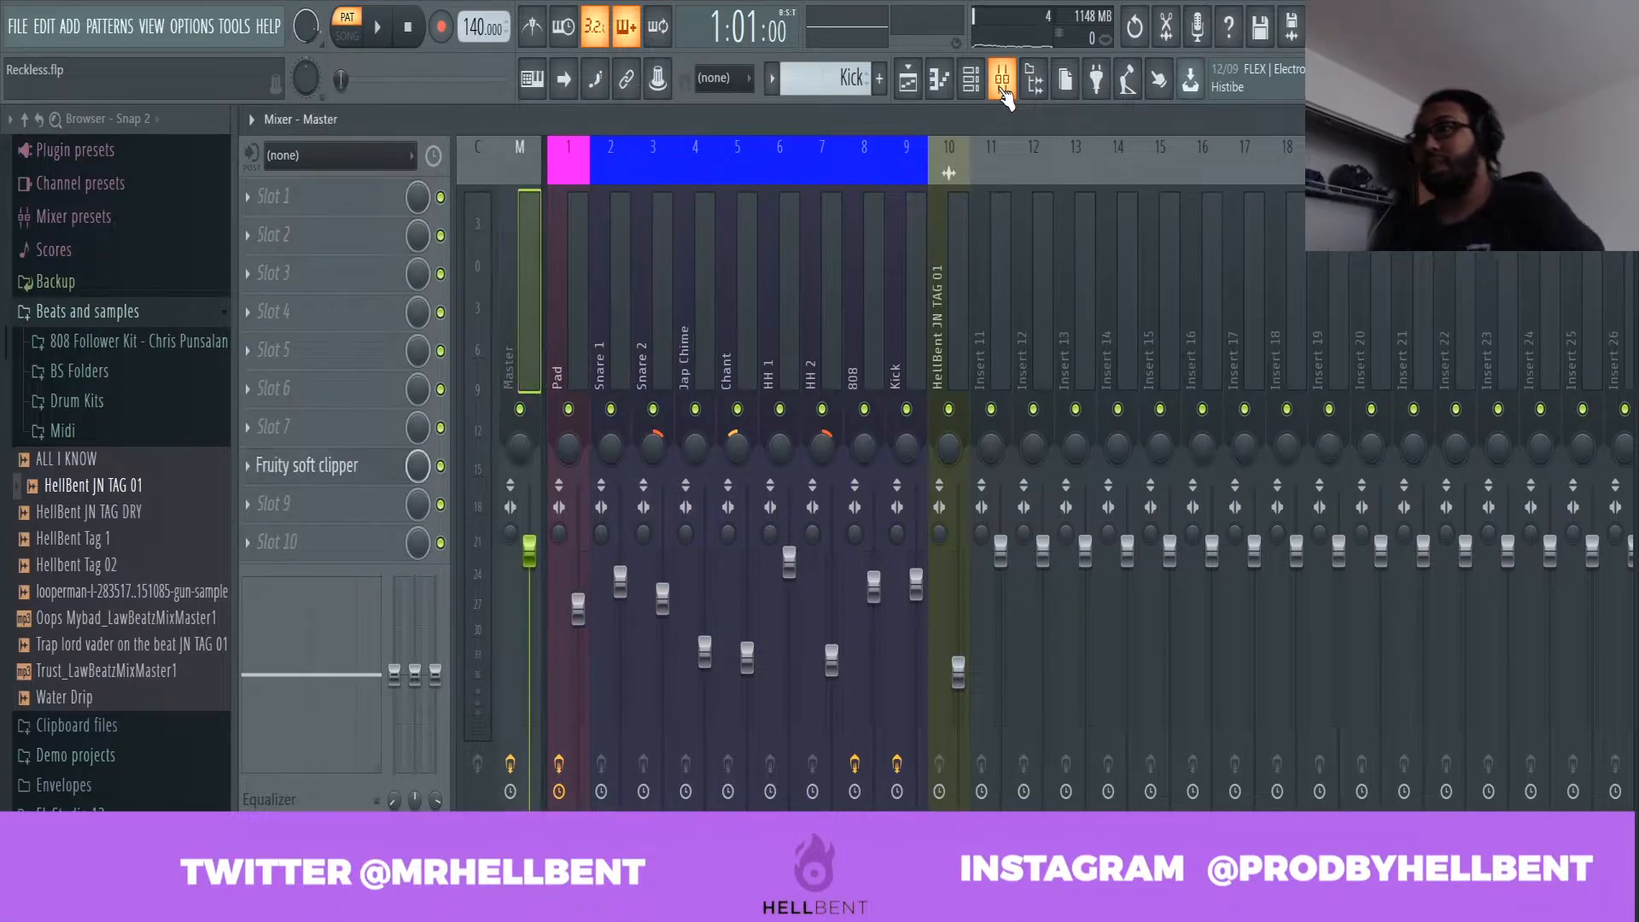
# Inspect the Pad mixer track's HalfTime, FabFilter Pro-Q 3 and RC-20 Retro Color settings, closing each plugin window after viewing.
pyautogui.press('Right')
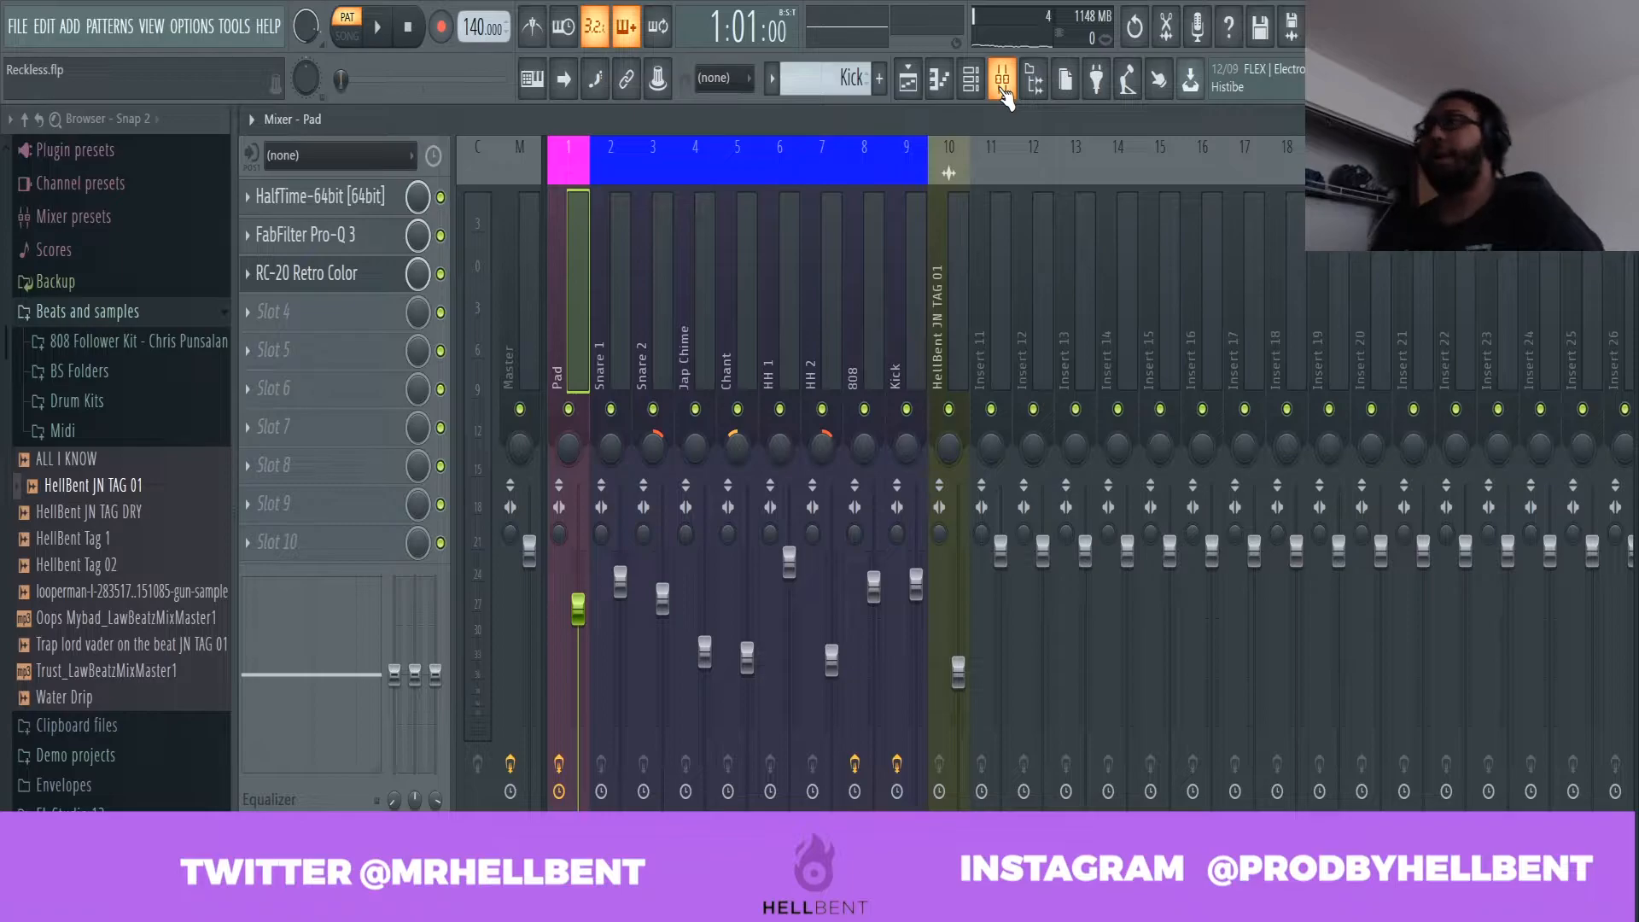
pyautogui.click(332, 203)
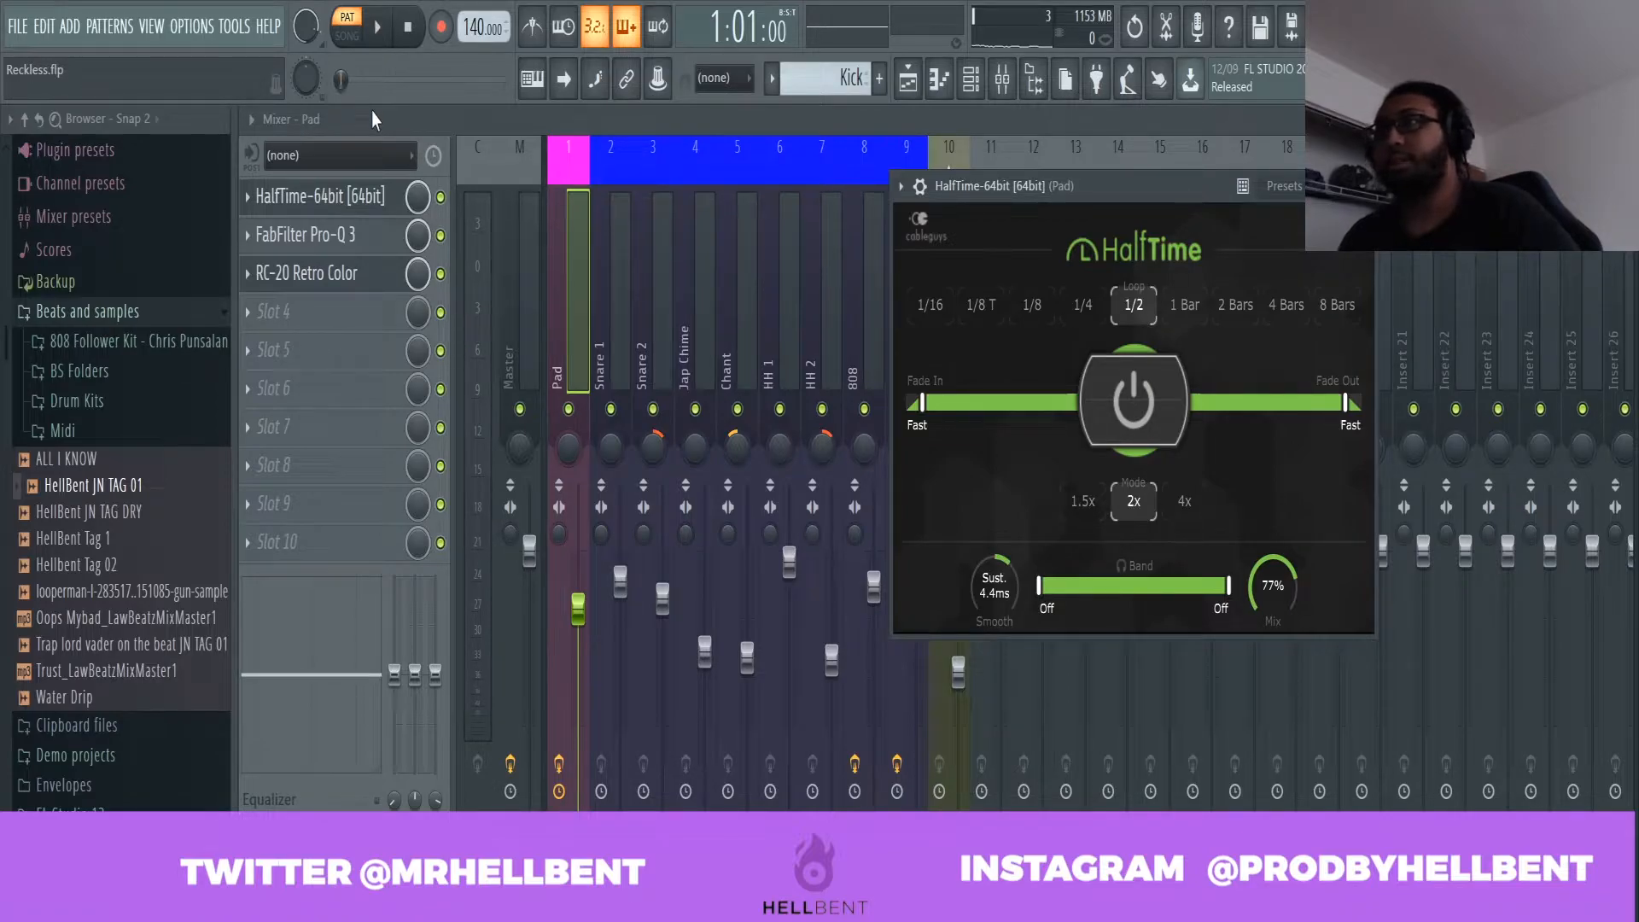
pyautogui.click(1362, 186)
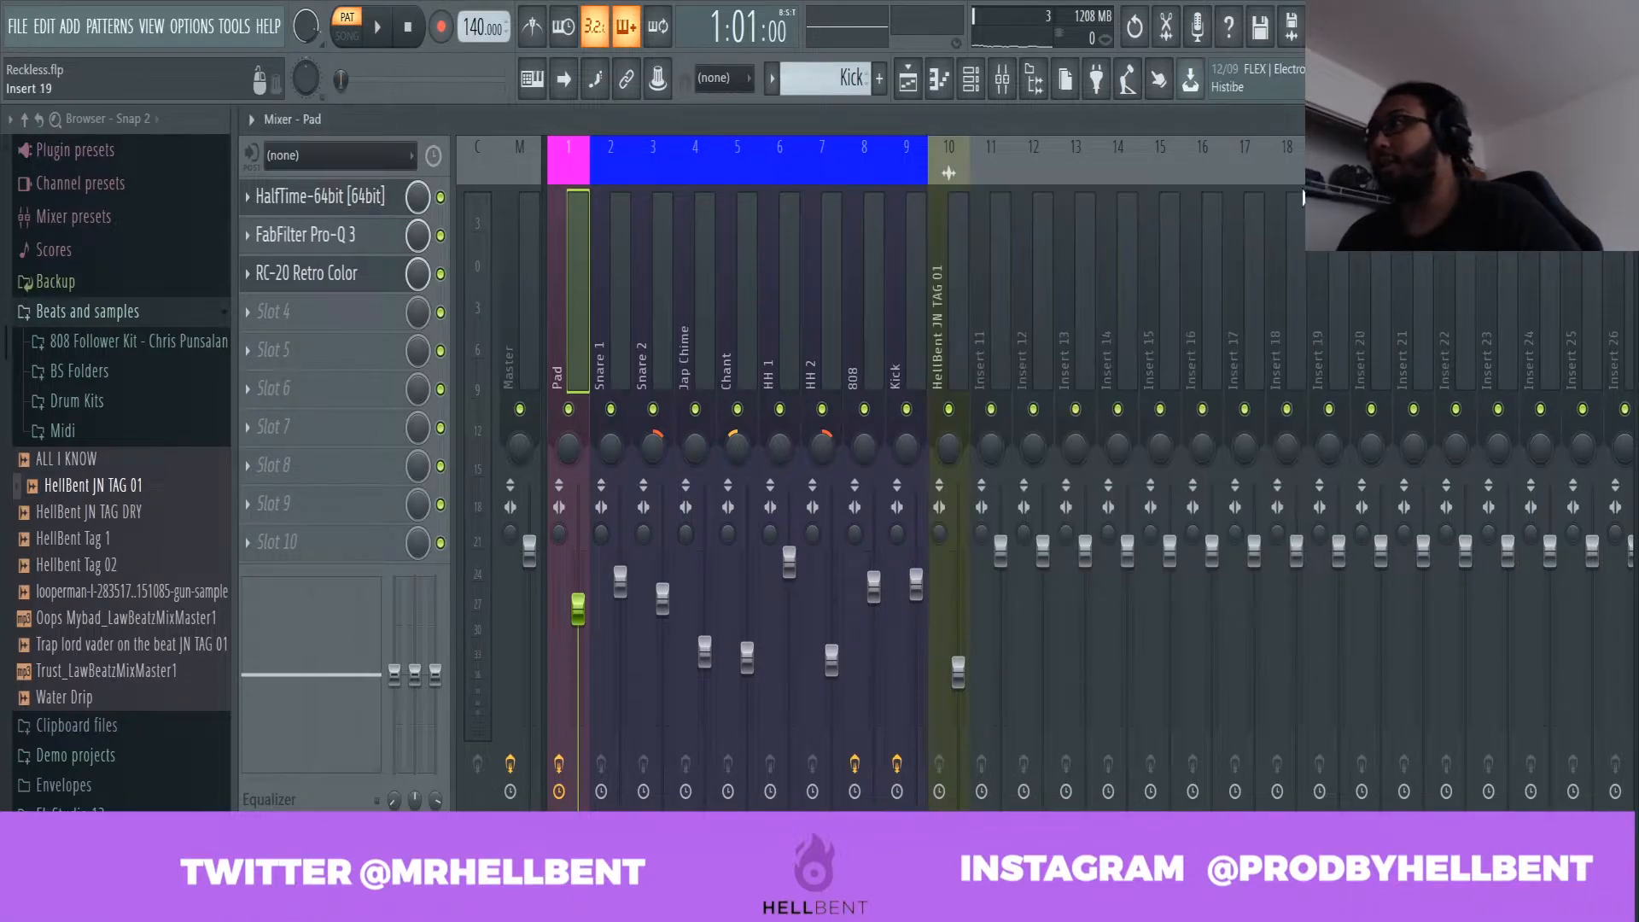
pyautogui.click(329, 241)
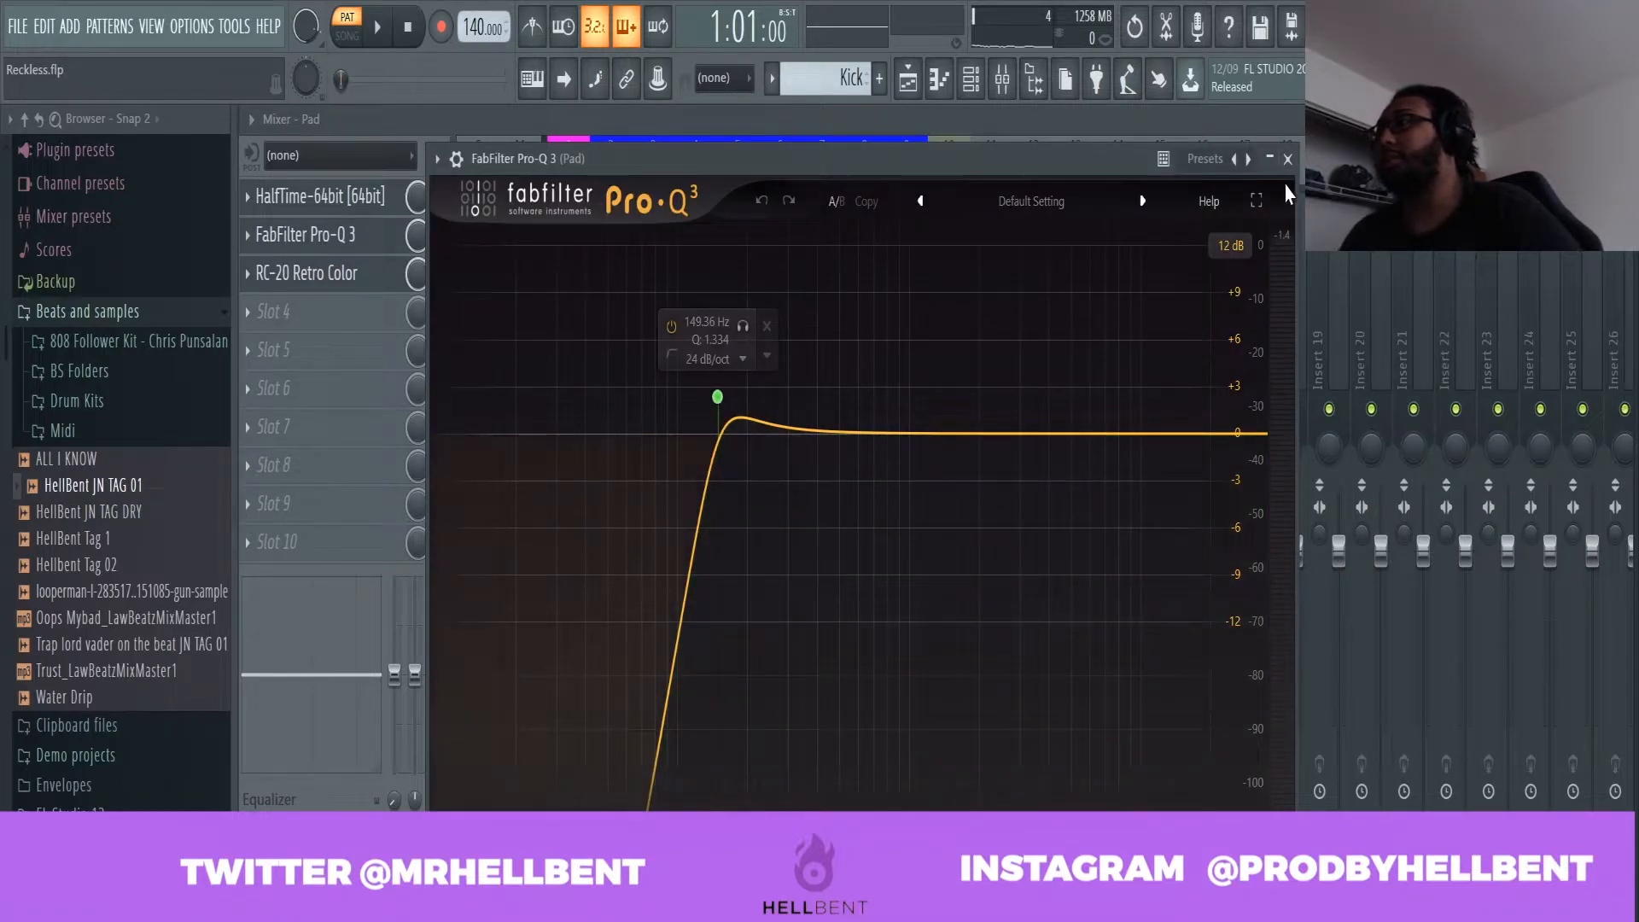
pyautogui.click(1287, 158)
pyautogui.click(326, 280)
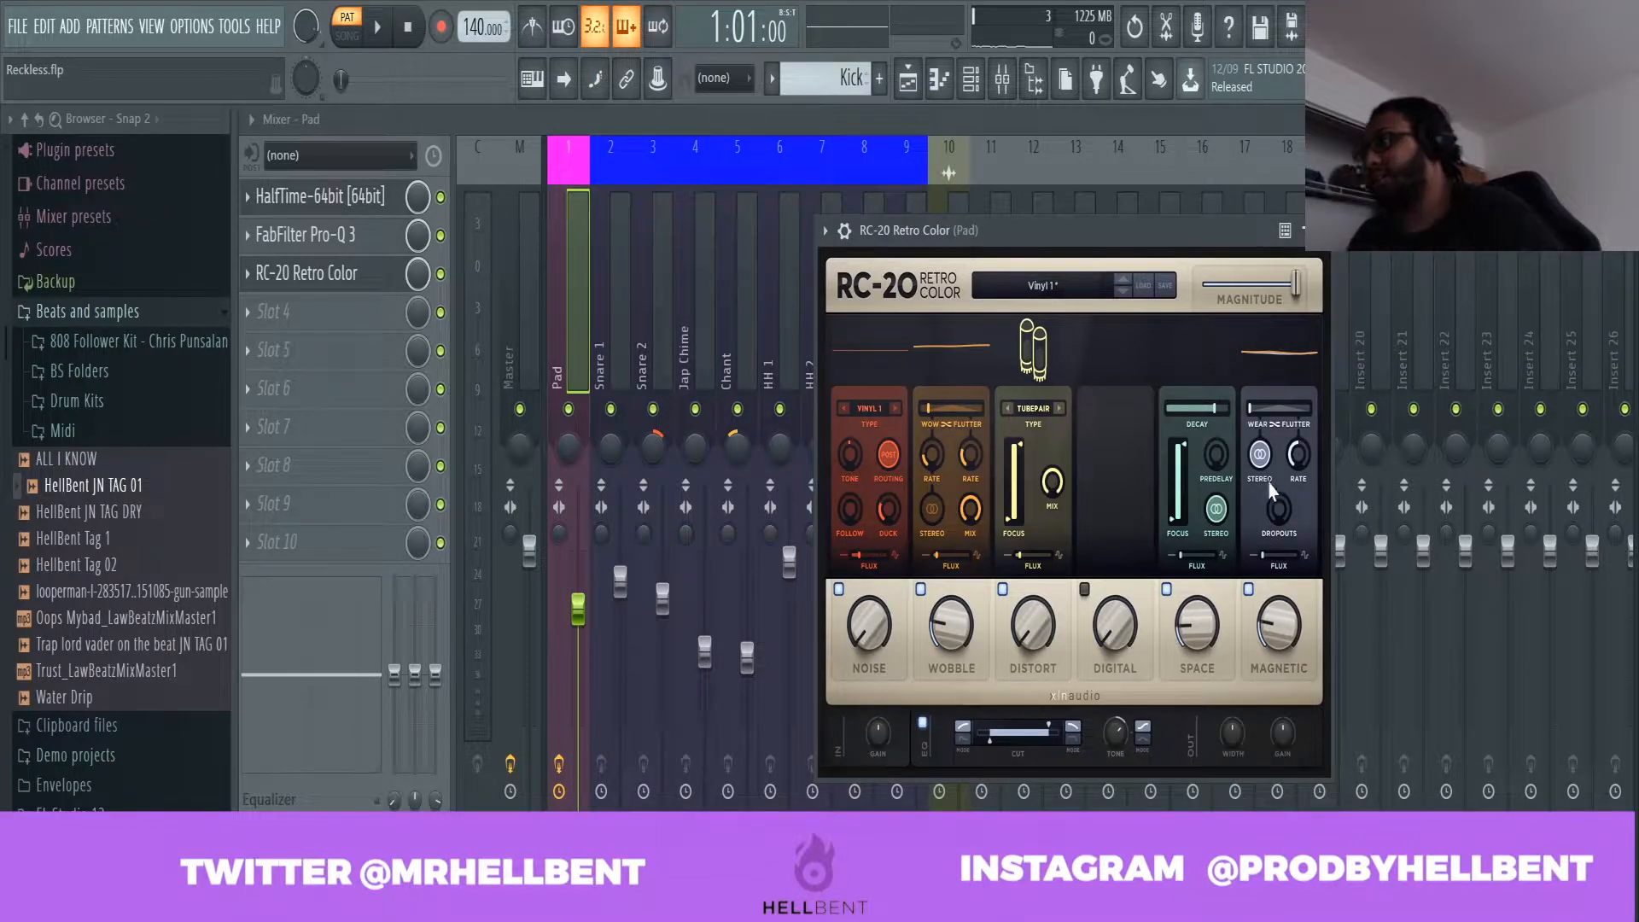
pyautogui.click(1304, 231)
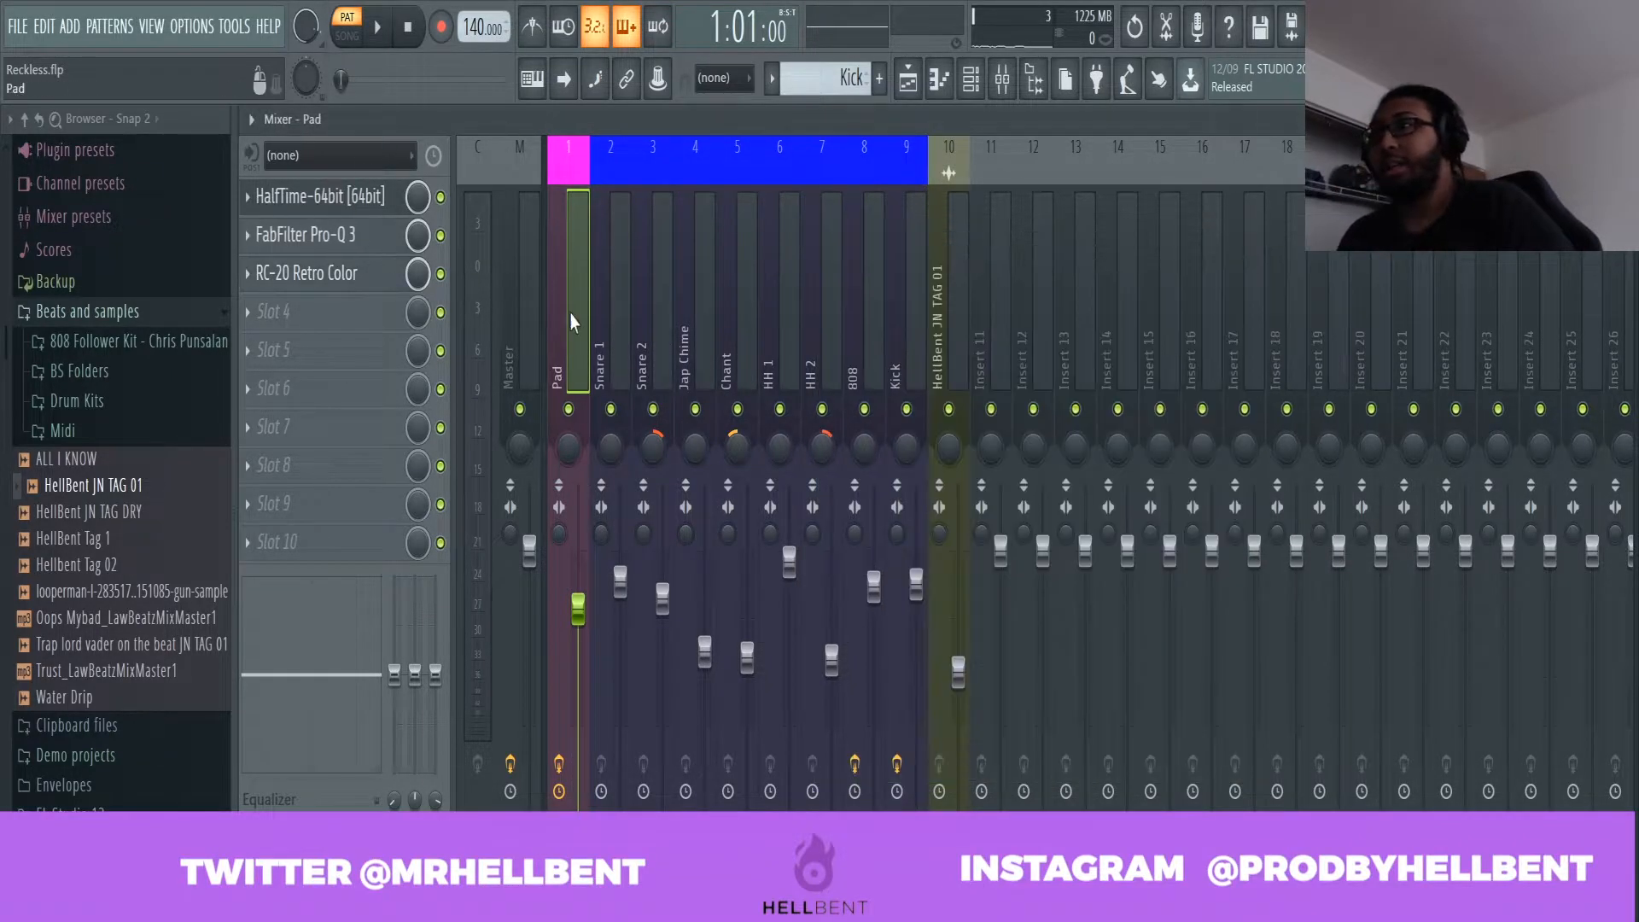
# Step through the Snare 1, Snare 2, Jap Chime, Chant, HH 1 and HH 2 mixer tracks to check their effect slots.
pyautogui.press('Right')
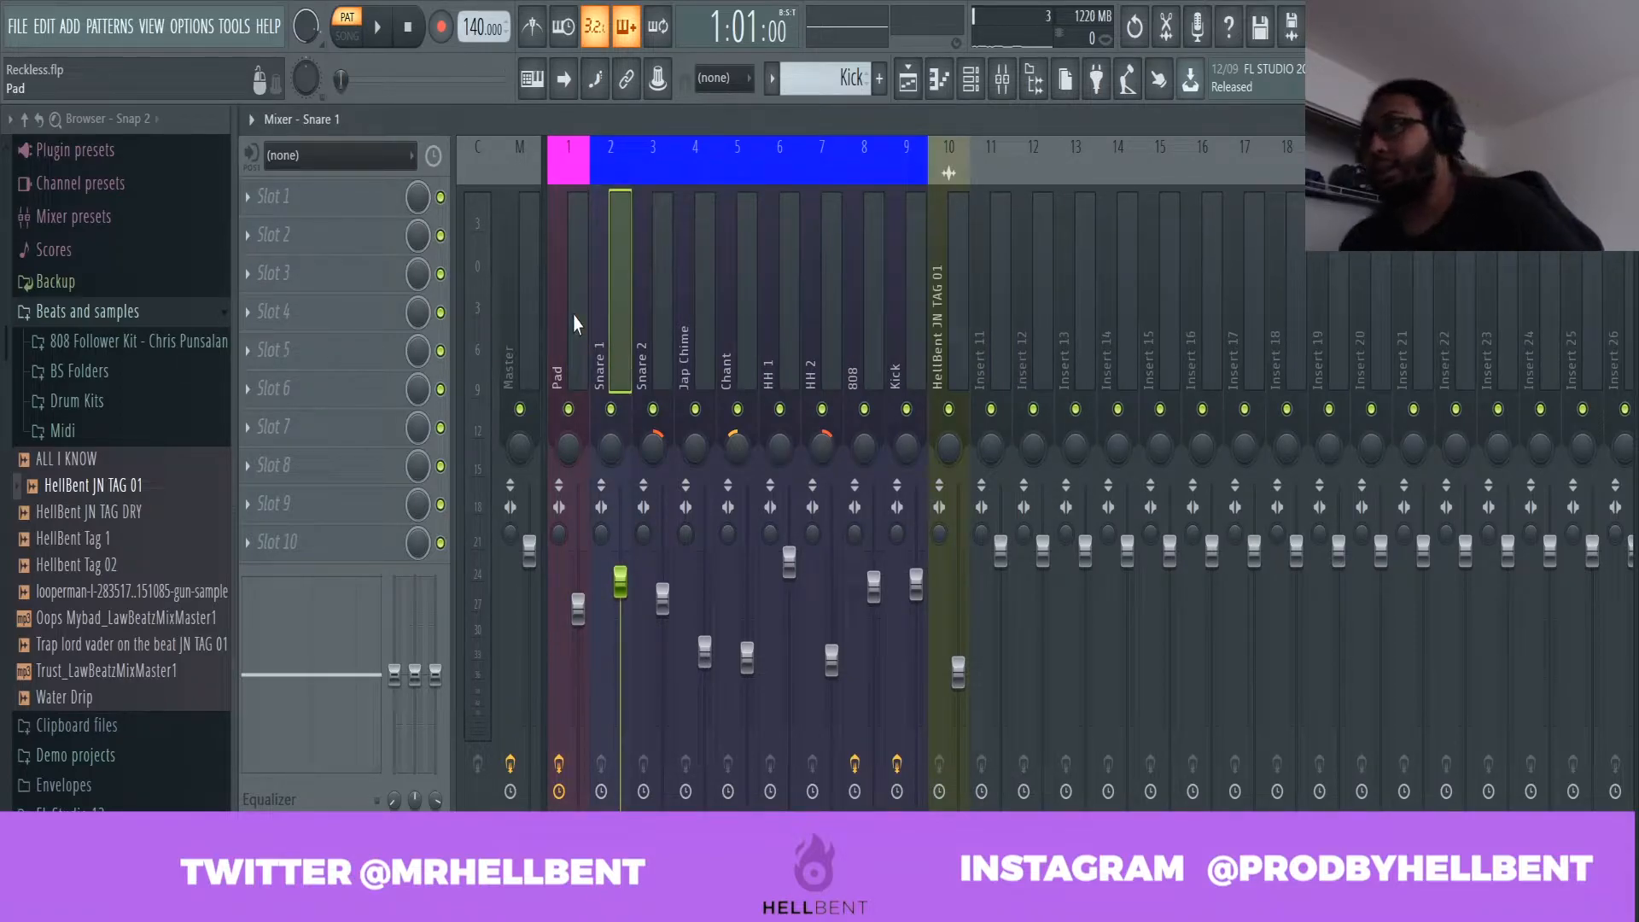
pyautogui.press('Right')
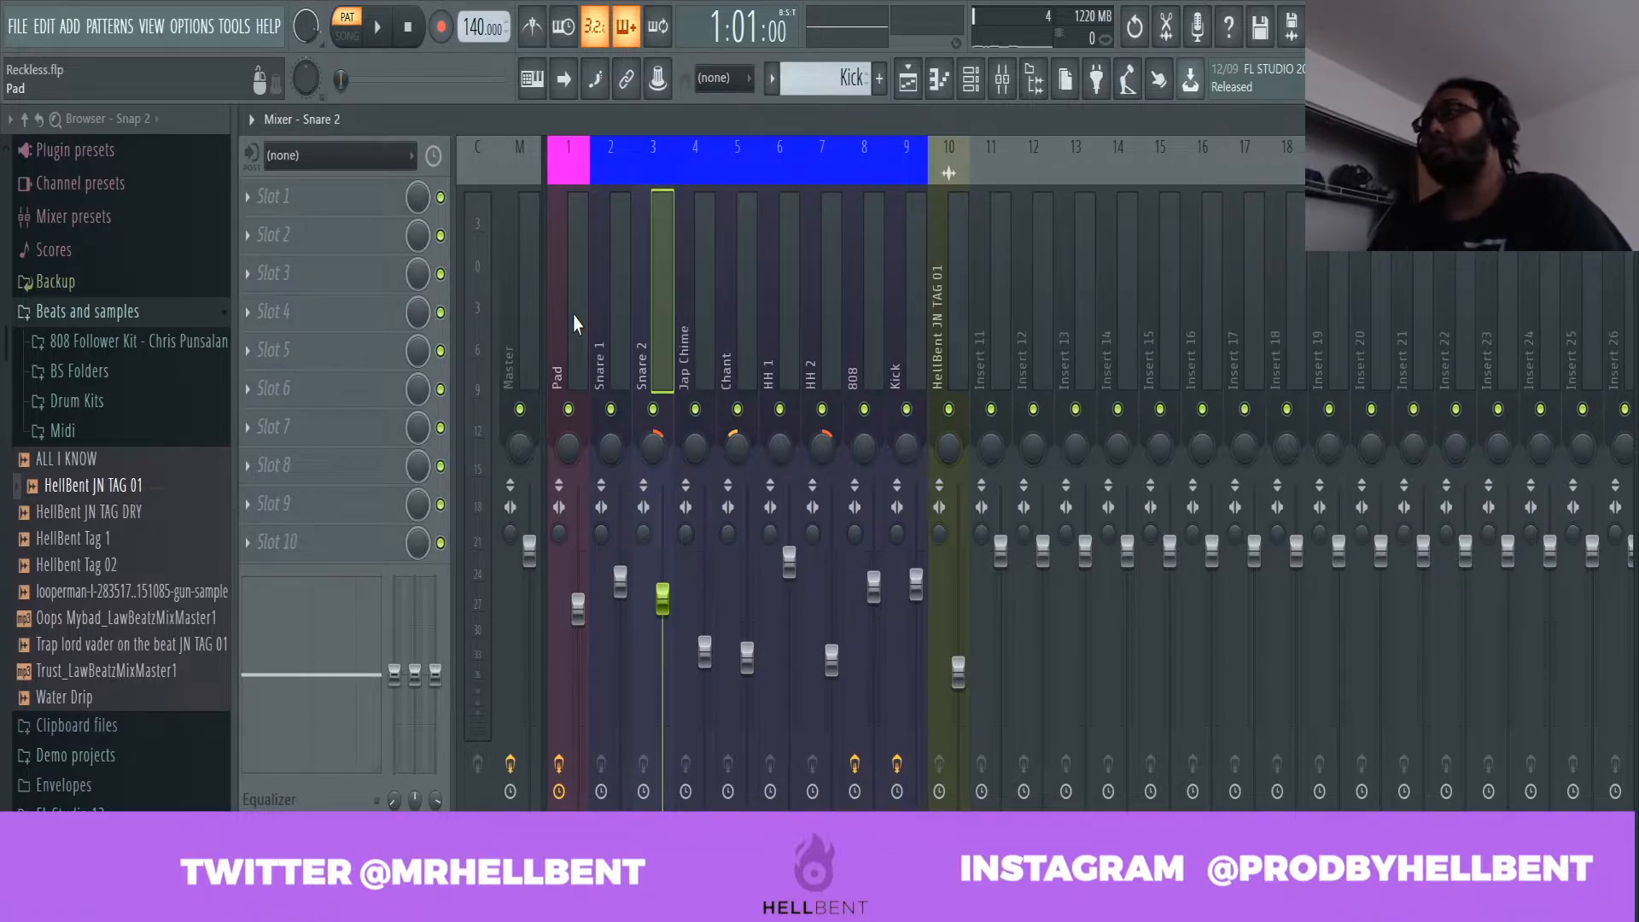
pyautogui.press('Right')
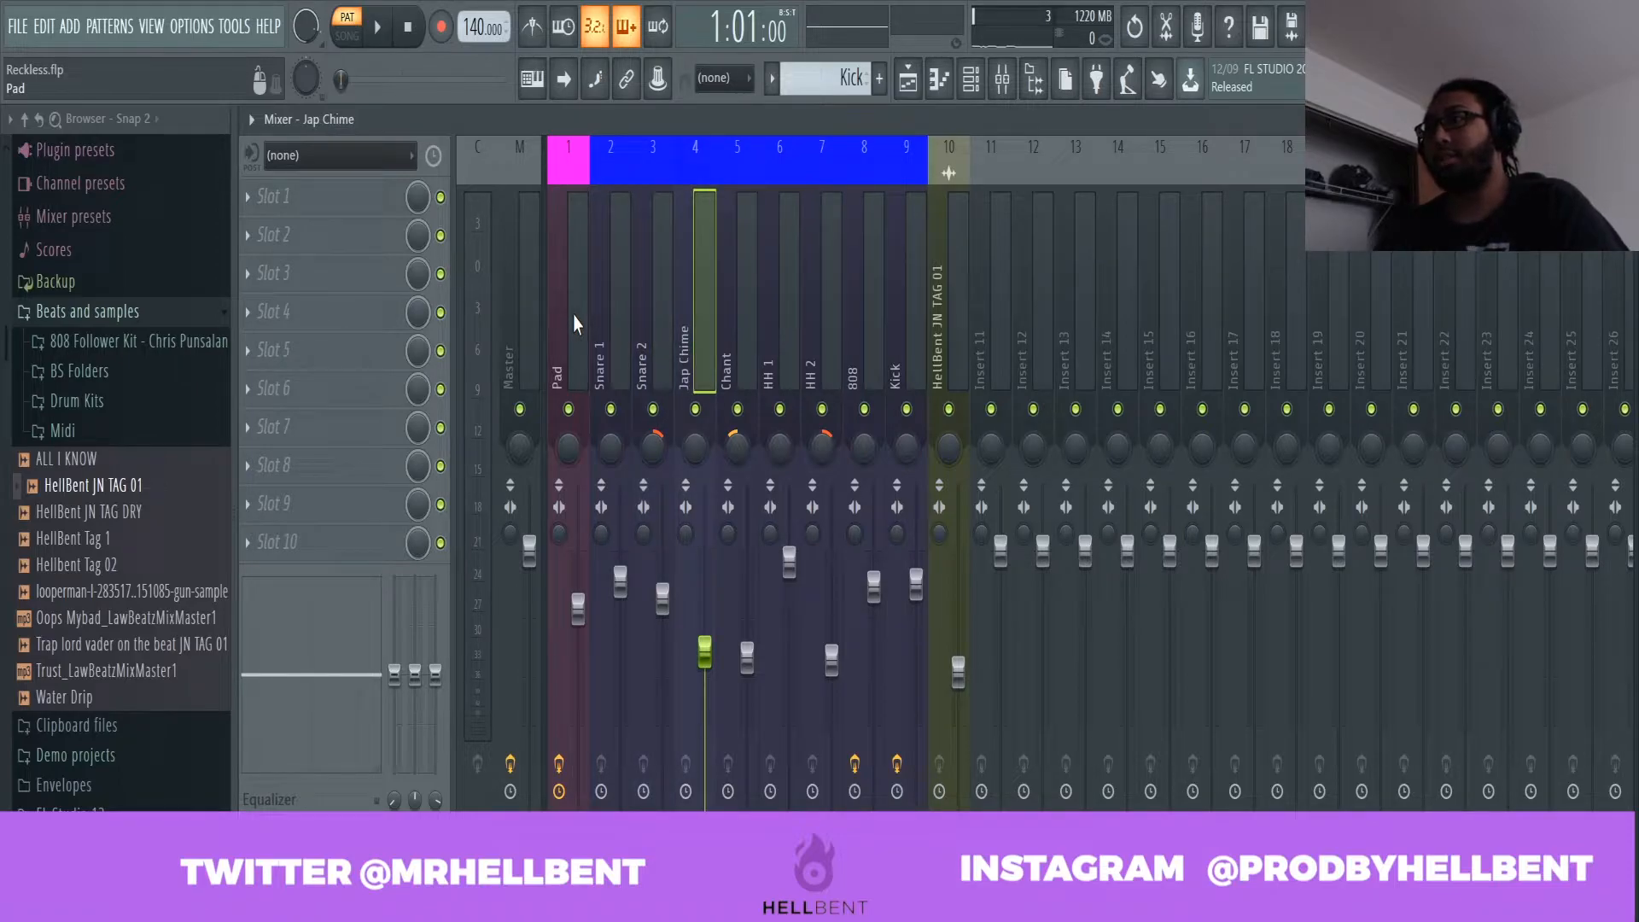
pyautogui.press('Right')
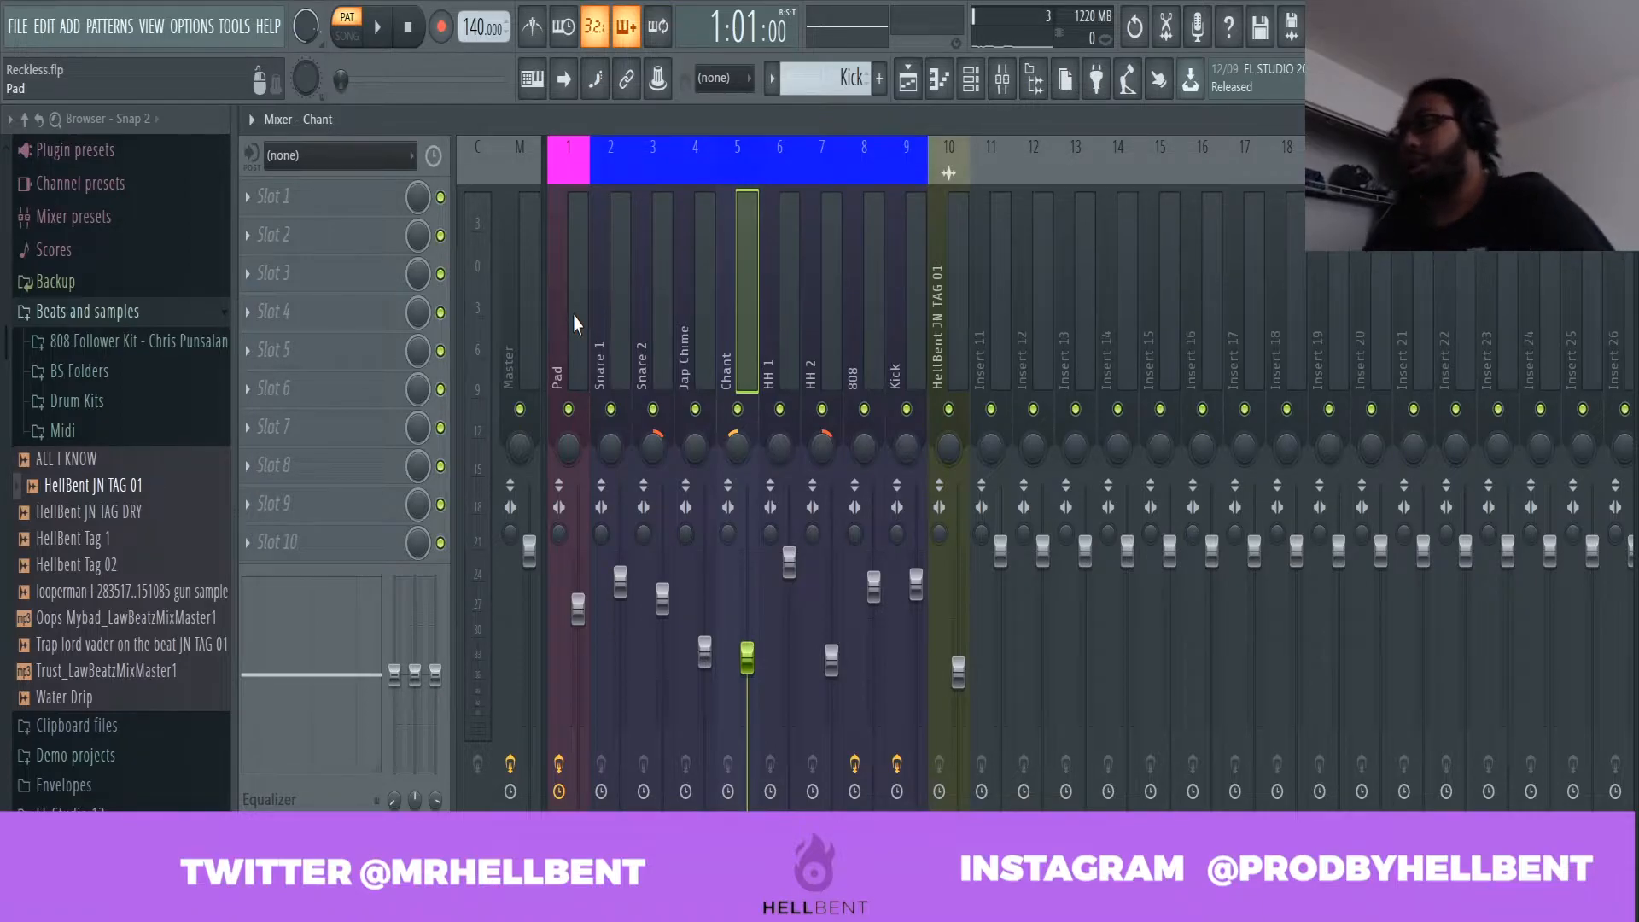
pyautogui.press('Right')
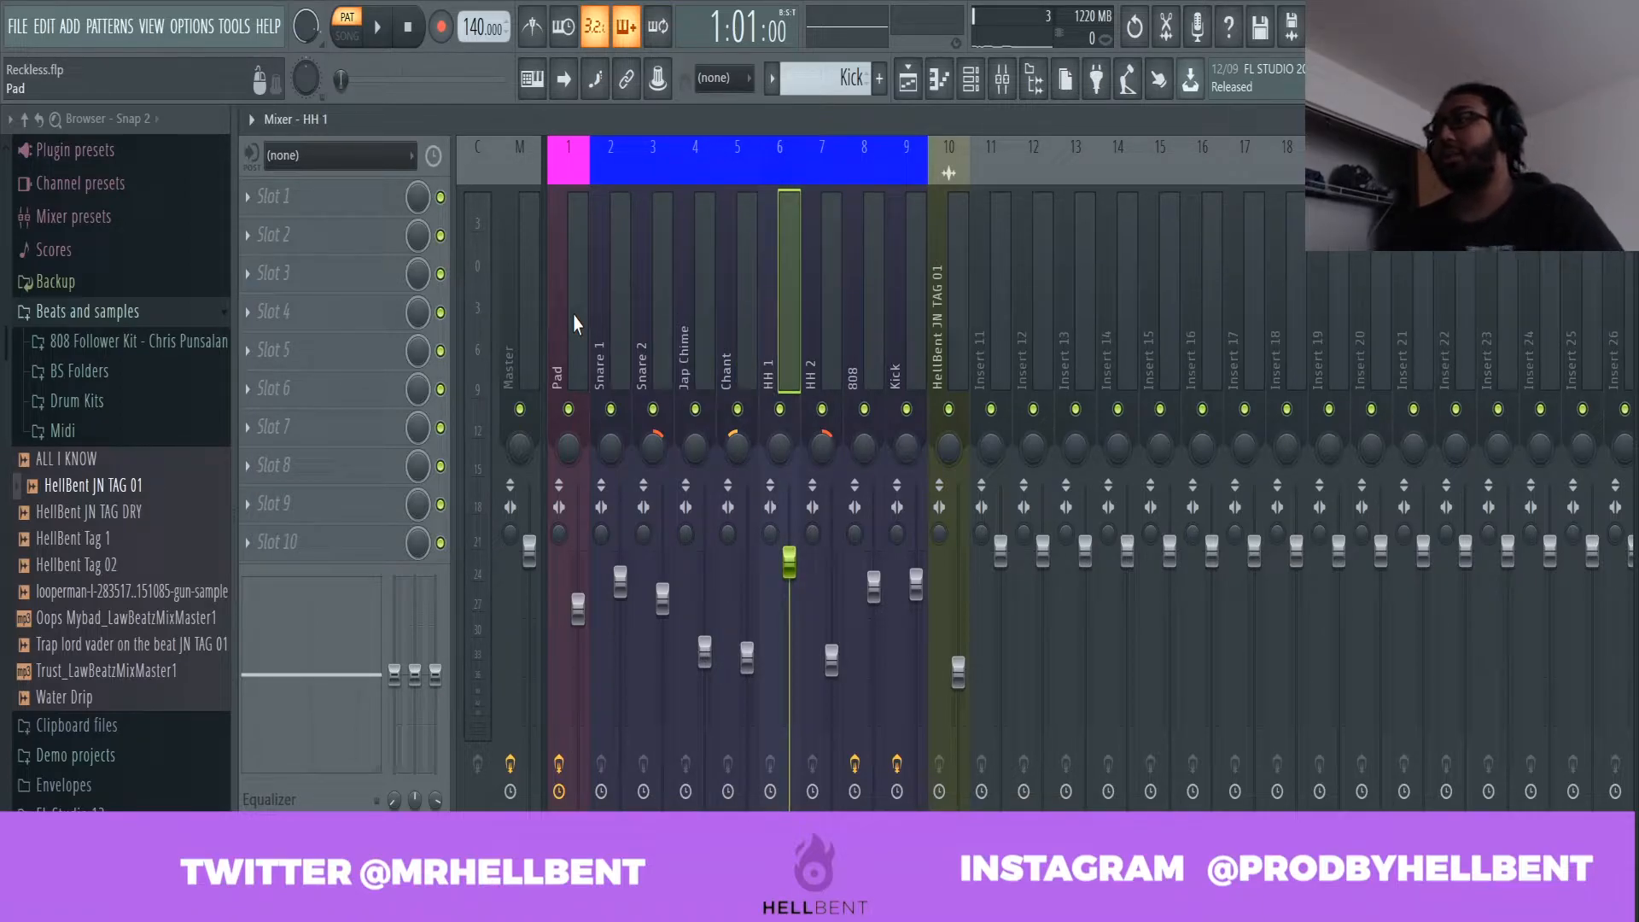
pyautogui.press('Right')
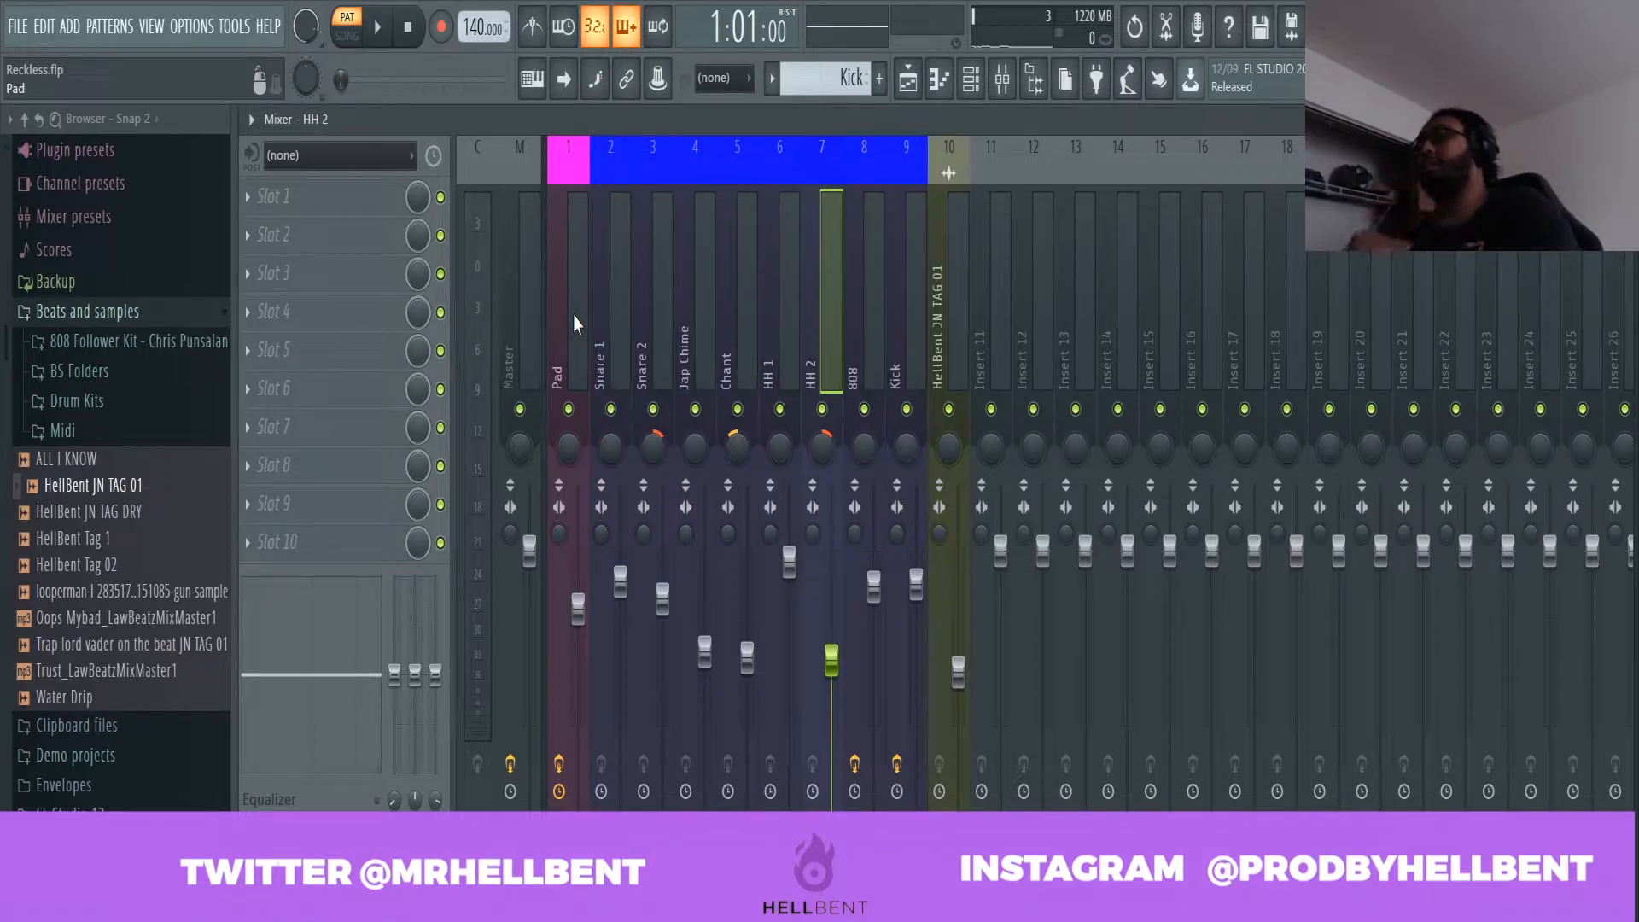
# Inspect the 808 mixer track's Fruity parametric EQ 2, CamelCrusher and Fruity soft clipper, and view the Kick track's effects.
pyautogui.press('Right')
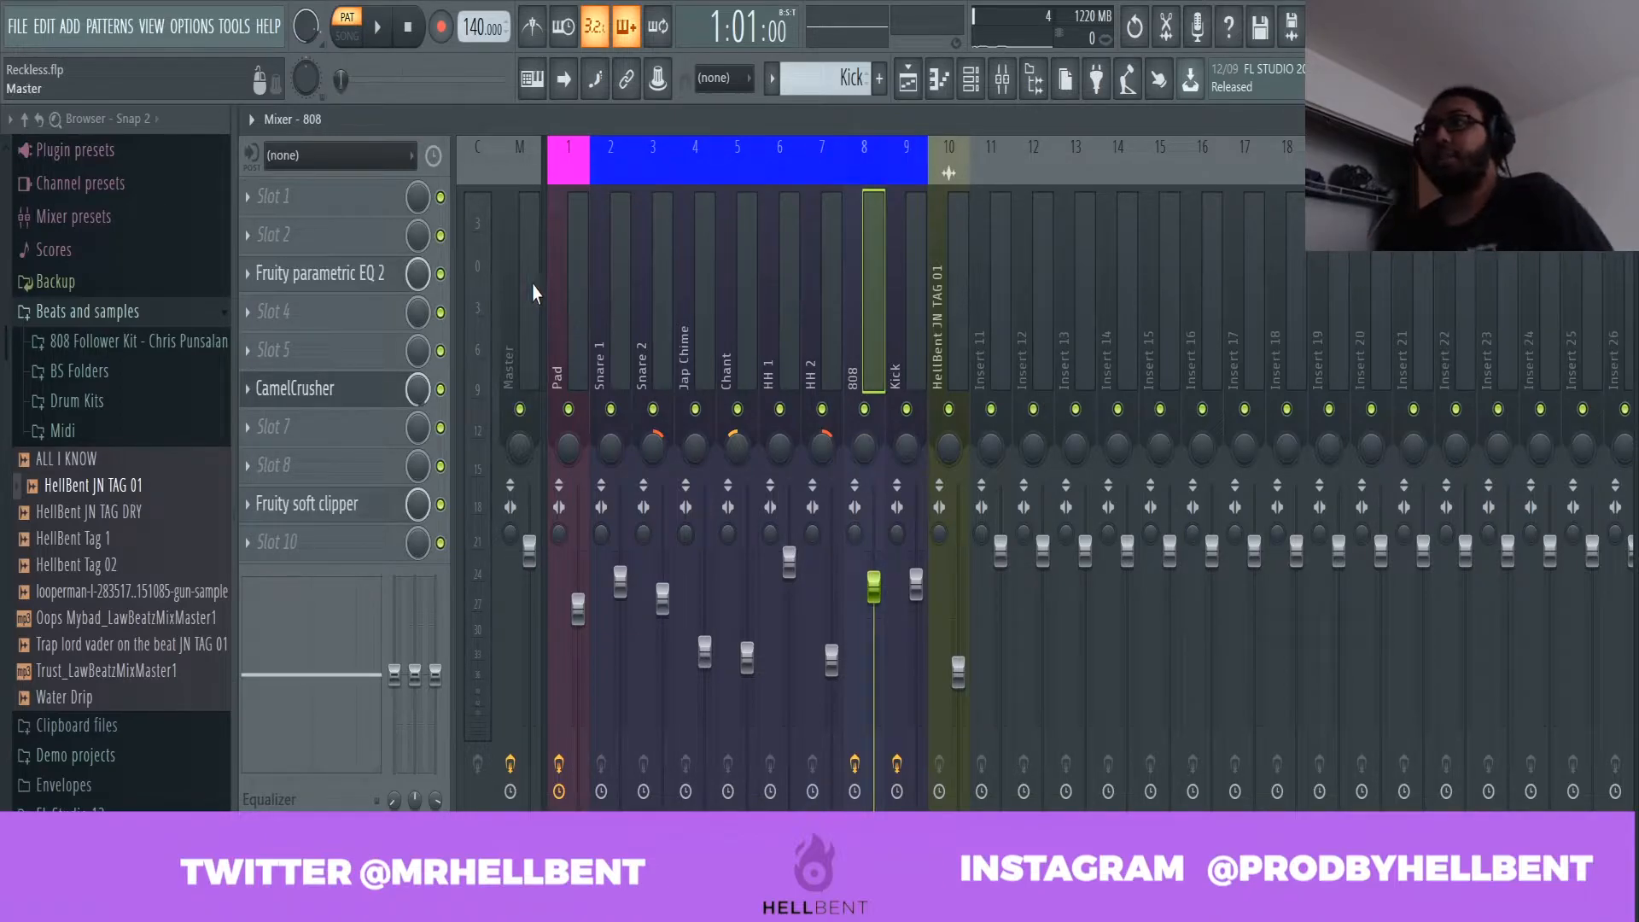
pyautogui.click(367, 284)
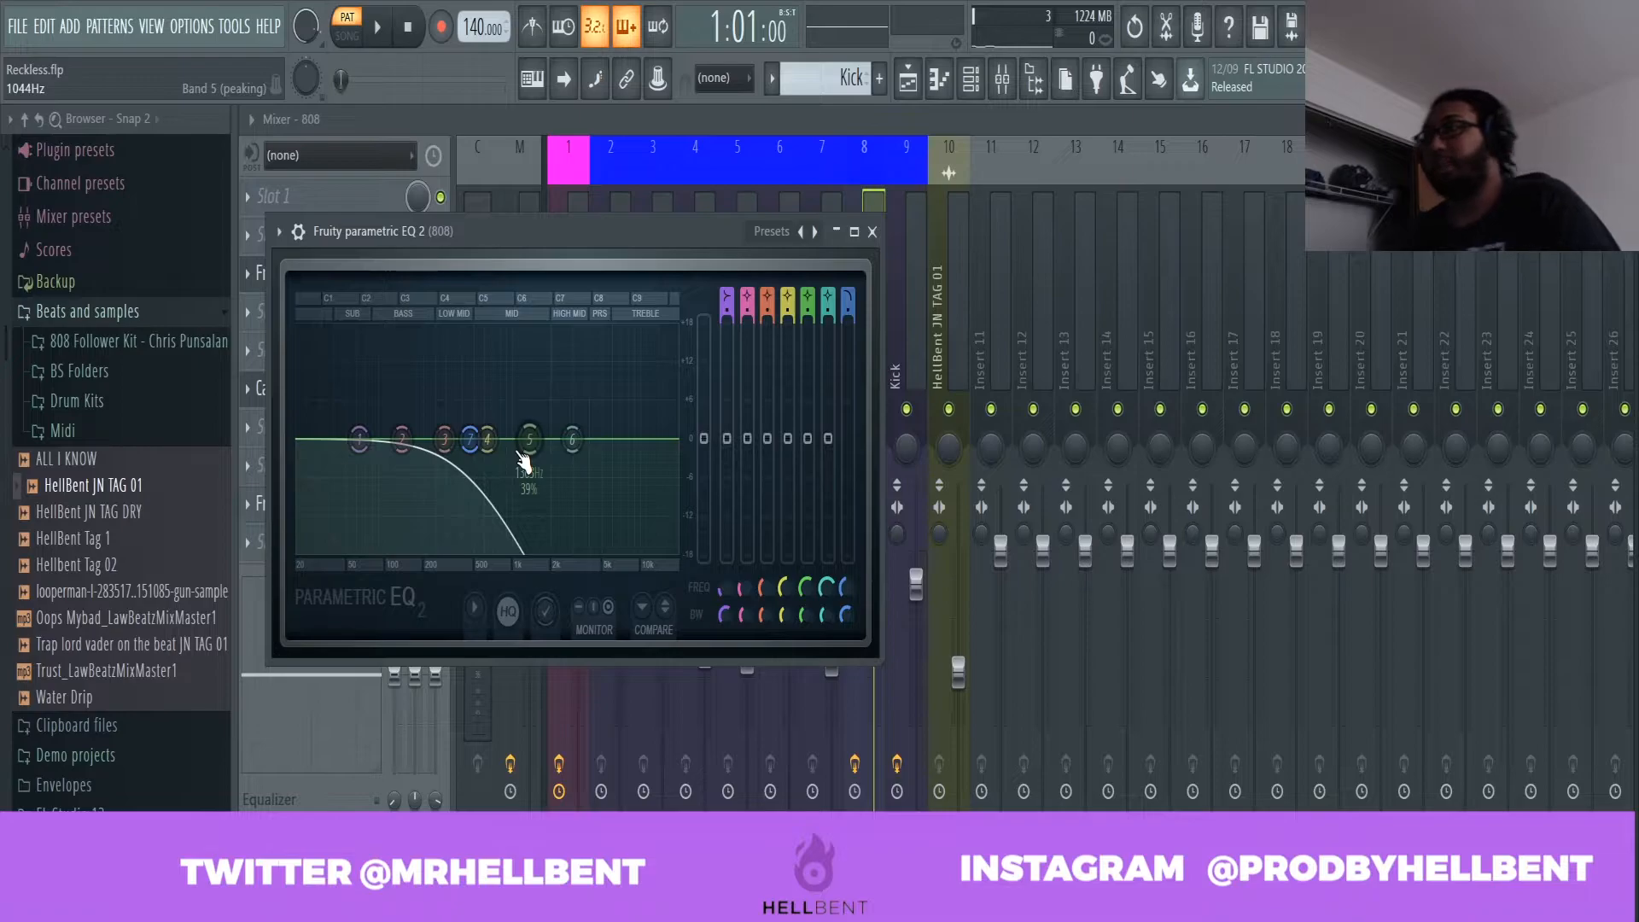
pyautogui.click(871, 232)
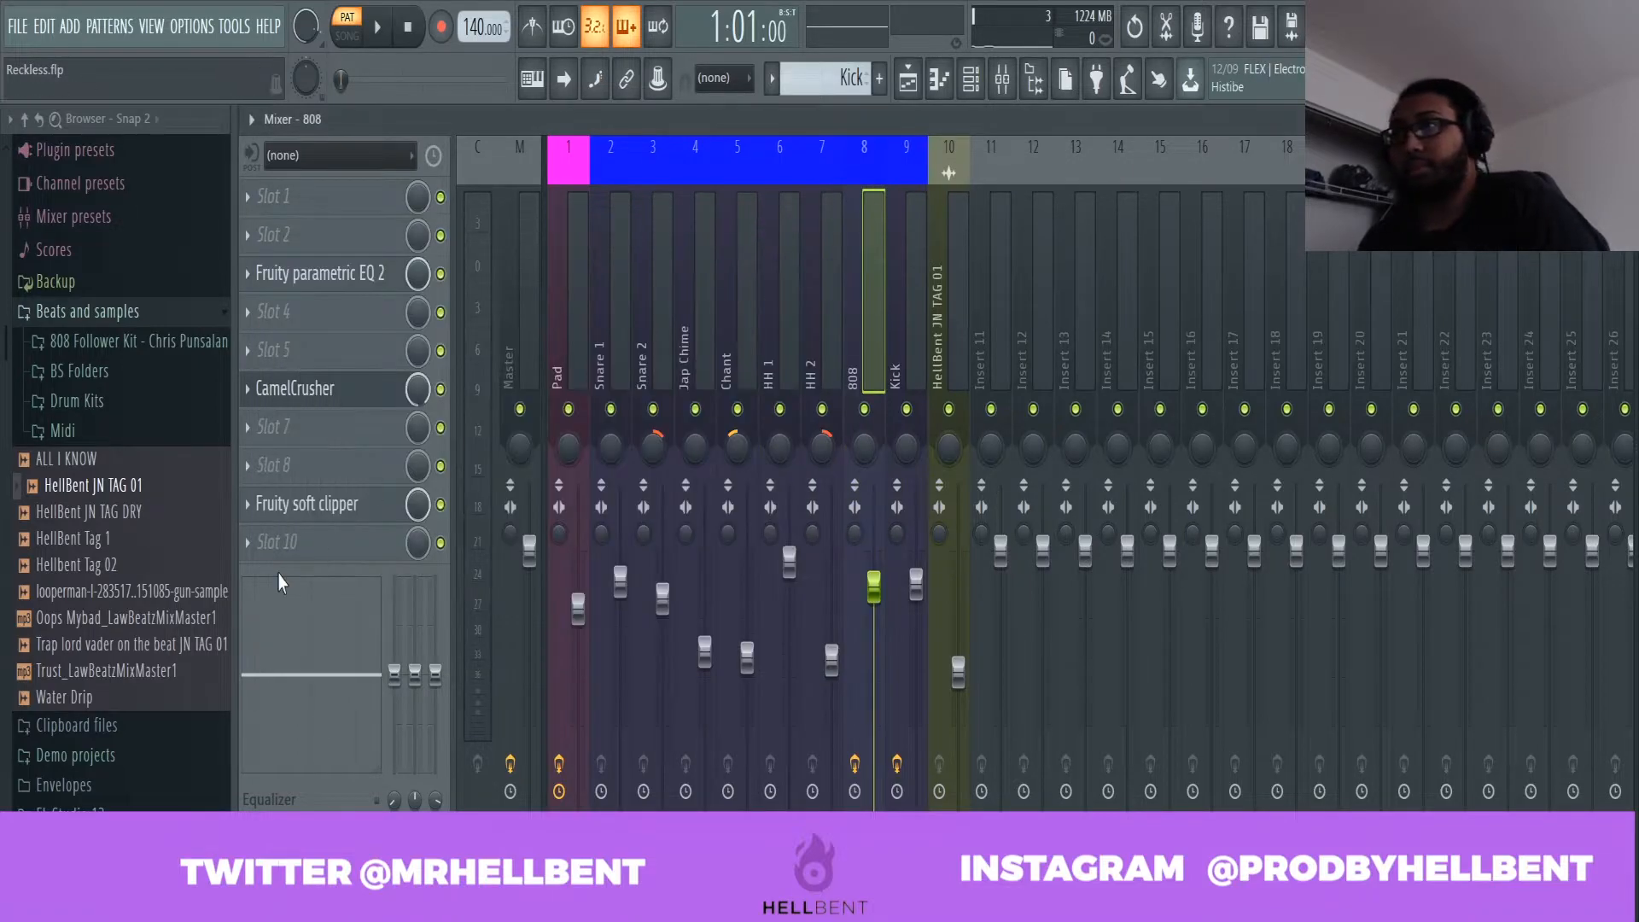
pyautogui.click(363, 394)
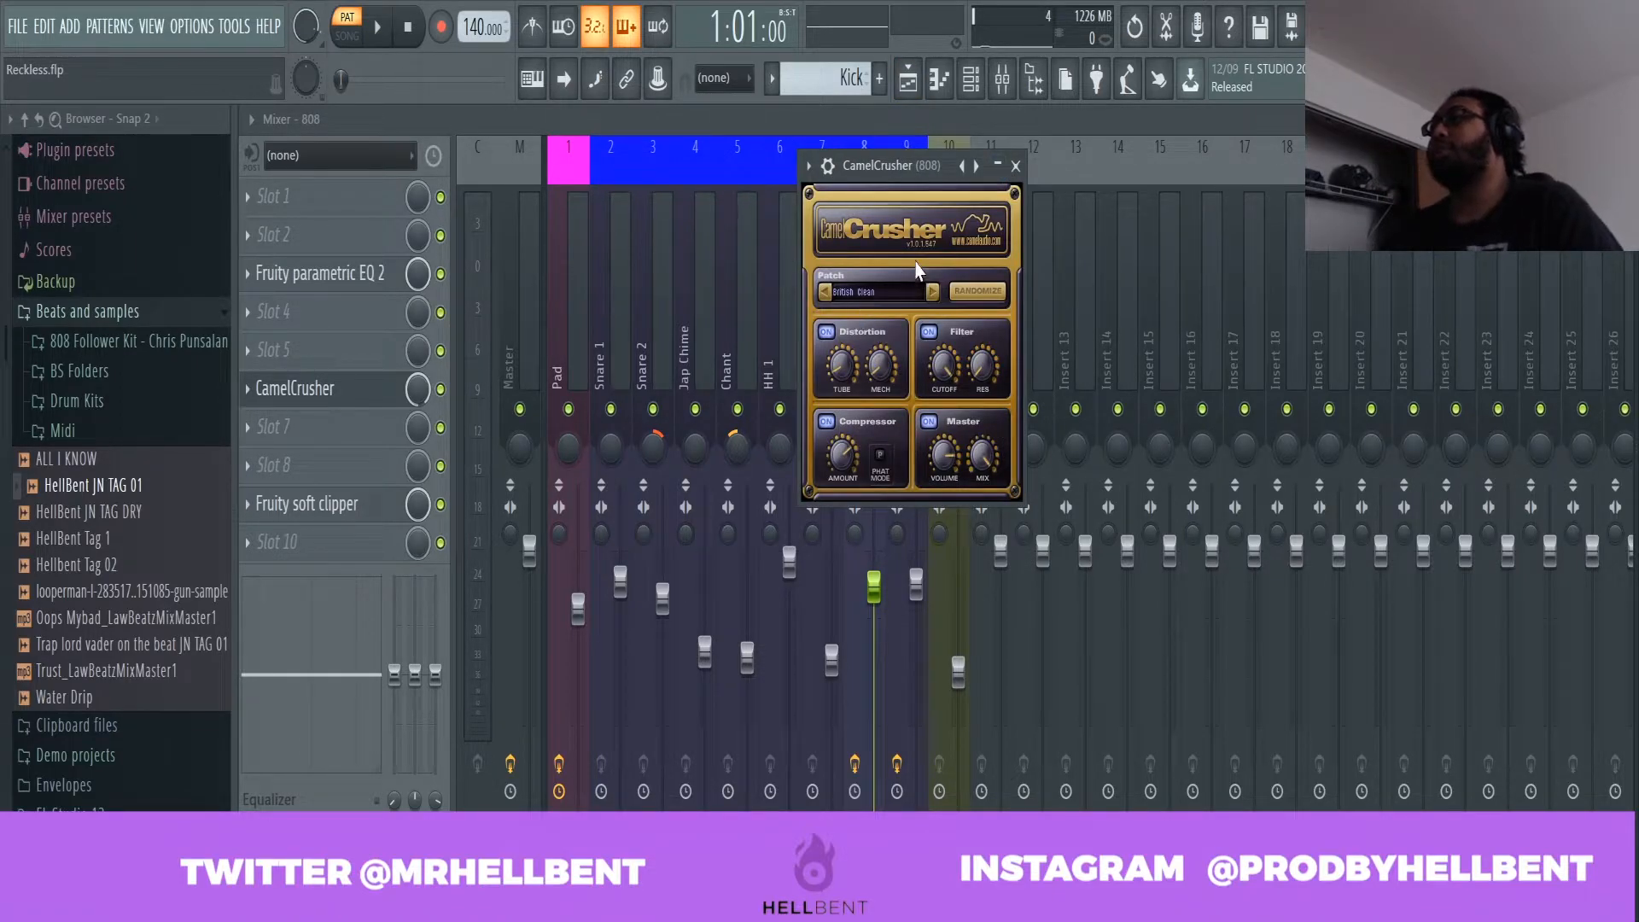
pyautogui.click(996, 167)
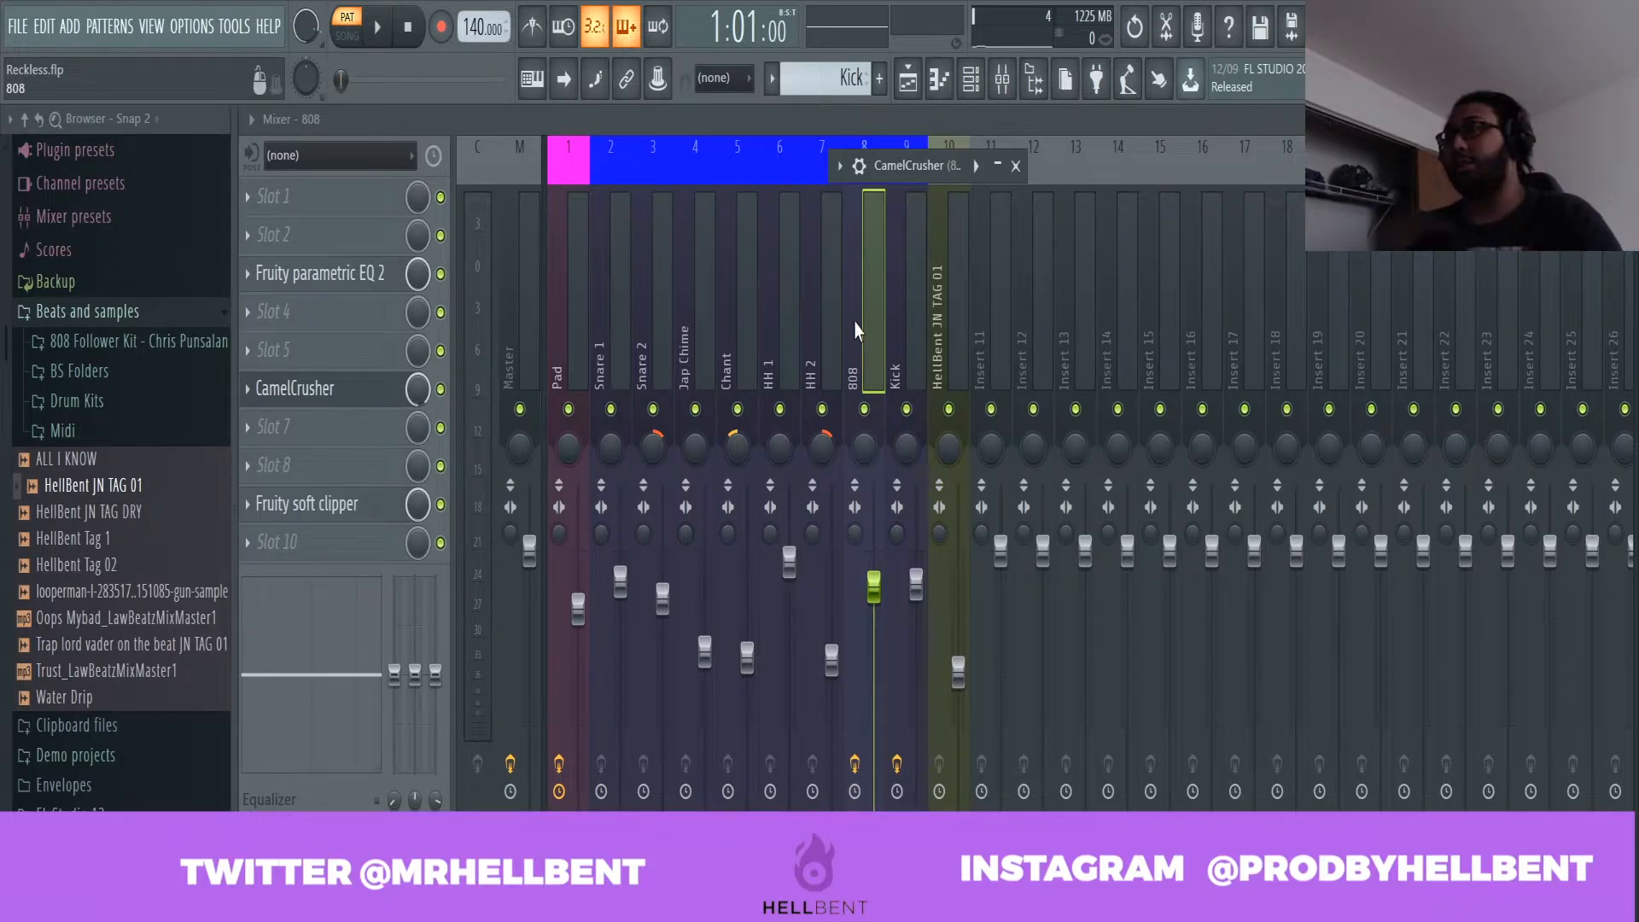
pyautogui.click(328, 518)
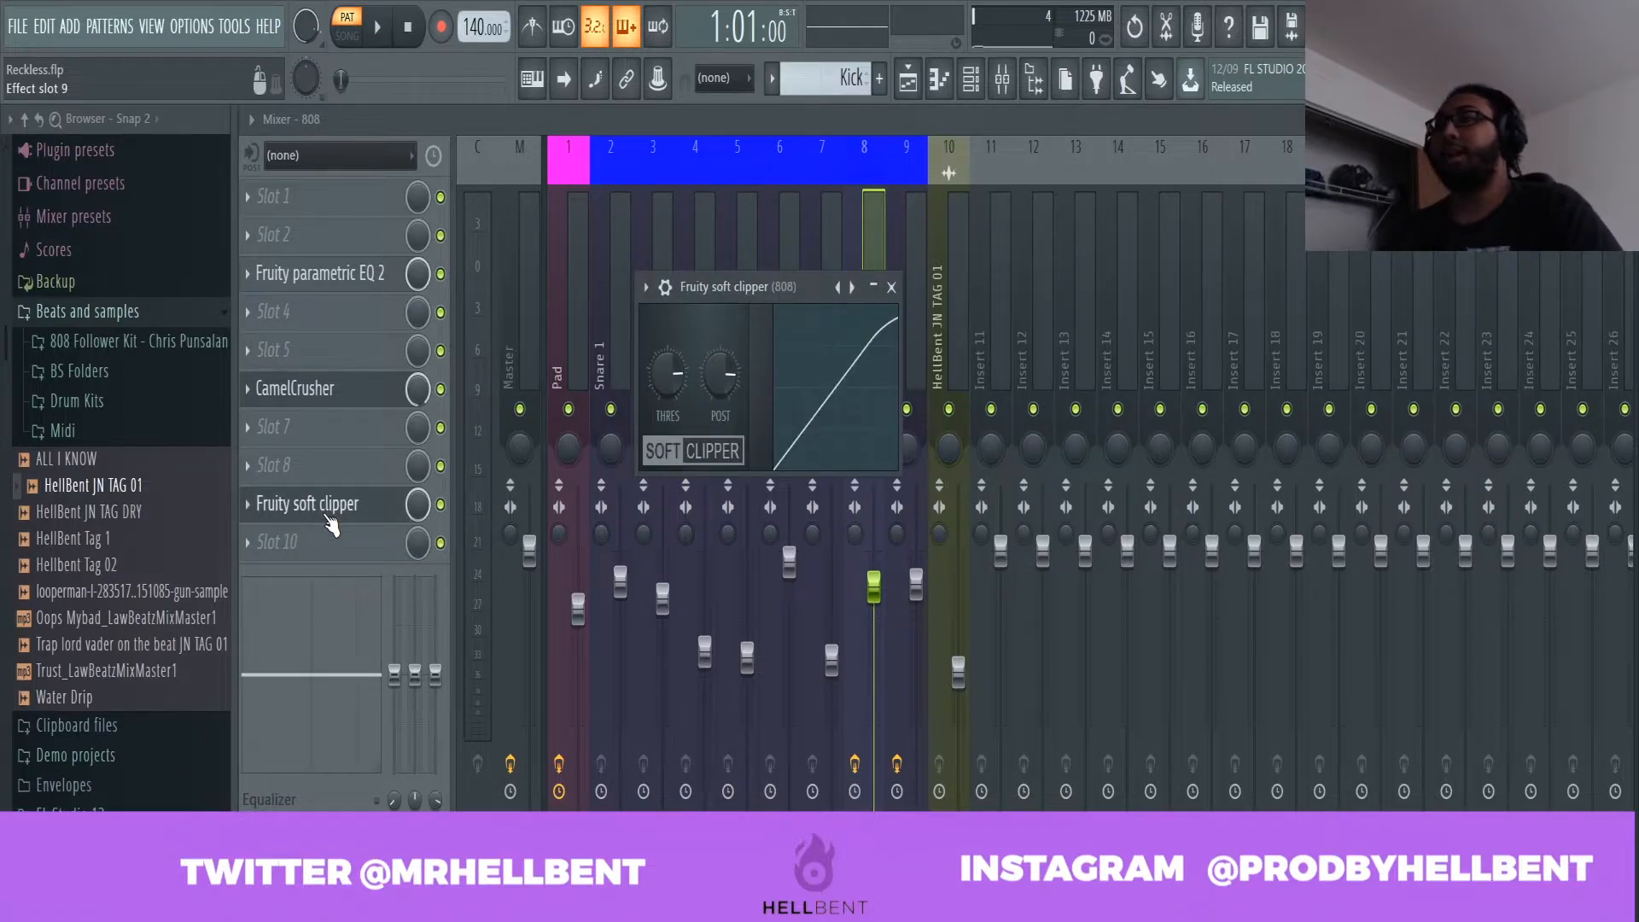
pyautogui.click(327, 517)
pyautogui.press('Right')
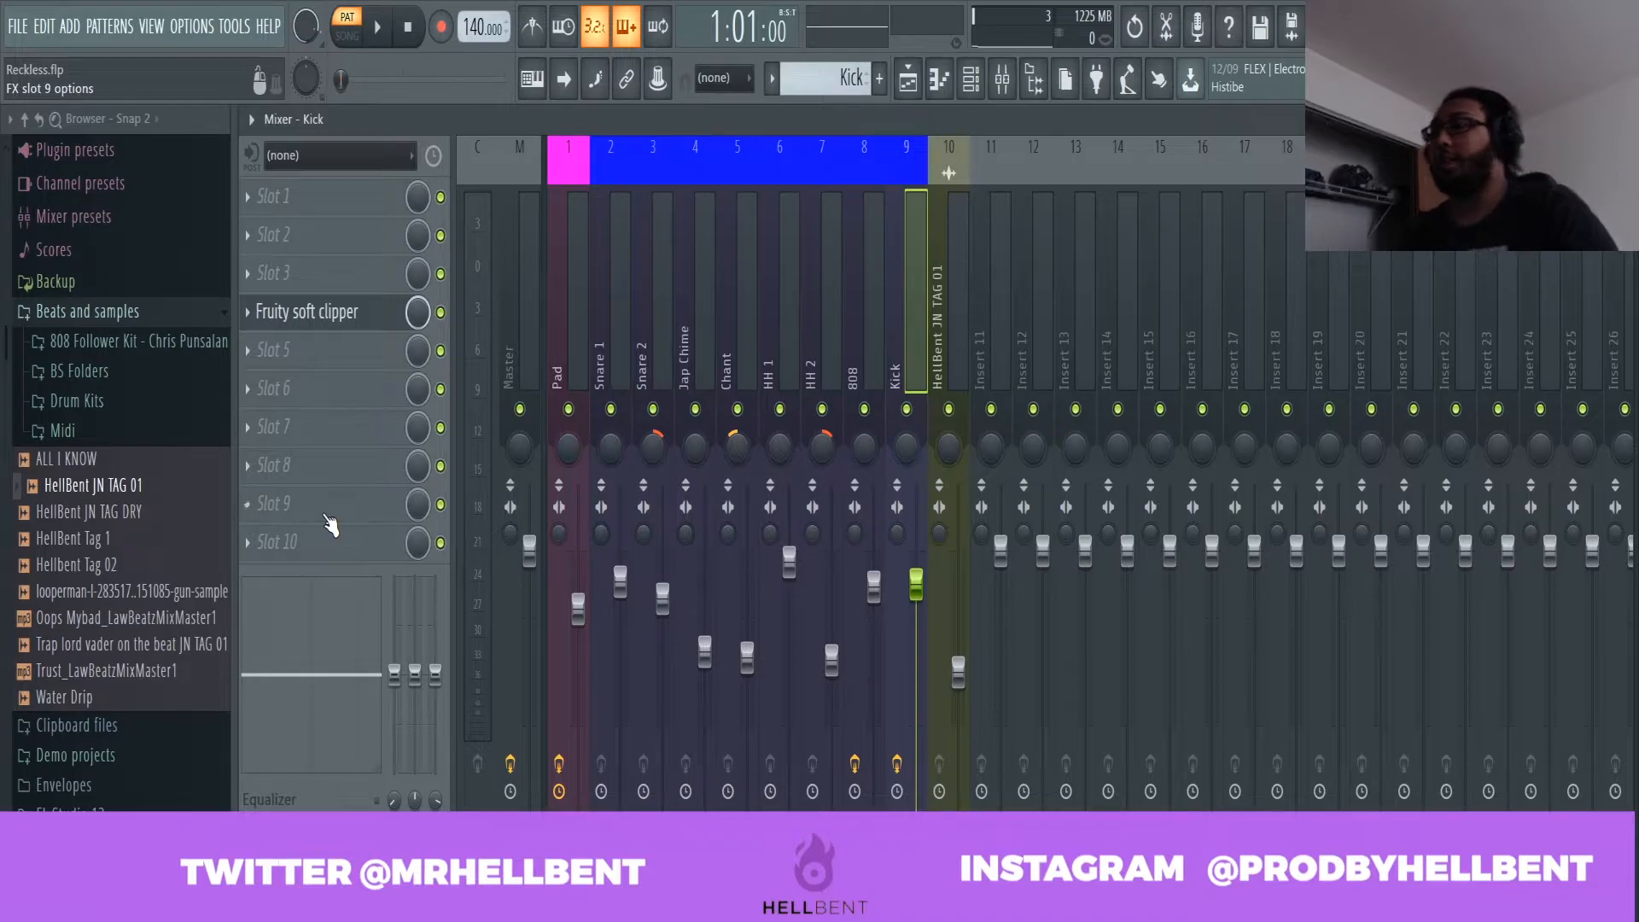
# Add Fruity Parametric EQ to the Master track's slot 7, slightly raise its 8000 and 250 Hz bands, and close the plugin.
pyautogui.click(512, 333)
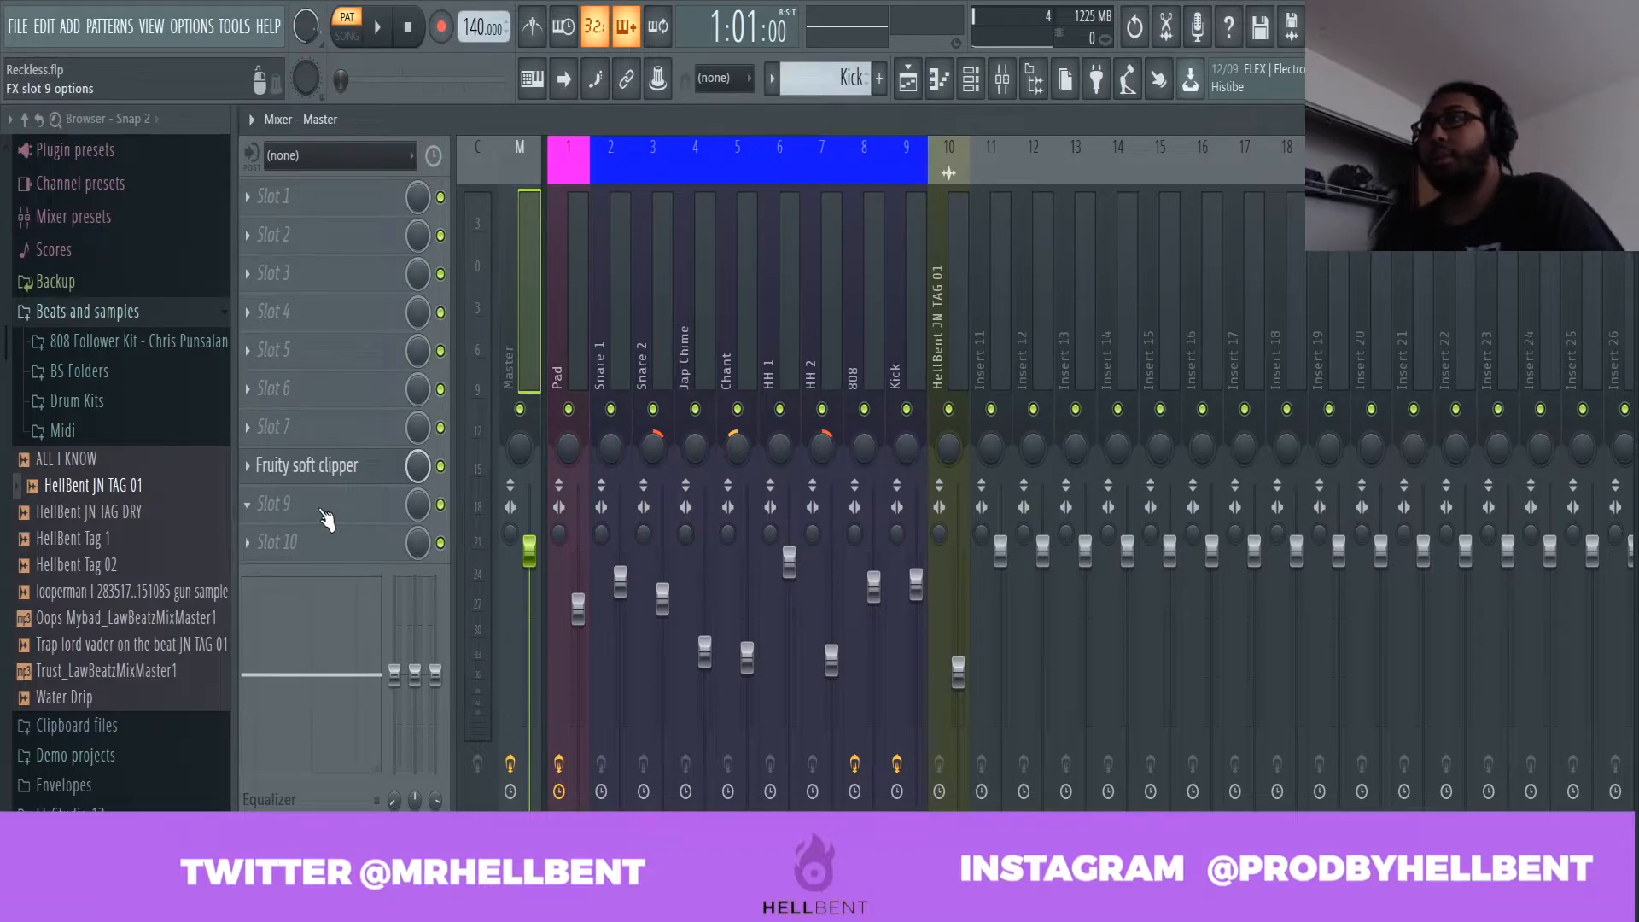
pyautogui.click(304, 426)
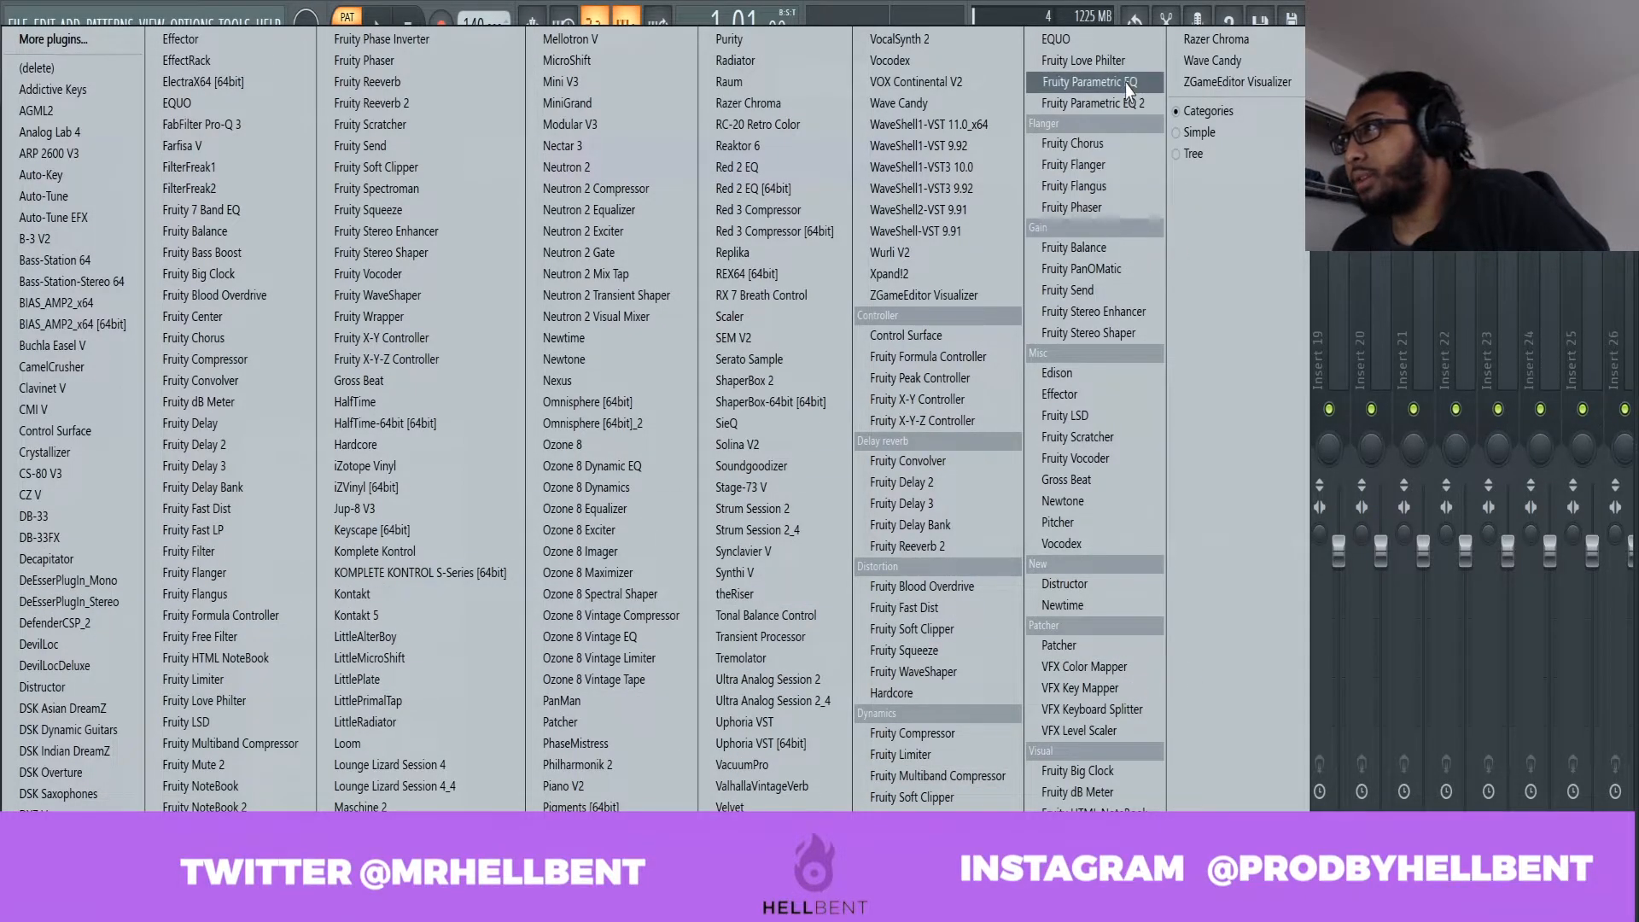
pyautogui.click(1093, 81)
pyautogui.moveTo(459, 333); pyautogui.dragTo(458, 326)
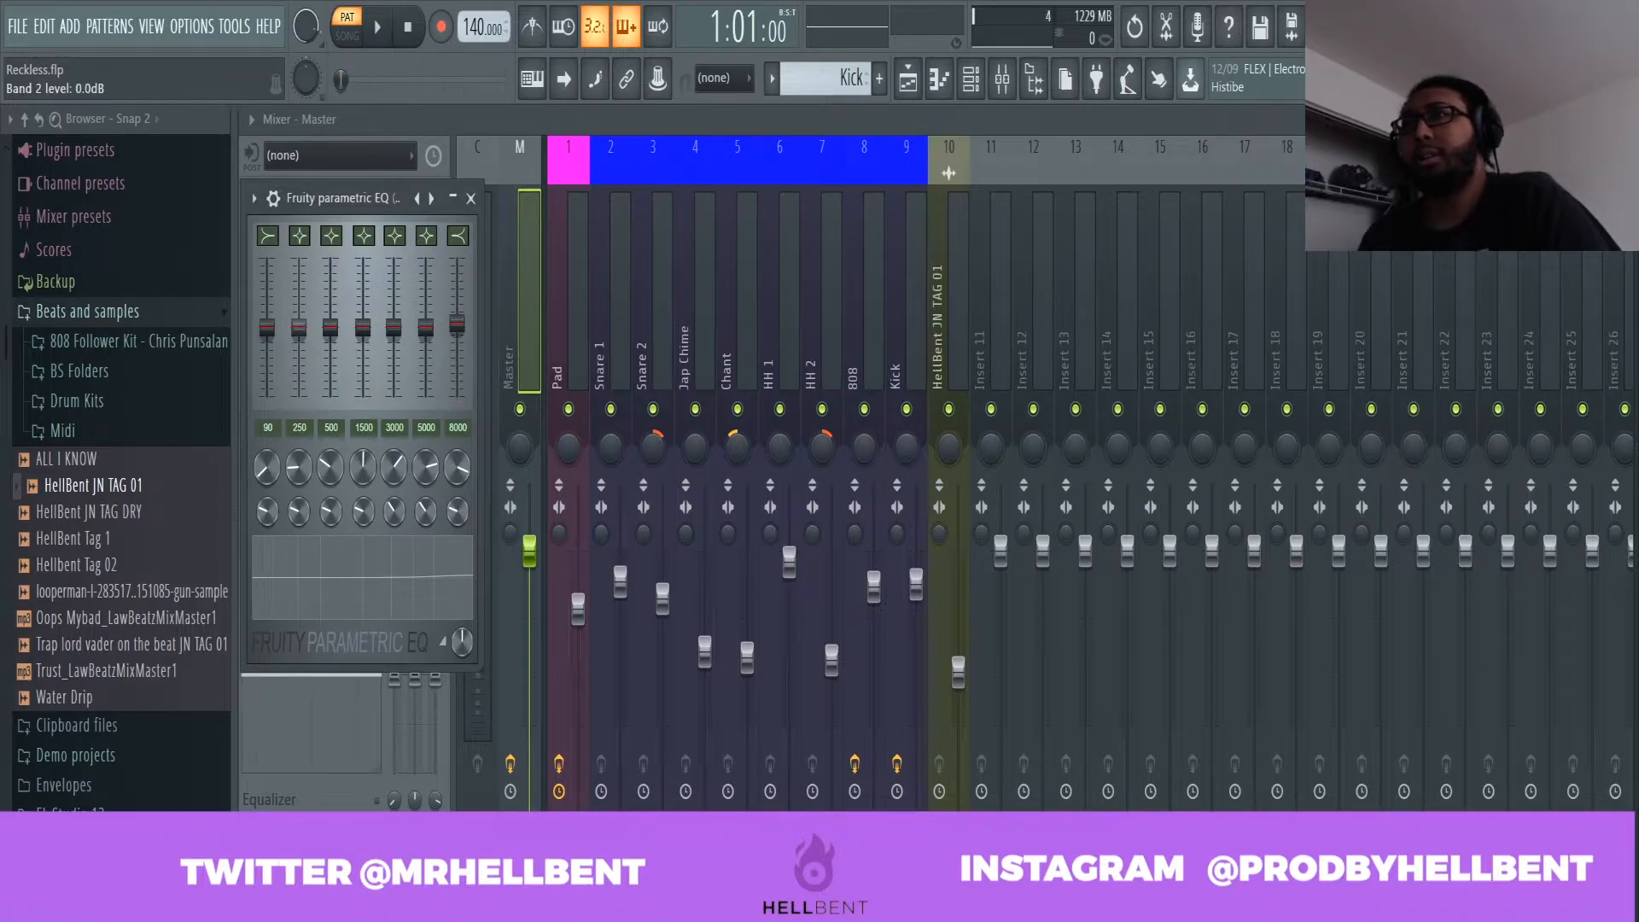
pyautogui.moveTo(299, 328); pyautogui.dragTo(299, 325)
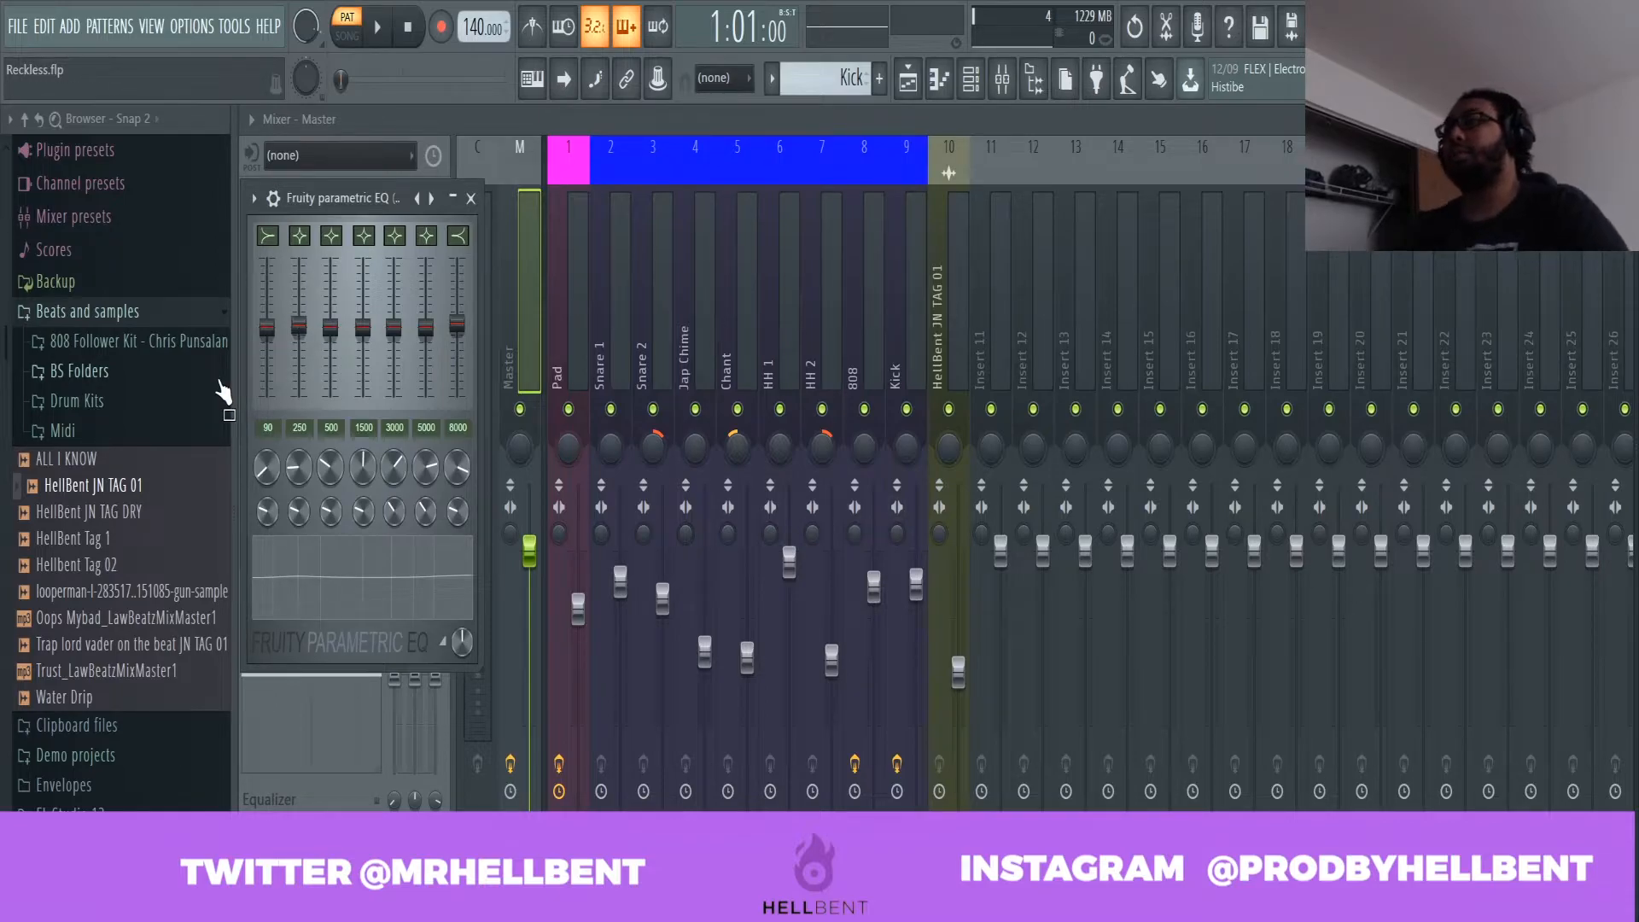
pyautogui.click(471, 199)
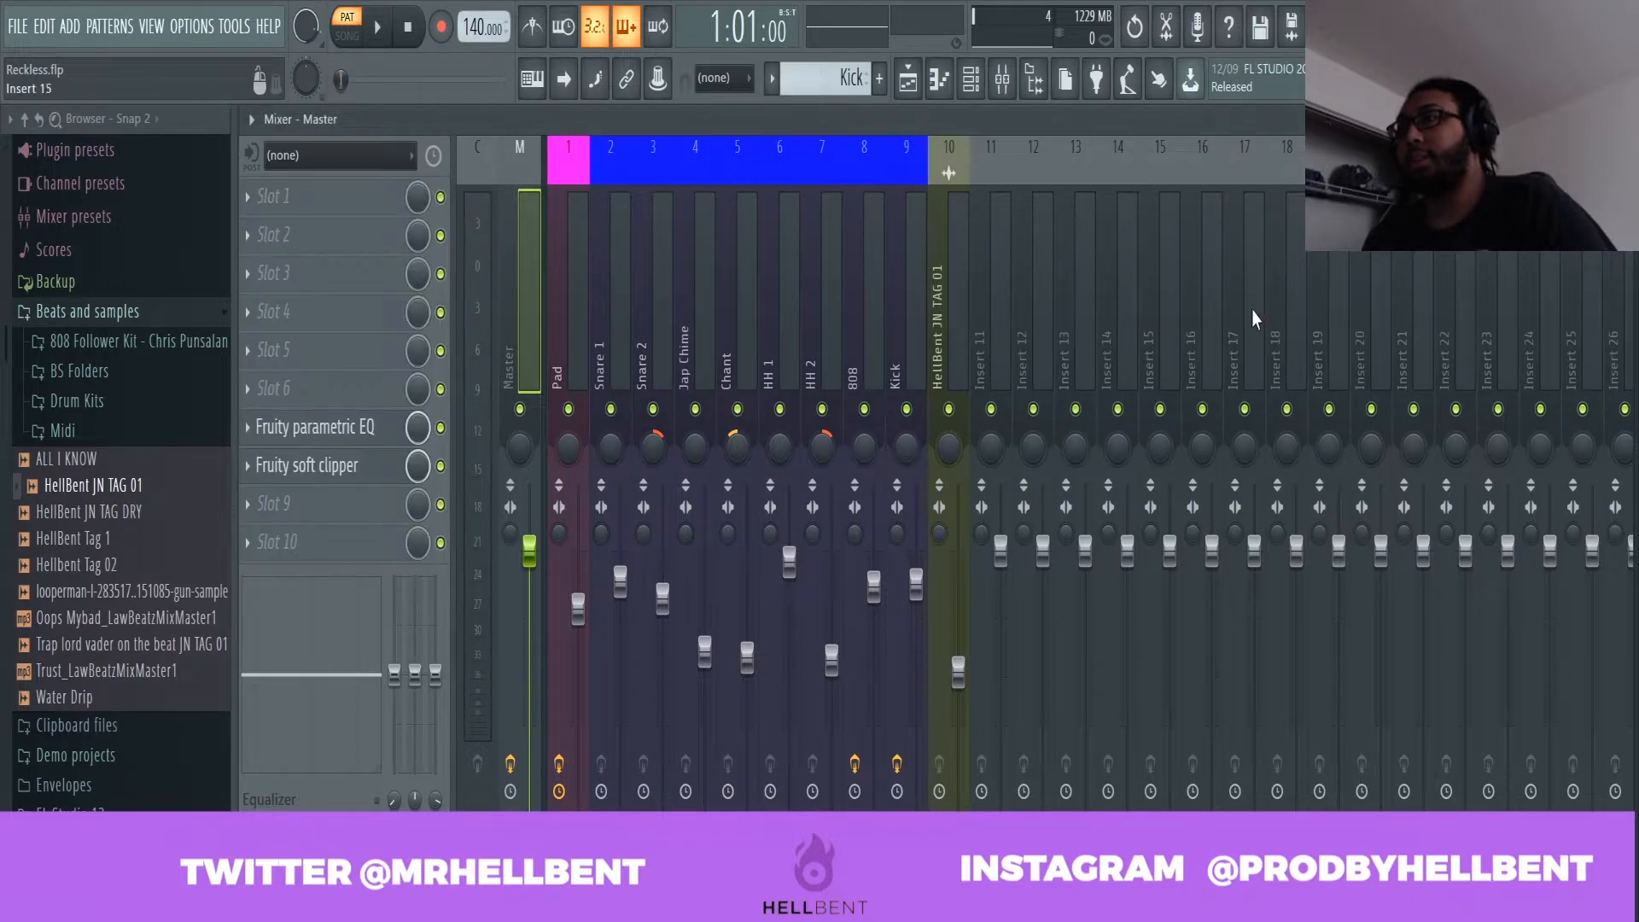
# Open the playlist and look over the whole arrangement, returning to its opening bars.
pyautogui.click(907, 78)
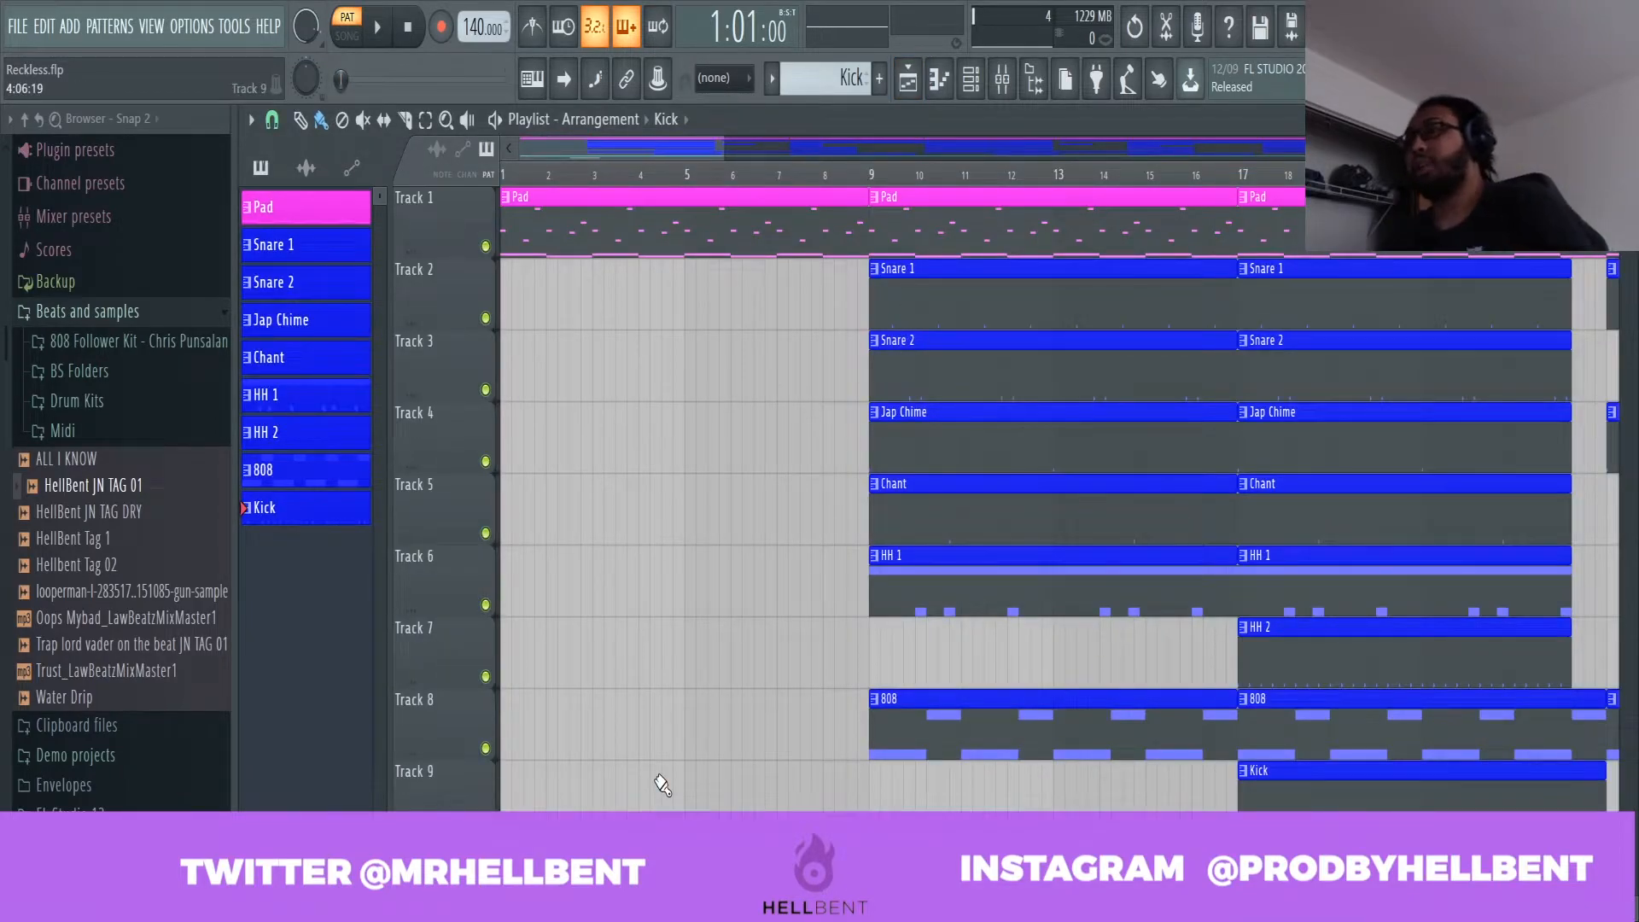
pyautogui.keyDown('ctrl'); pyautogui.scroll(-6, 680, 731); pyautogui.keyUp('ctrl')
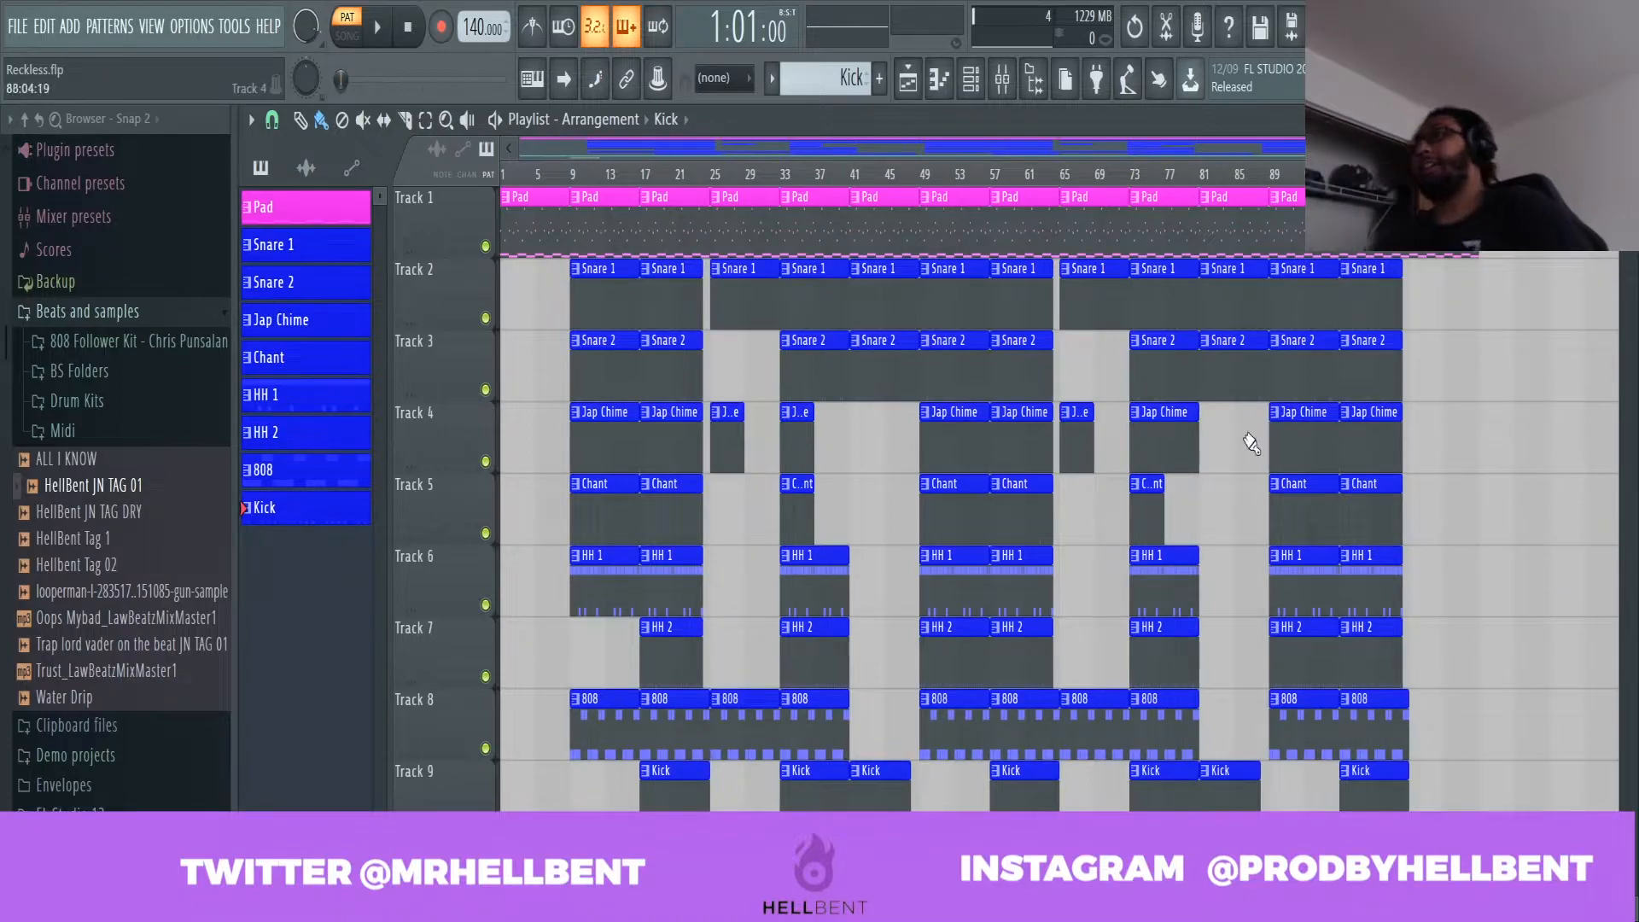
pyautogui.scroll(5, 590, 446)
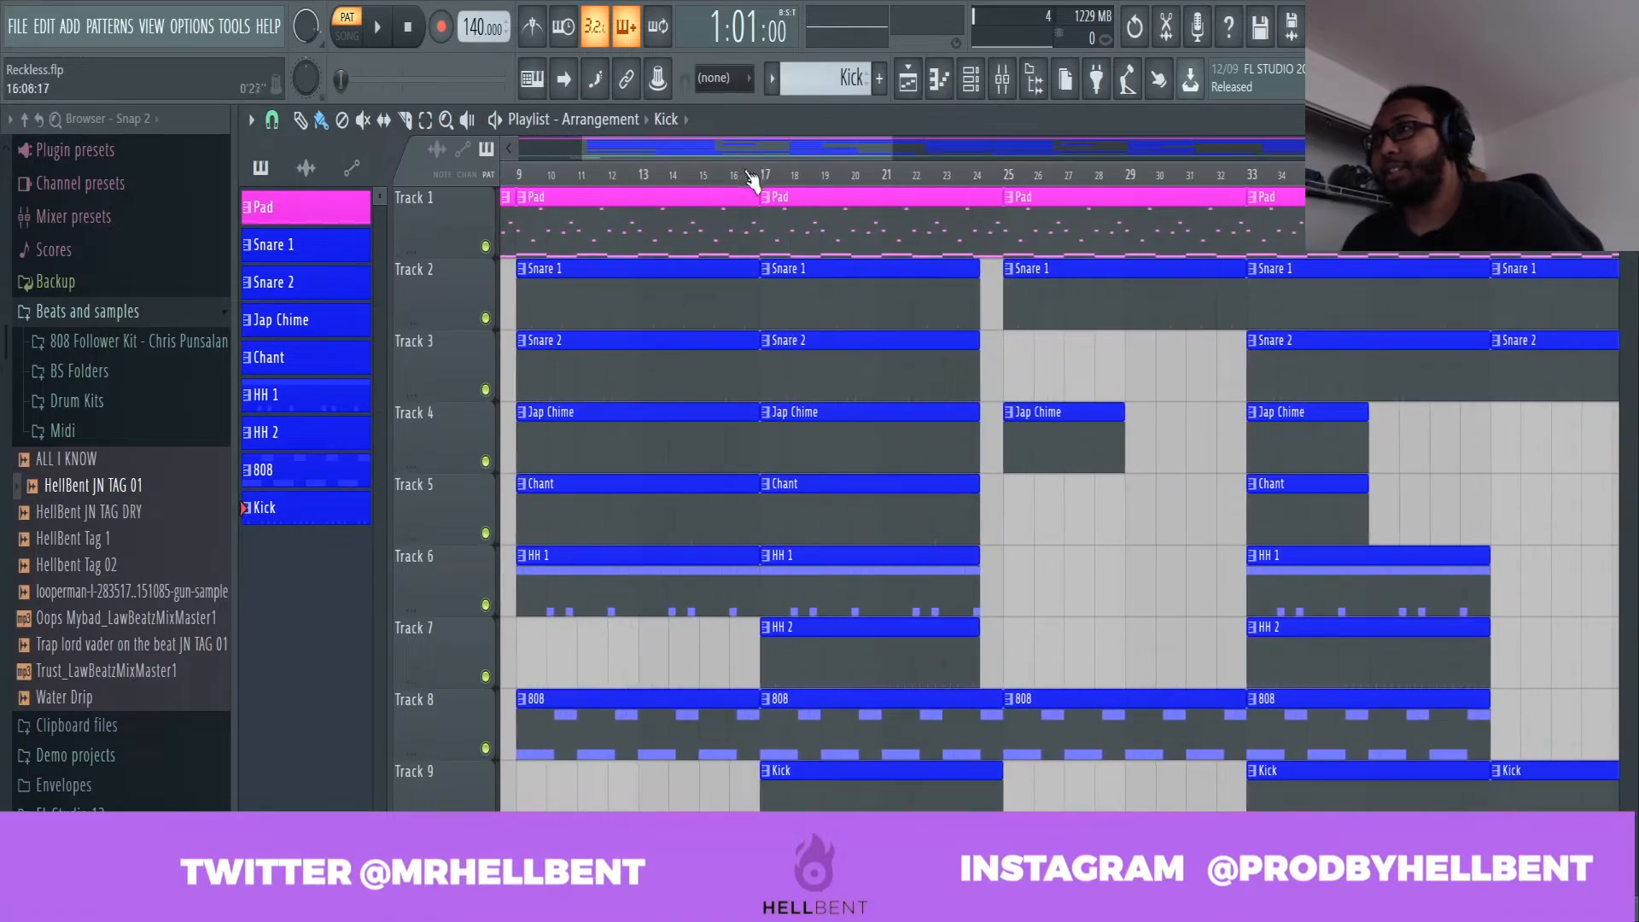
pyautogui.hscroll(-3, 728, 154)
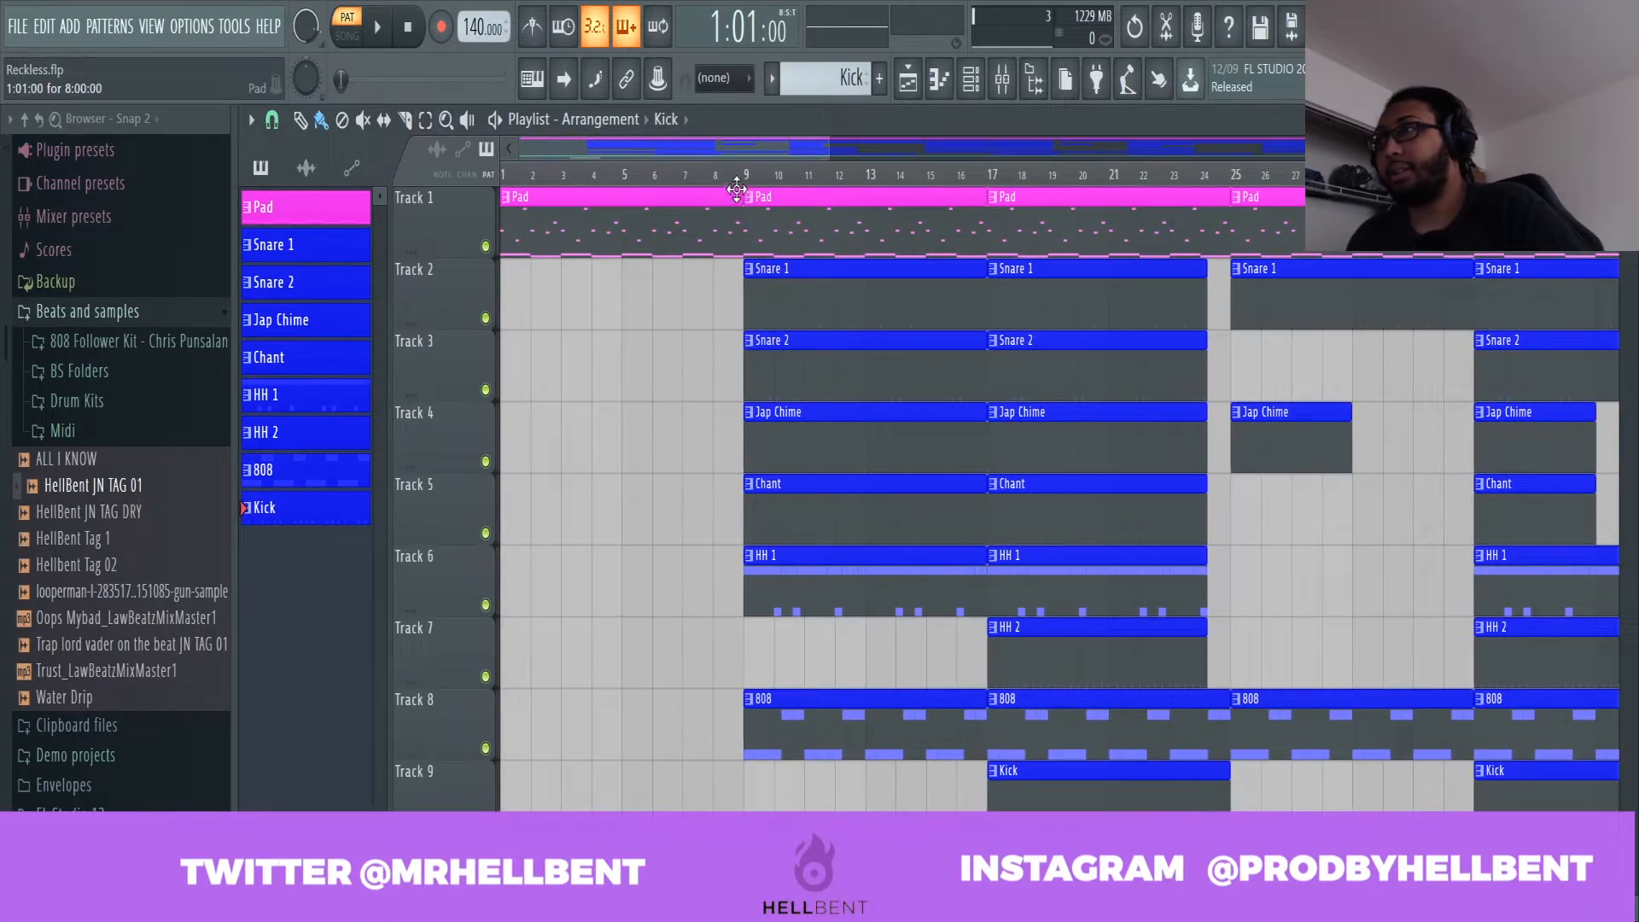
# Highlight the intro from bar 1 to bar 9 in the playlist, check its tracks, and clear the highlight.
pyautogui.moveTo(741, 183); pyautogui.dragTo(503, 177)
pyautogui.scroll(-4, 703, 471)
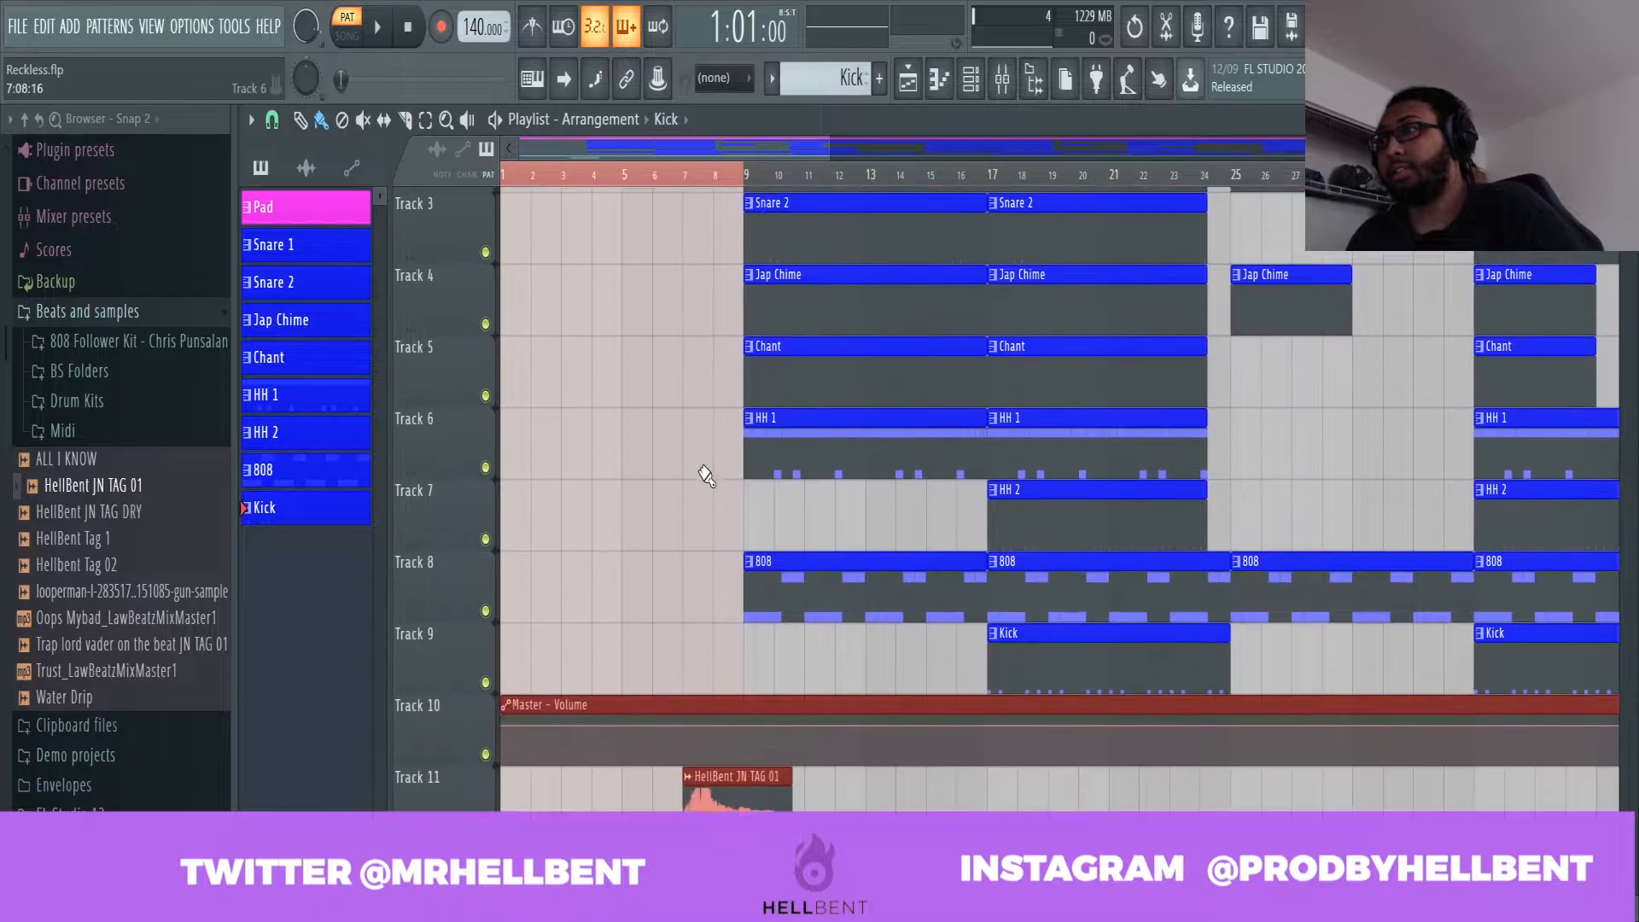
pyautogui.scroll(4, 798, 589)
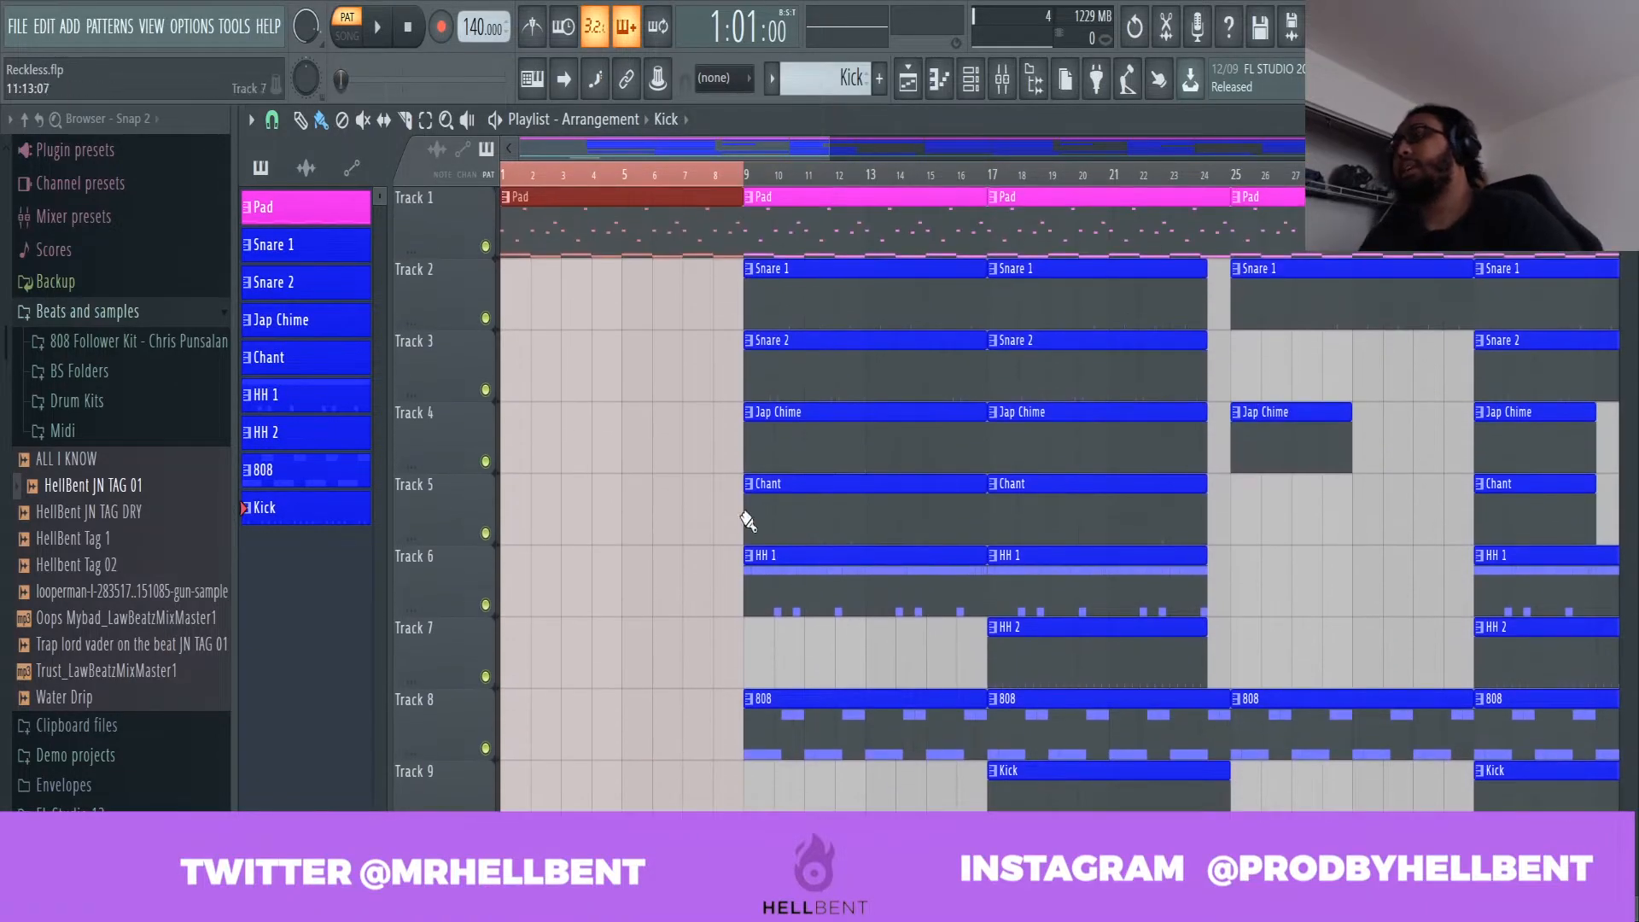
pyautogui.rightClick(745, 182)
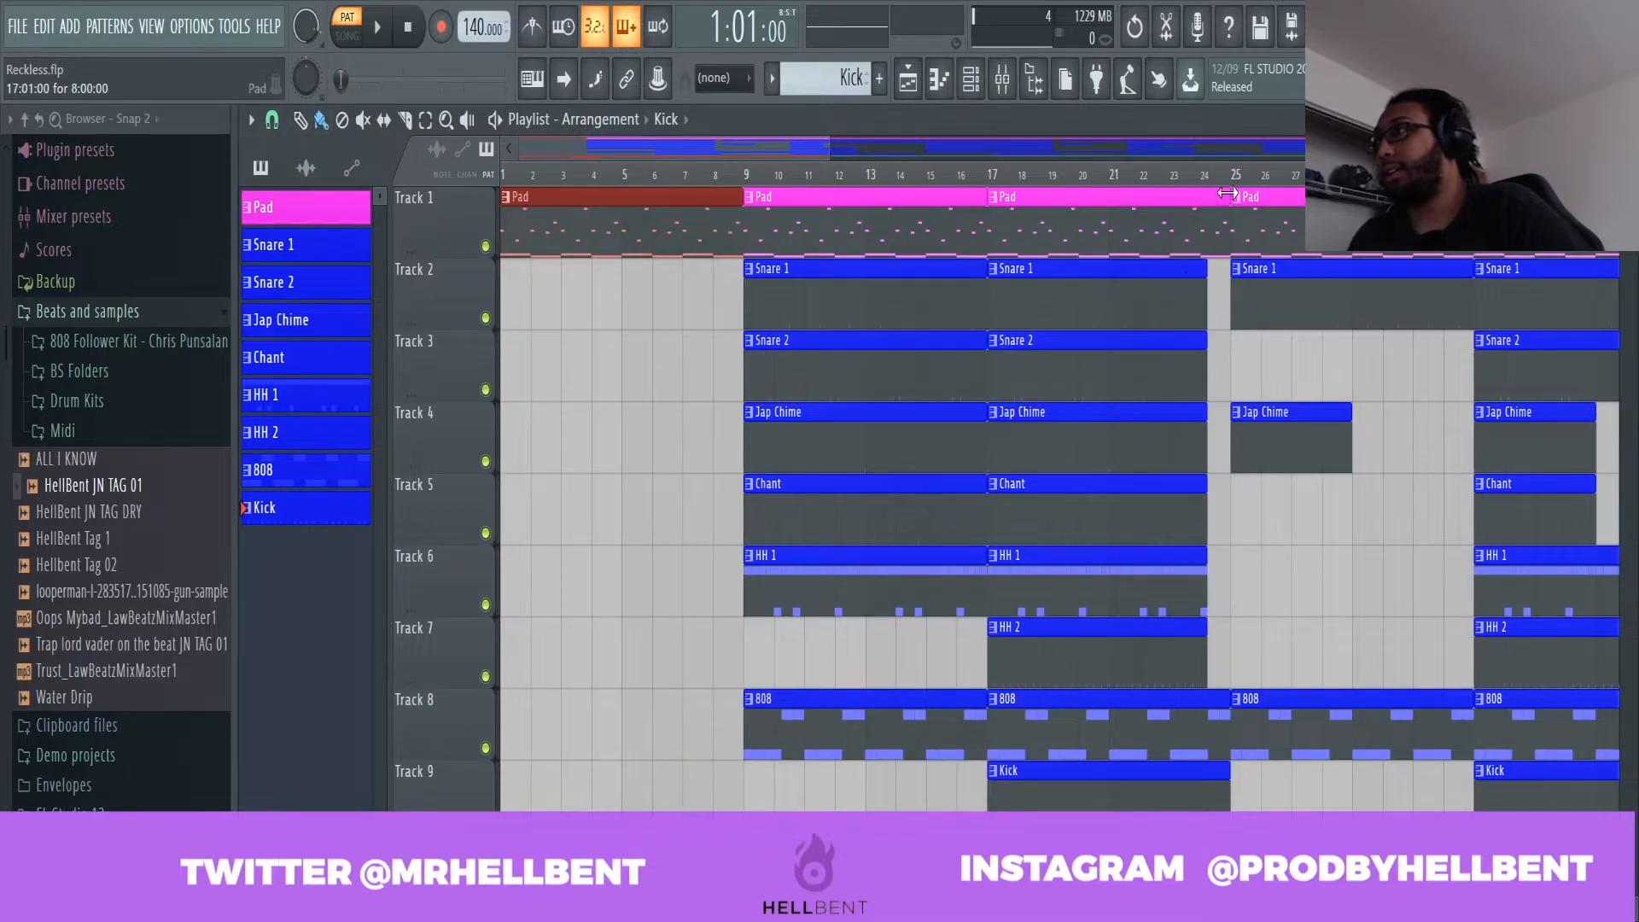
# Highlight bars 9 to 25 in the playlist, examine that section's clips on each track, and clear the highlight.
pyautogui.moveTo(1235, 190); pyautogui.dragTo(745, 181)
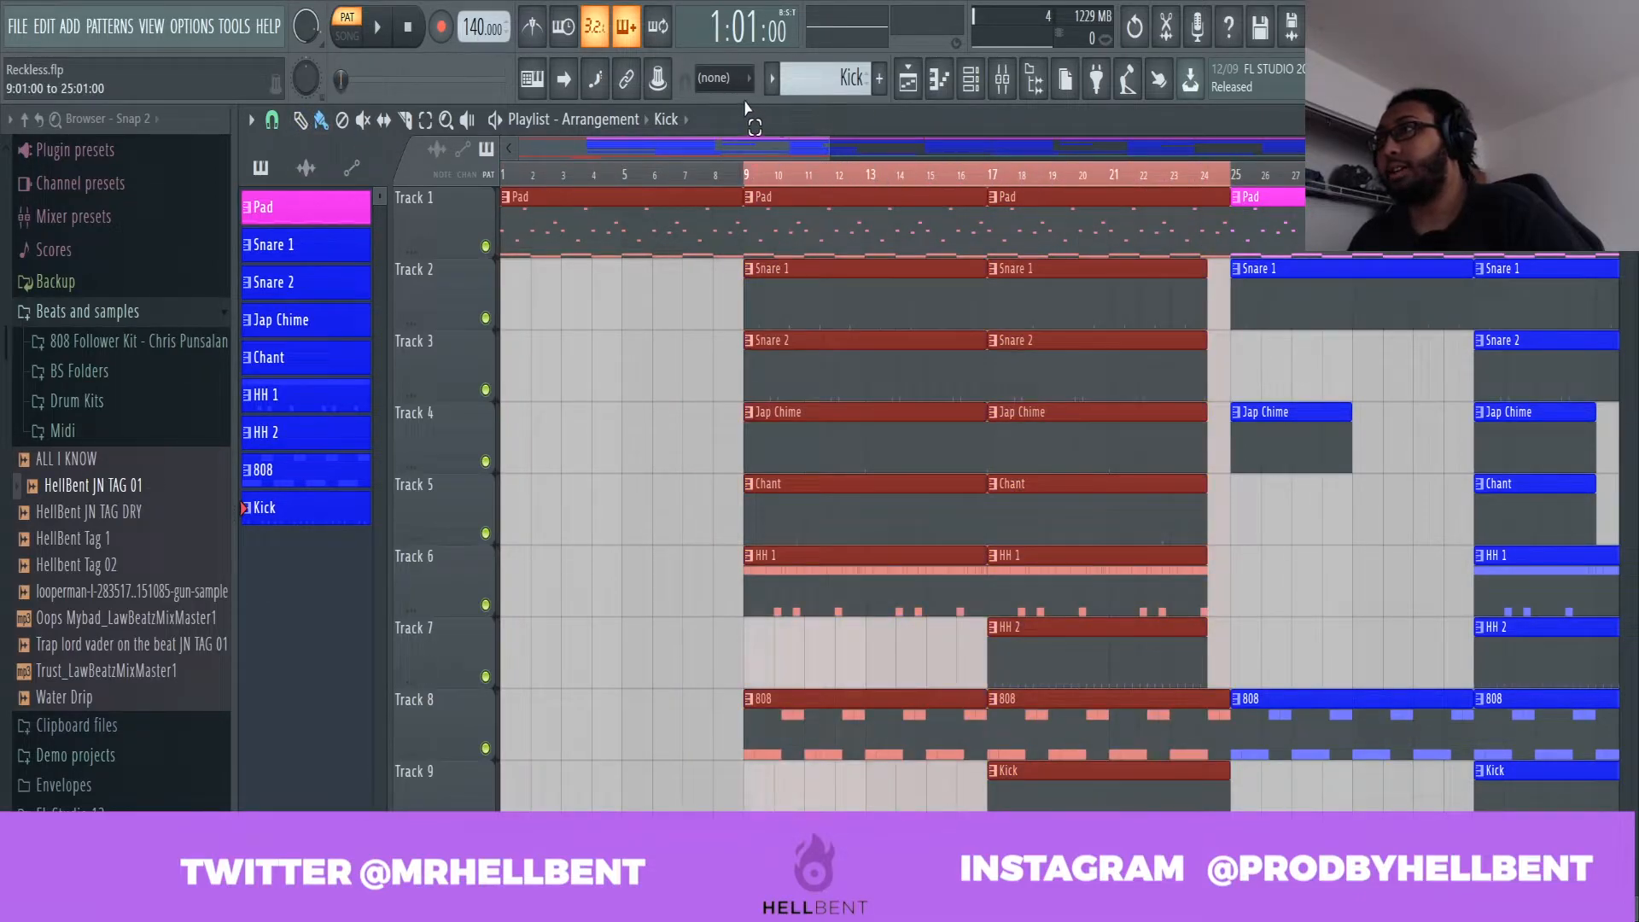
pyautogui.click(594, 445)
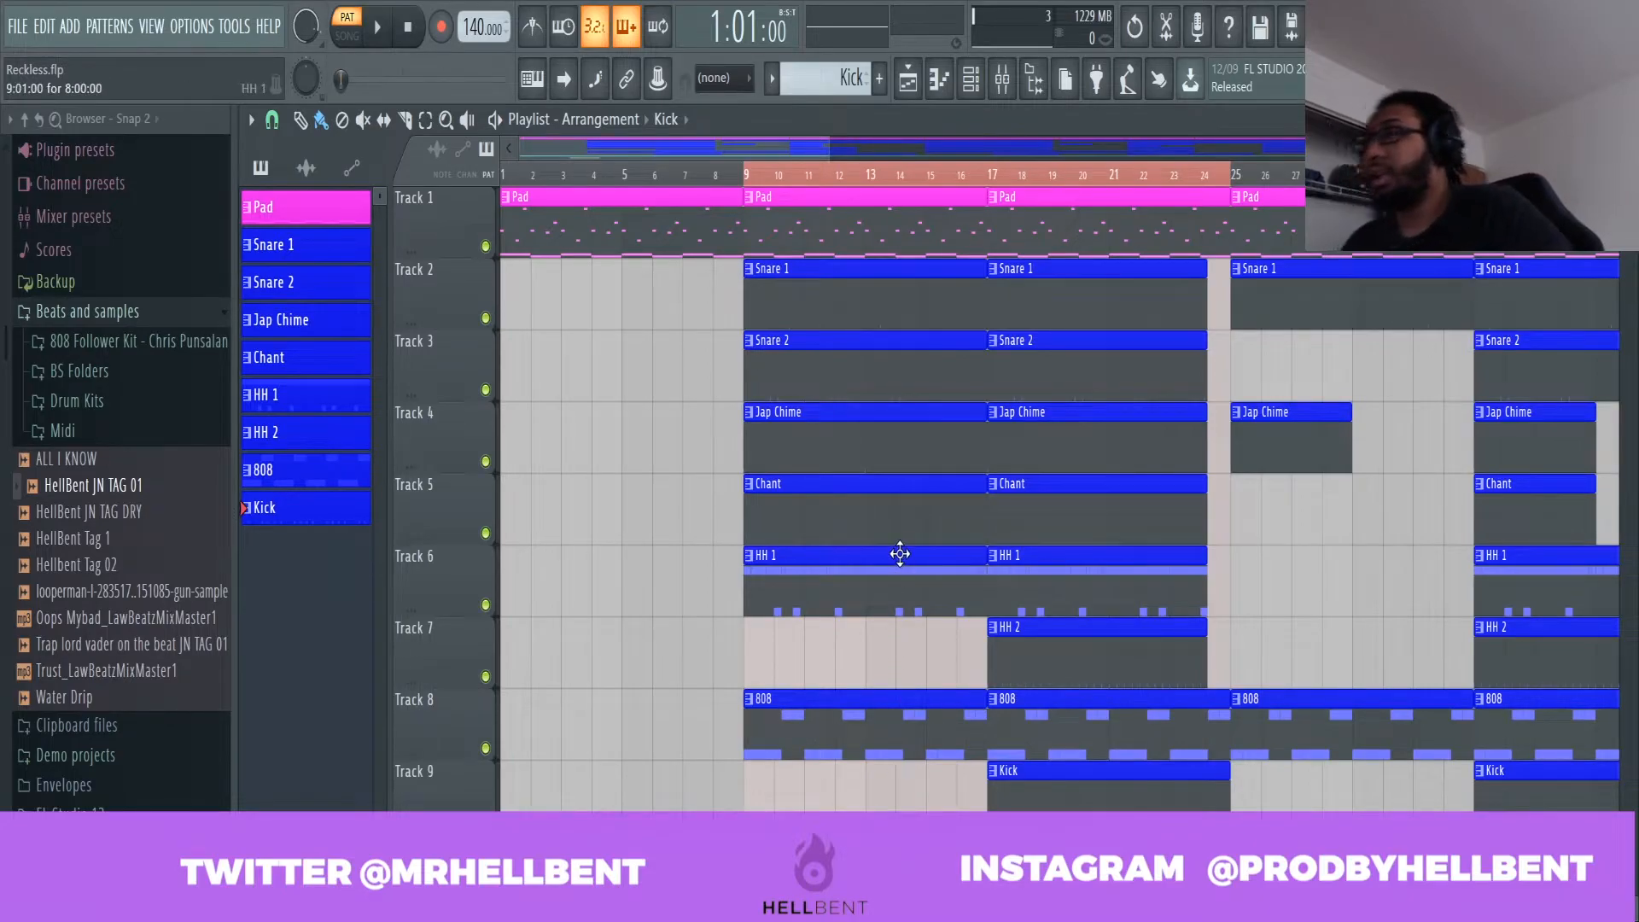
pyautogui.scroll(-3, 1042, 603)
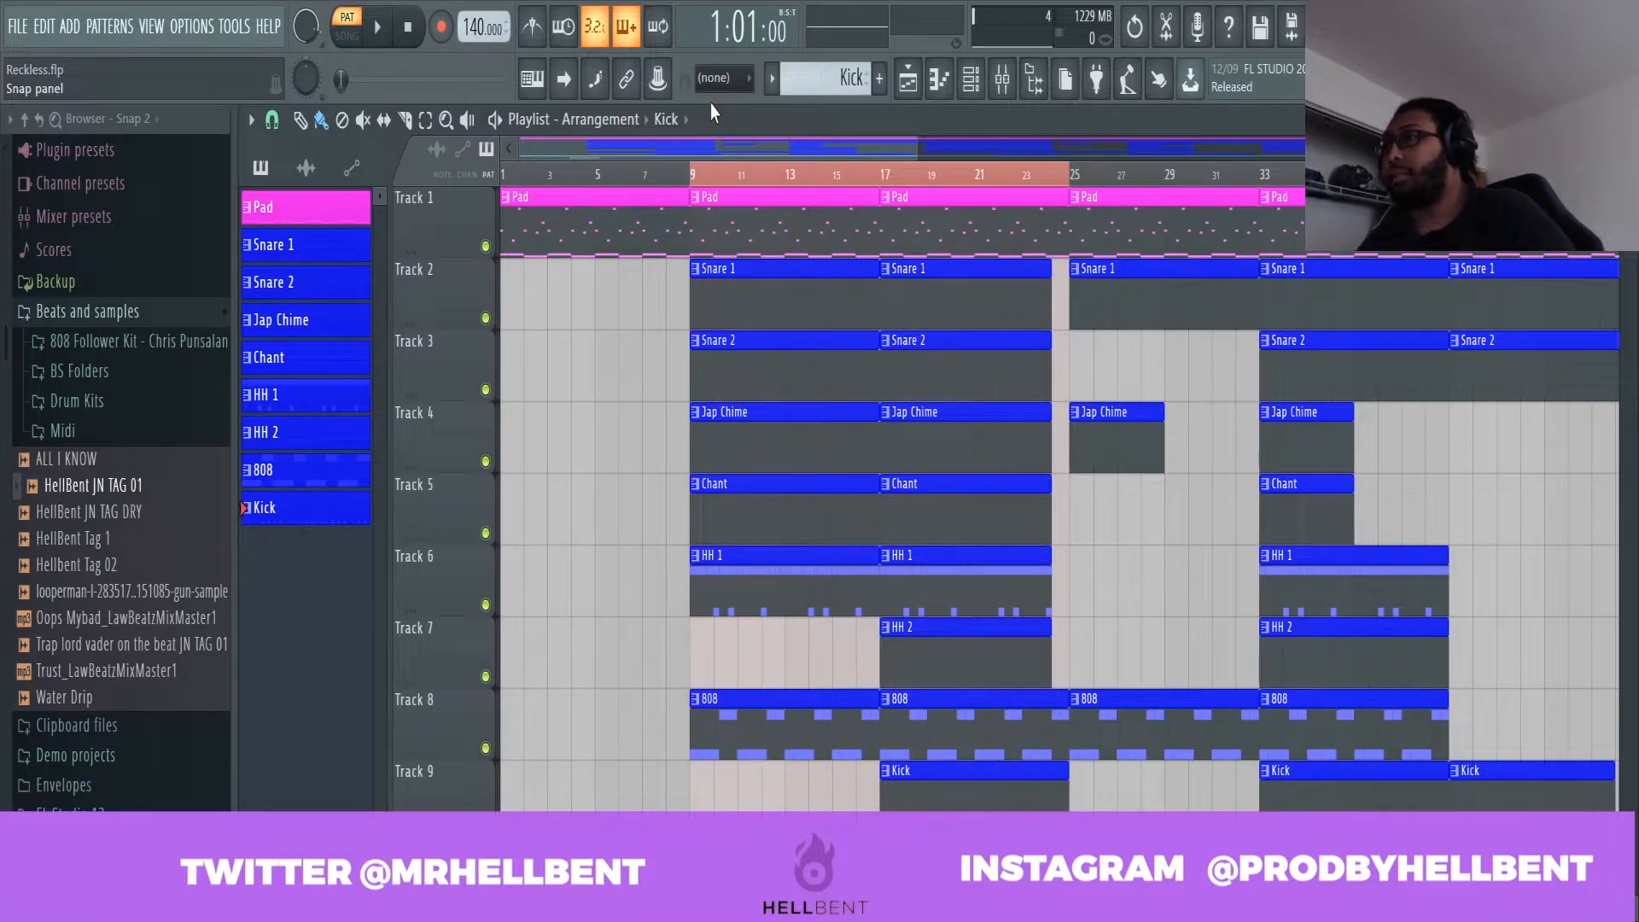
pyautogui.scroll(-2, 986, 674)
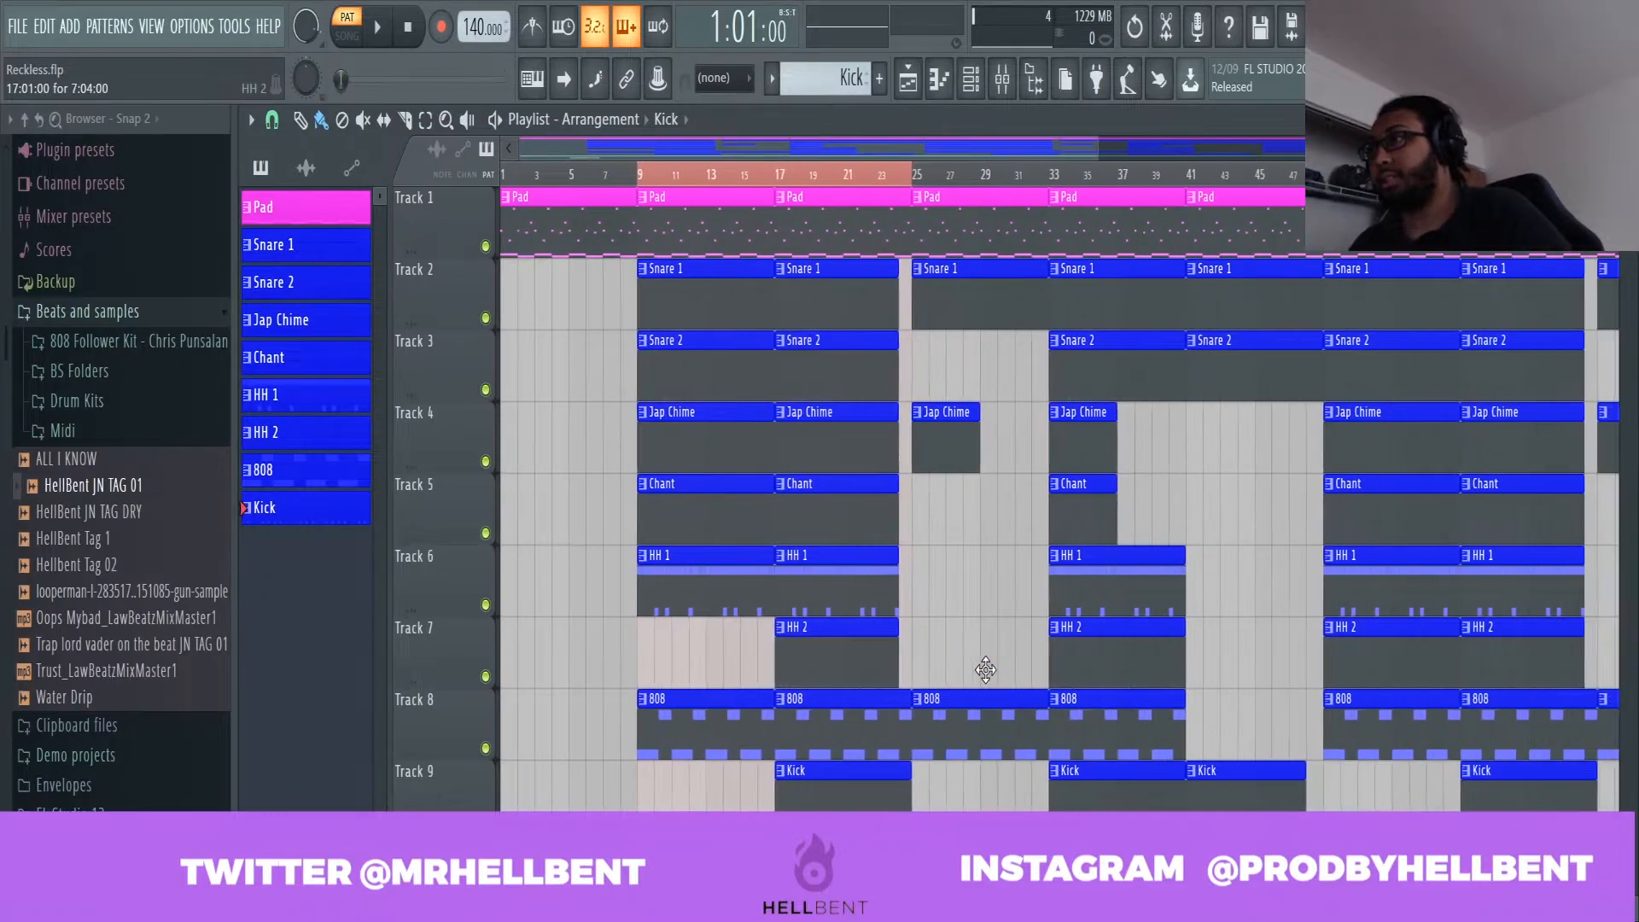
pyautogui.scroll(2, 805, 540)
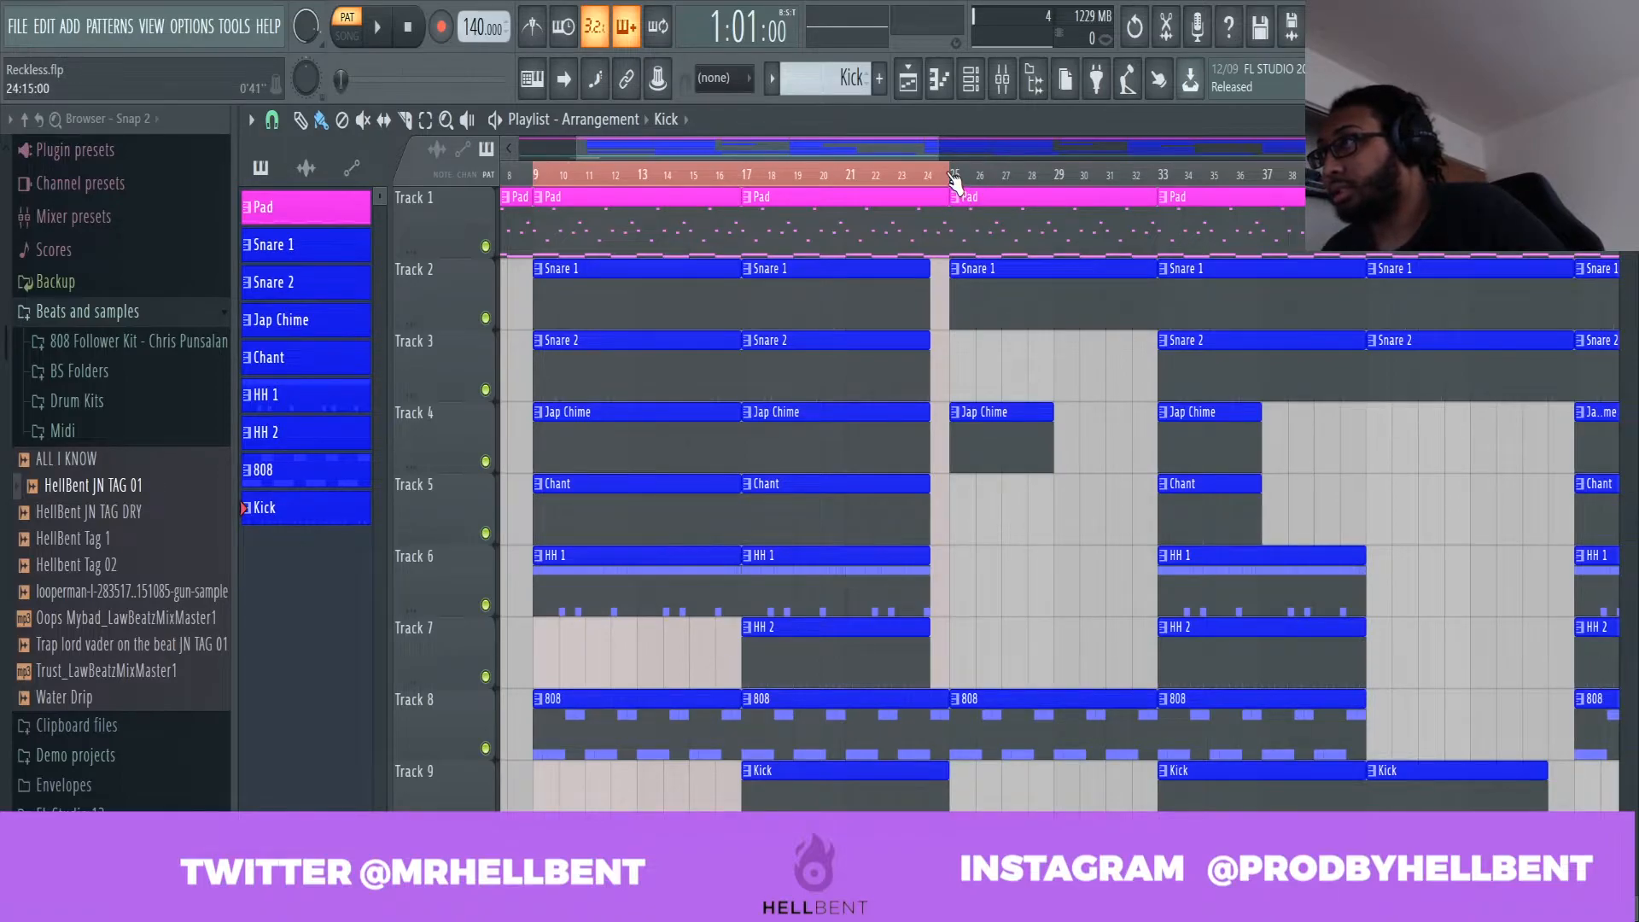
pyautogui.moveTo(951, 175); pyautogui.dragTo(536, 158)
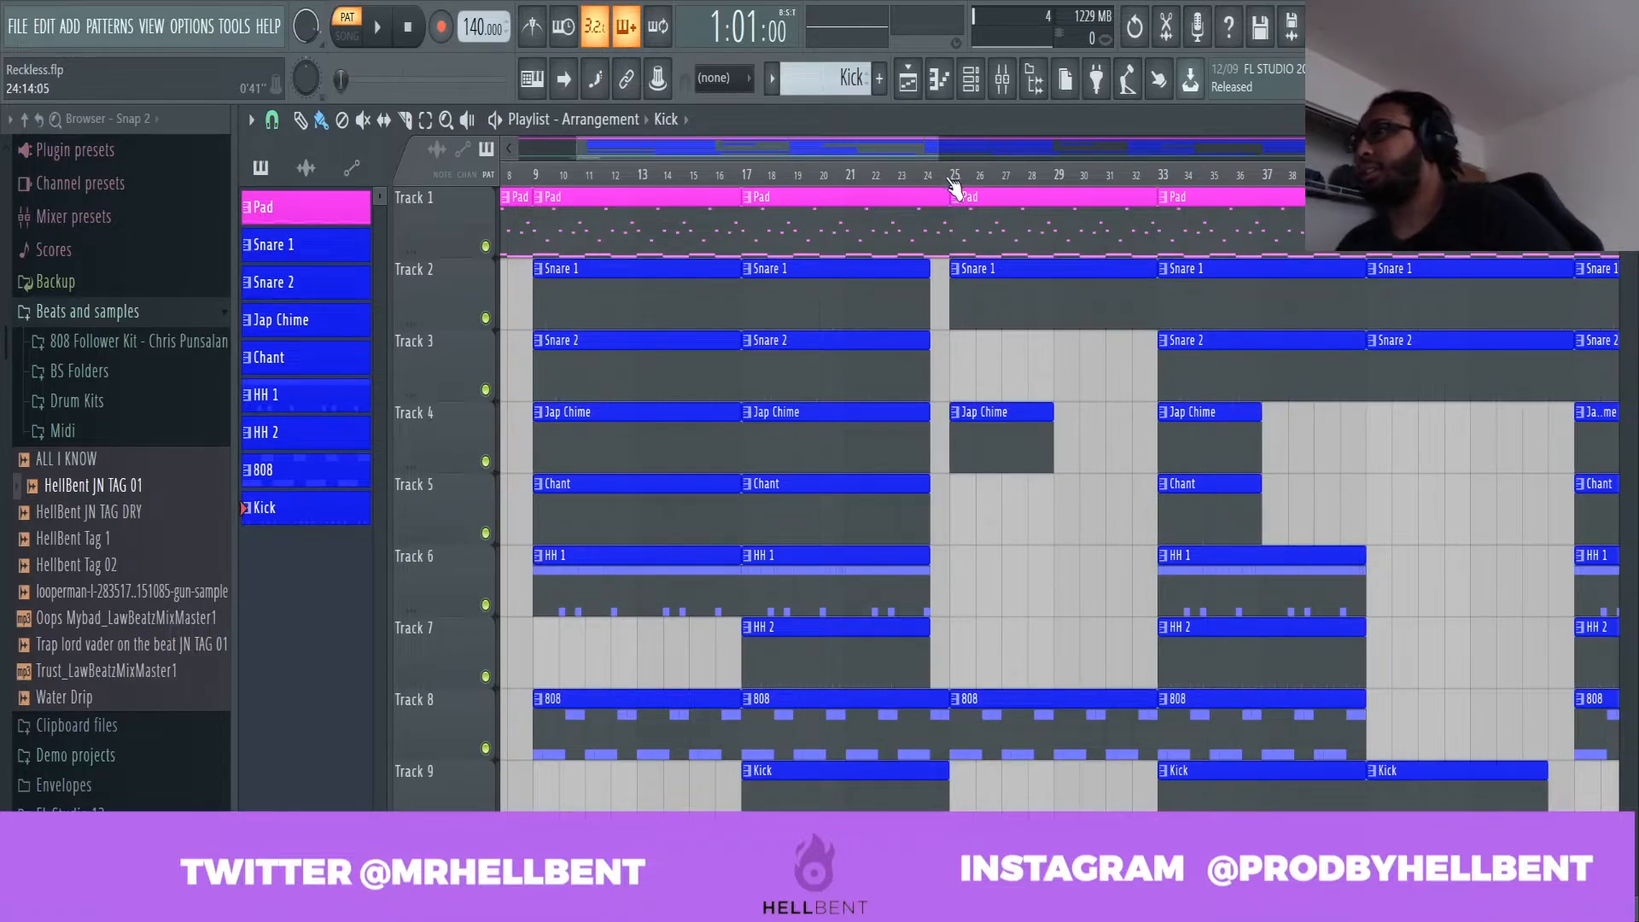
# Select bars 25 to 49 in the playlist and compare that section with the rest of the arrangement.
pyautogui.moveTo(951, 183); pyautogui.dragTo(1564, 513)
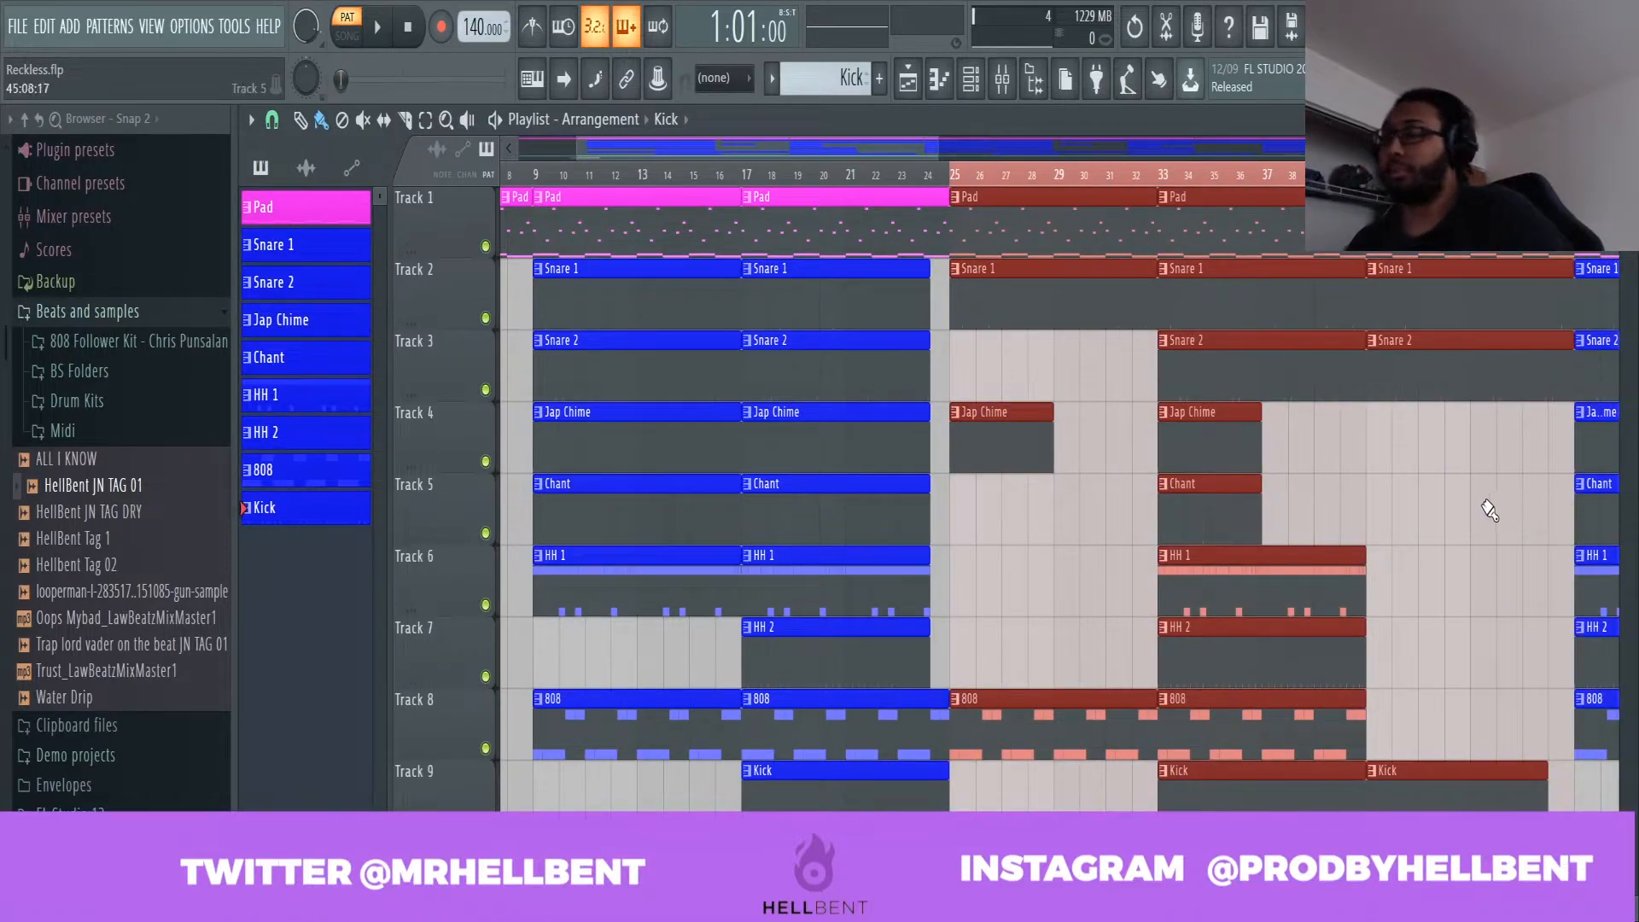
pyautogui.scroll(-3, 1477, 520)
pyautogui.scroll(-1, 1264, 470)
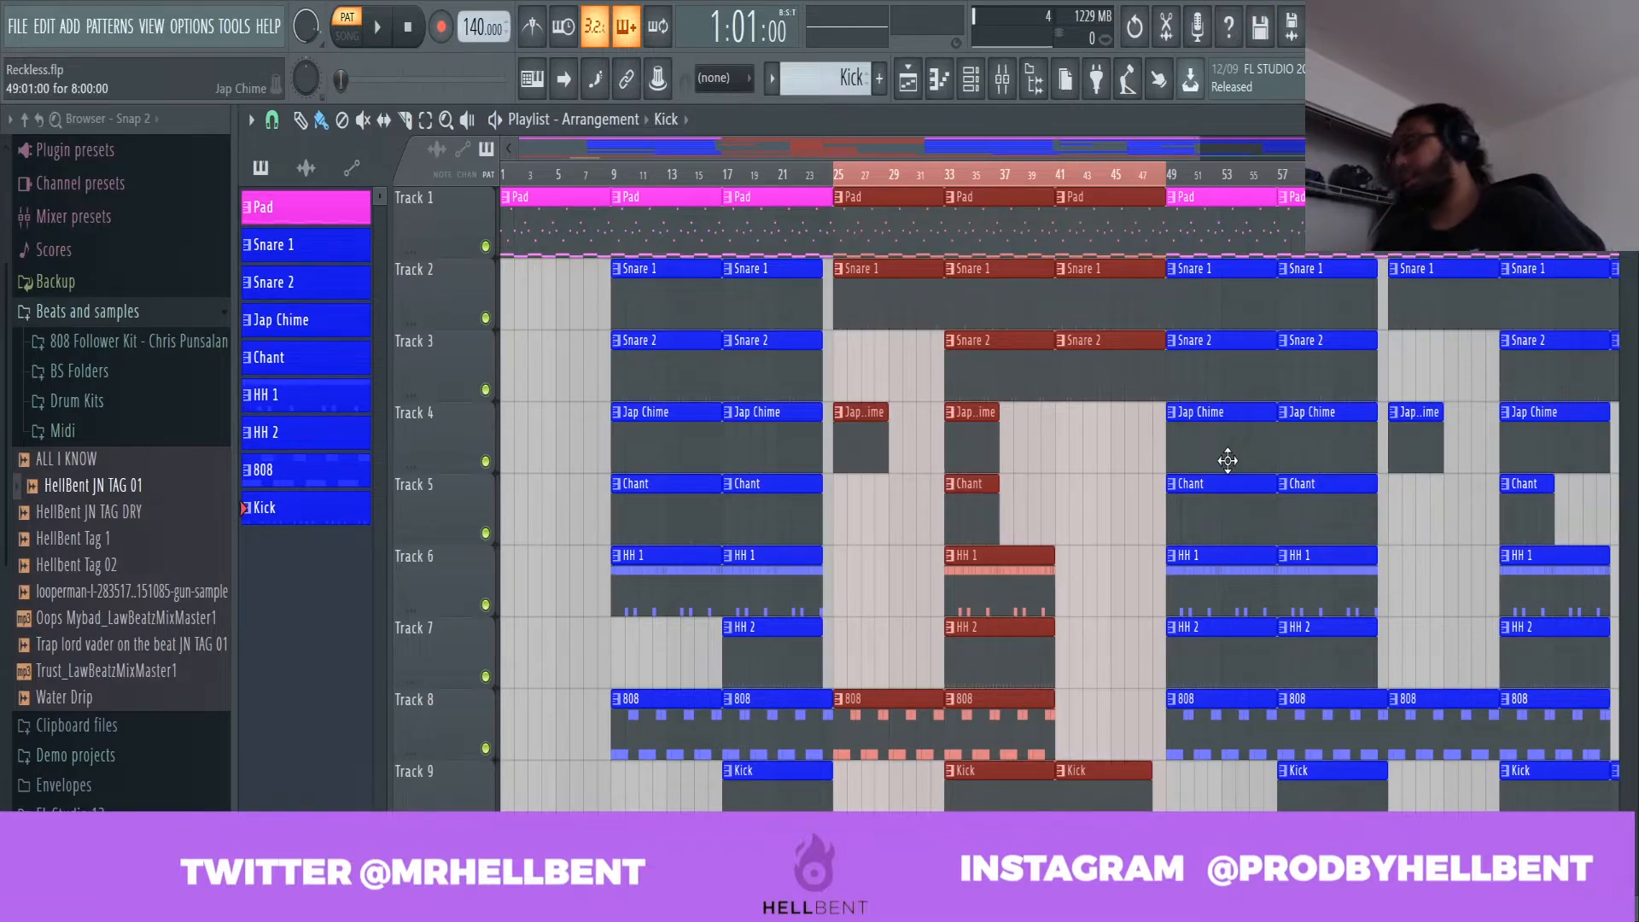
pyautogui.scroll(-2, 1075, 522)
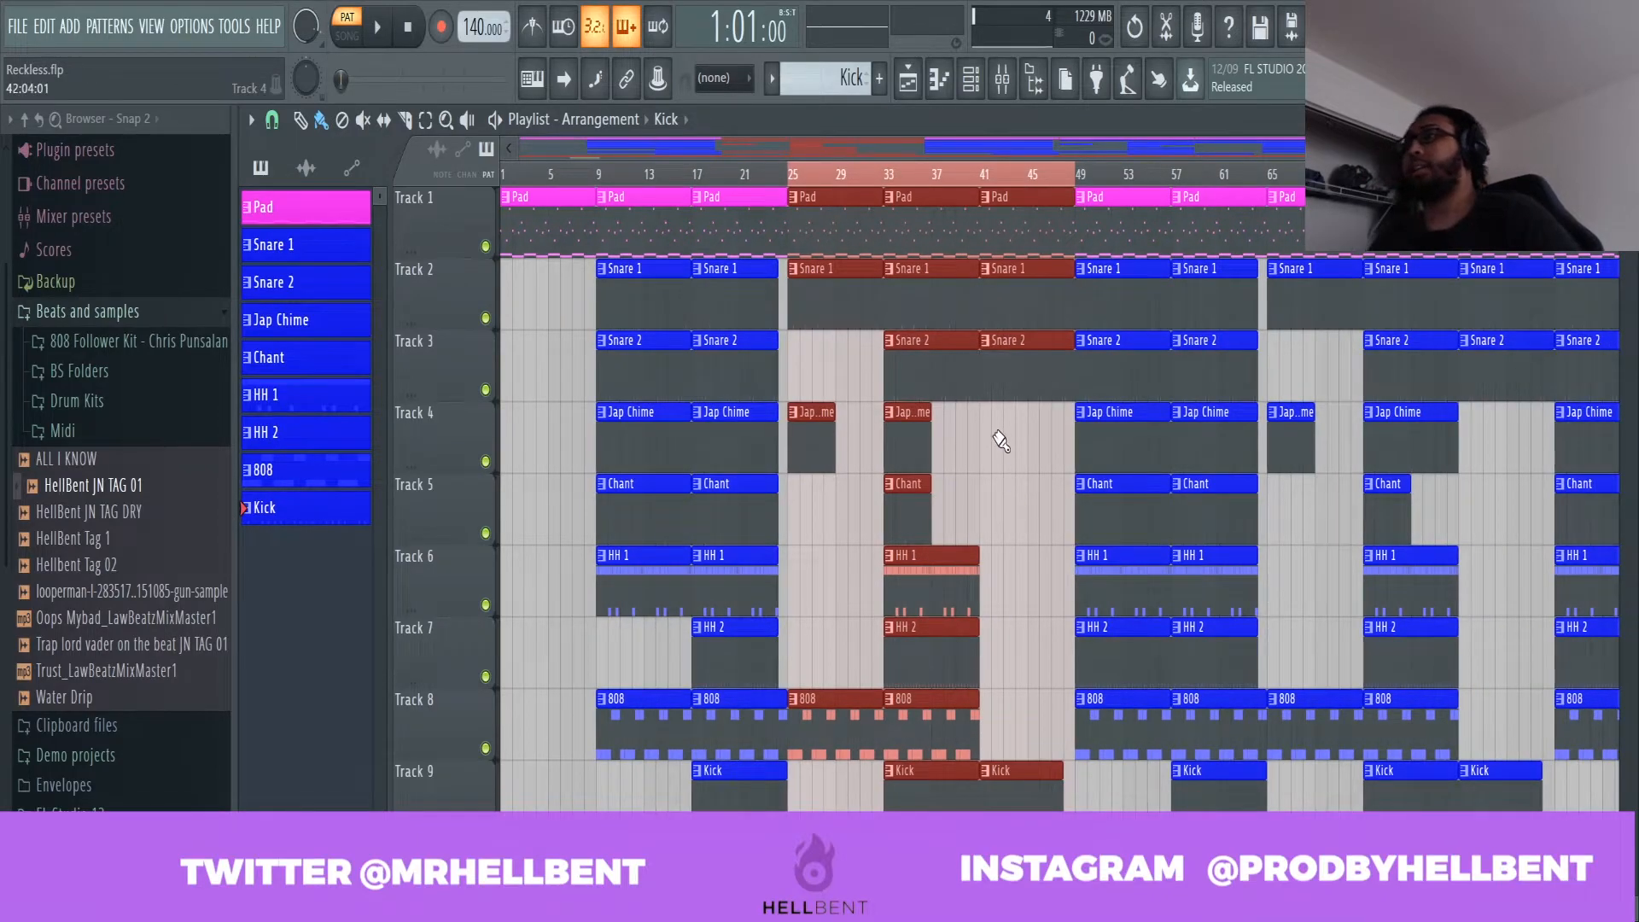
pyautogui.scroll(-1, 992, 440)
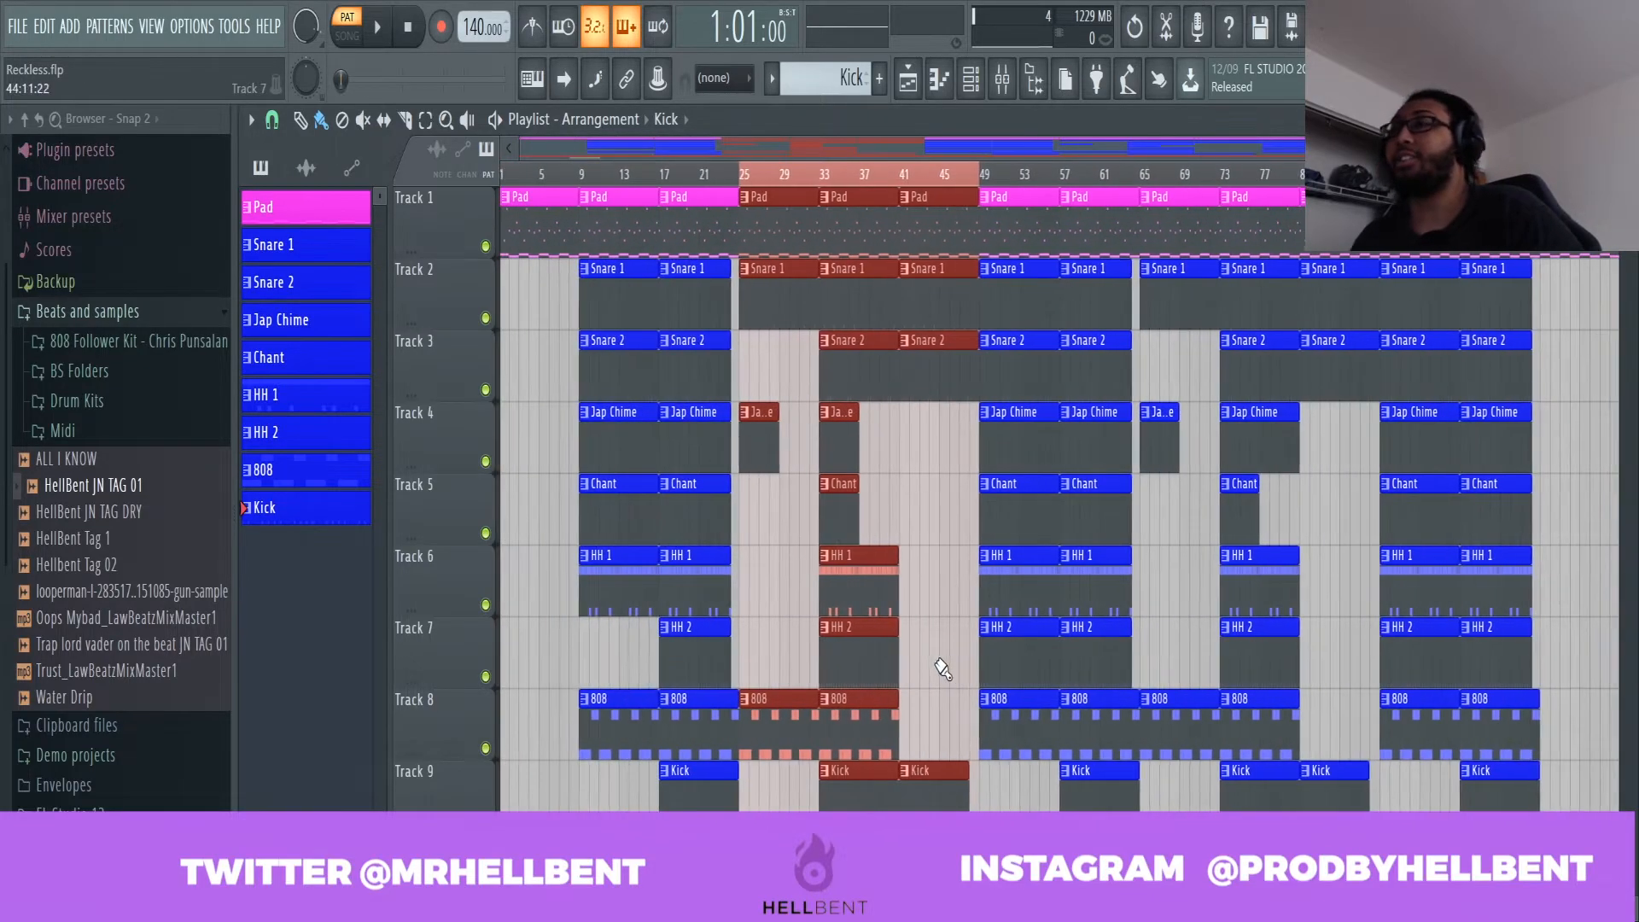
# Compare bars 25 to 49 with the following section in the playlist, highlight bars 25 to 49 again, and clear the highlight.
pyautogui.keyDown('ctrl'); pyautogui.scroll(-2, 930, 653); pyautogui.keyUp('ctrl')
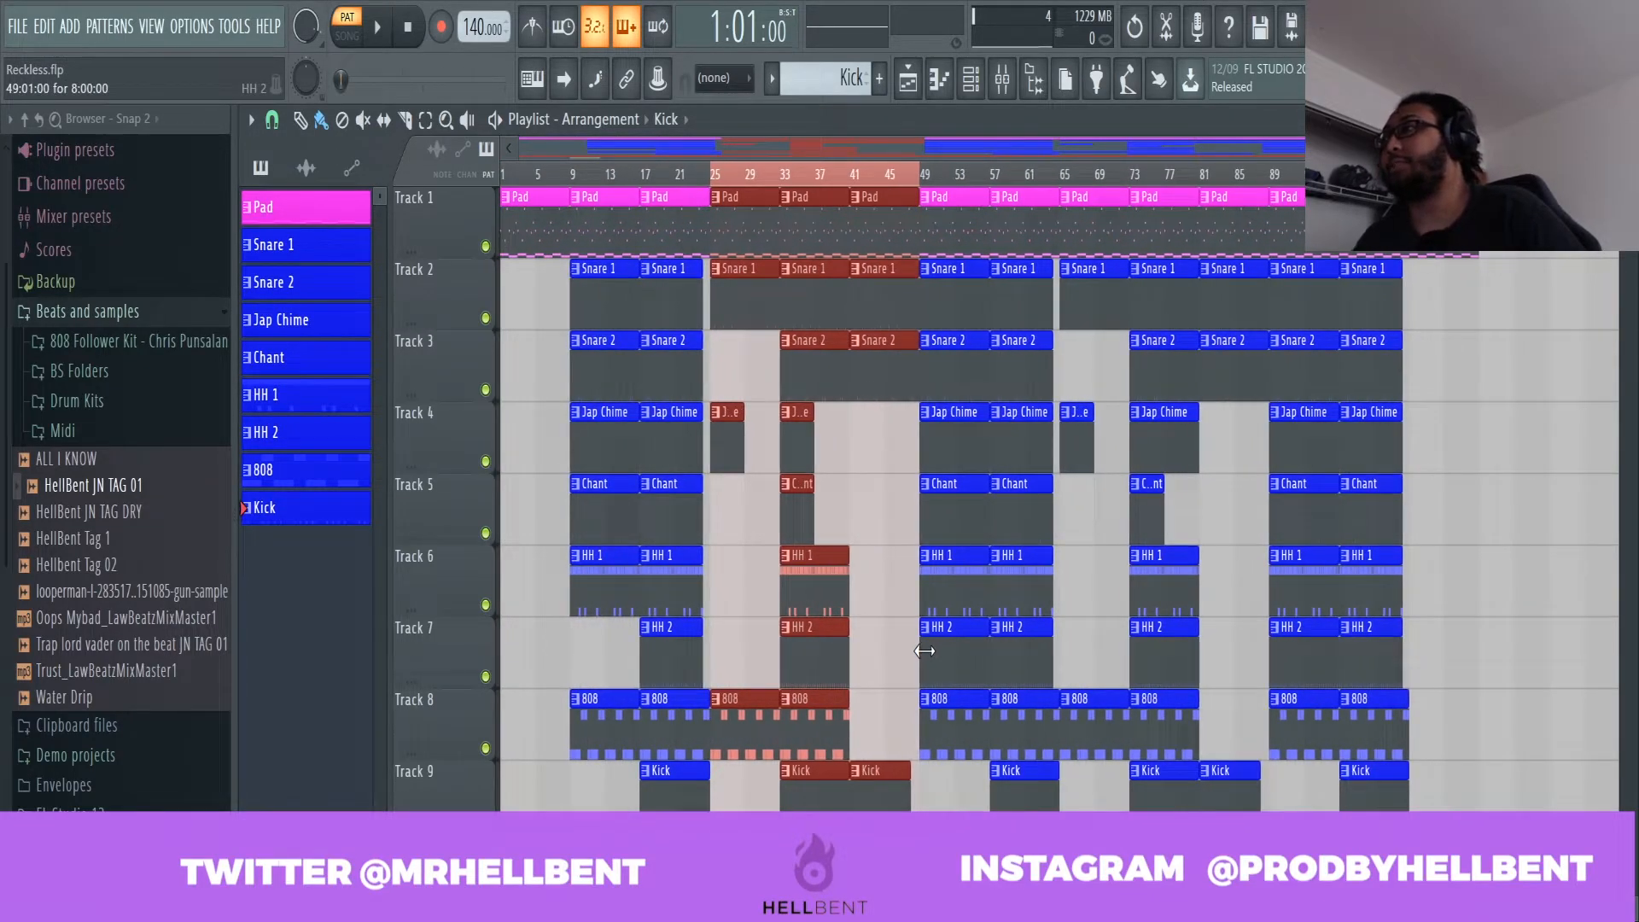
pyautogui.keyDown('ctrl'); pyautogui.scroll(2, 903, 568); pyautogui.keyUp('ctrl')
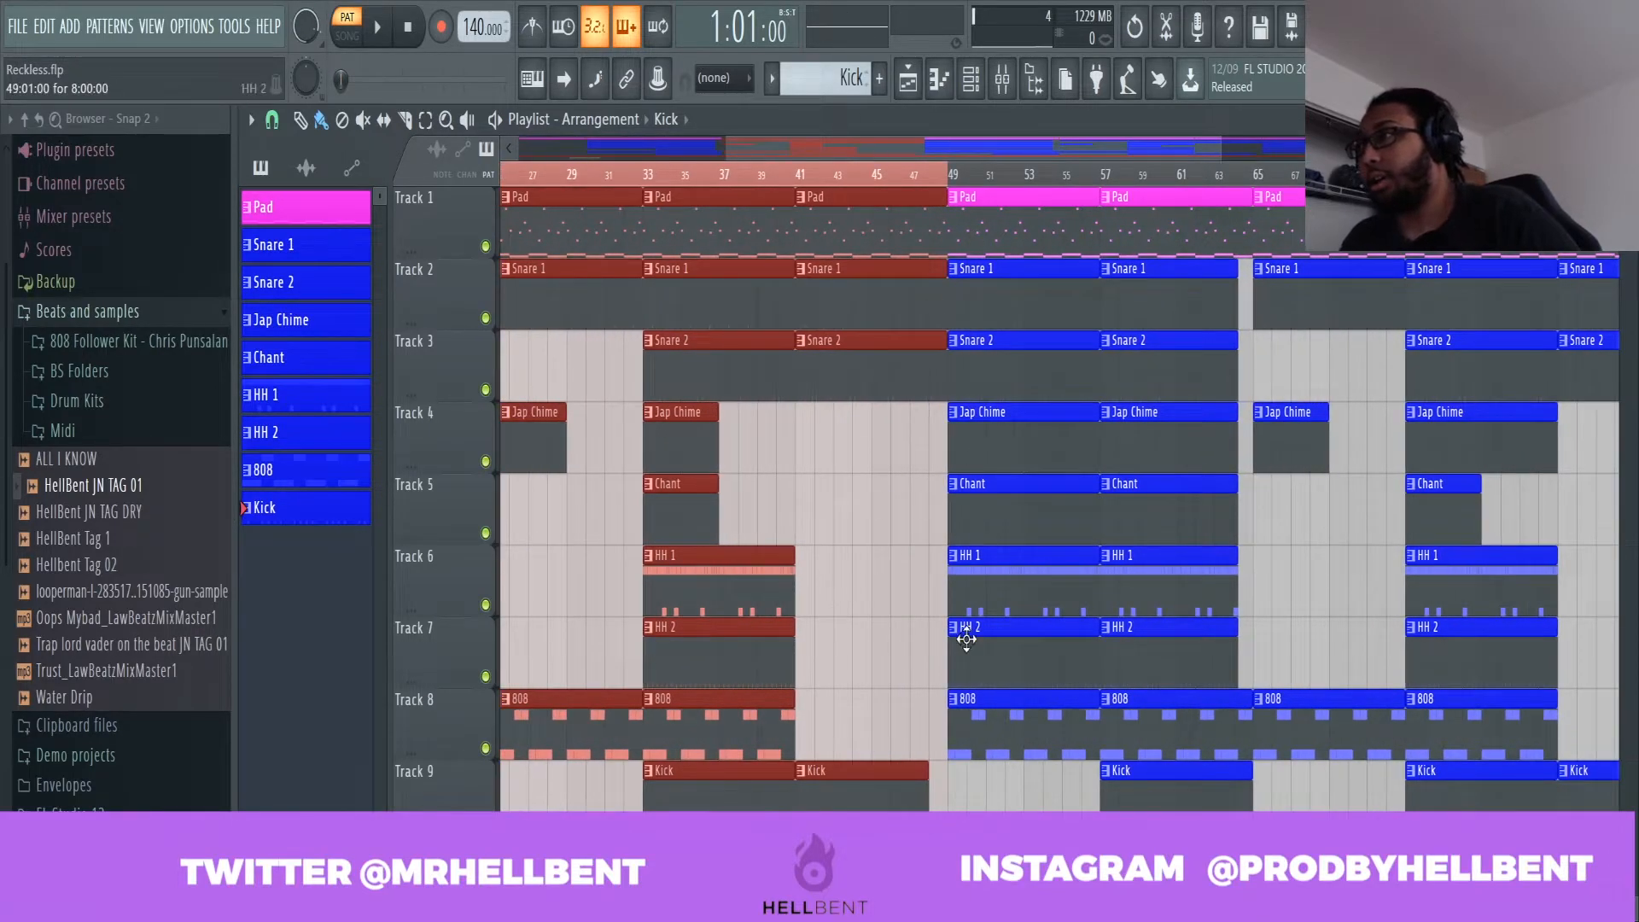
pyautogui.keyDown('ctrl'); pyautogui.scroll(-2, 884, 582); pyautogui.keyUp('ctrl')
pyautogui.moveTo(930, 186); pyautogui.dragTo(717, 178)
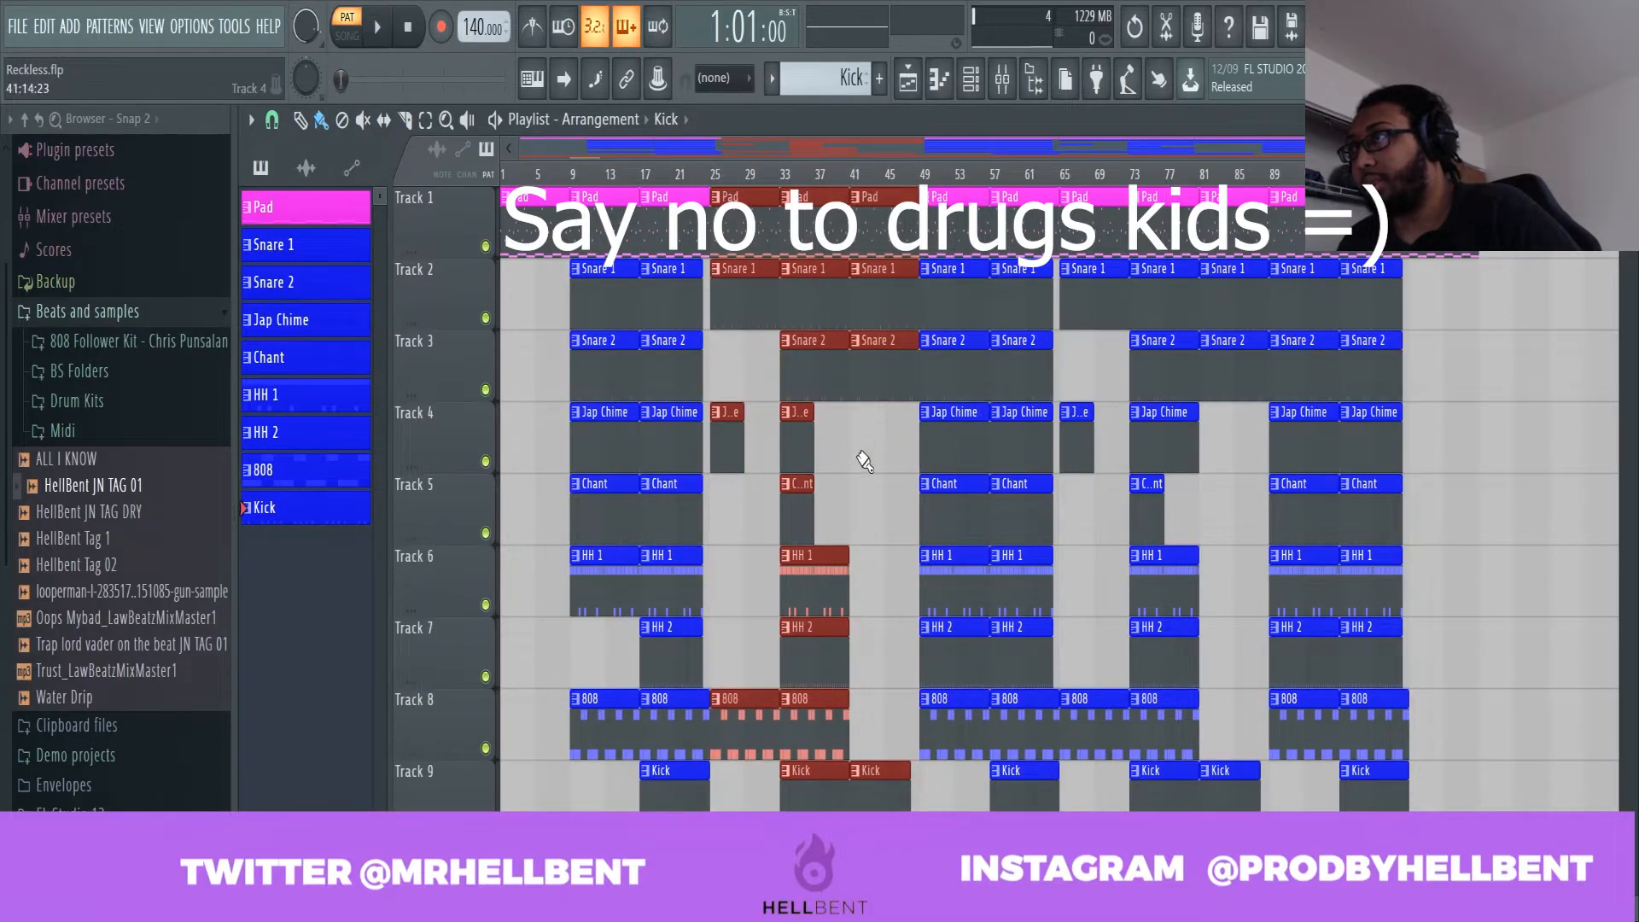
pyautogui.click(880, 485)
# Highlight bars 49 to 65 in the playlist, extend the highlight through the clips starting at bar 89, and clear it.
pyautogui.moveTo(926, 186); pyautogui.dragTo(1051, 239)
pyautogui.moveTo(1065, 177); pyautogui.dragTo(924, 184)
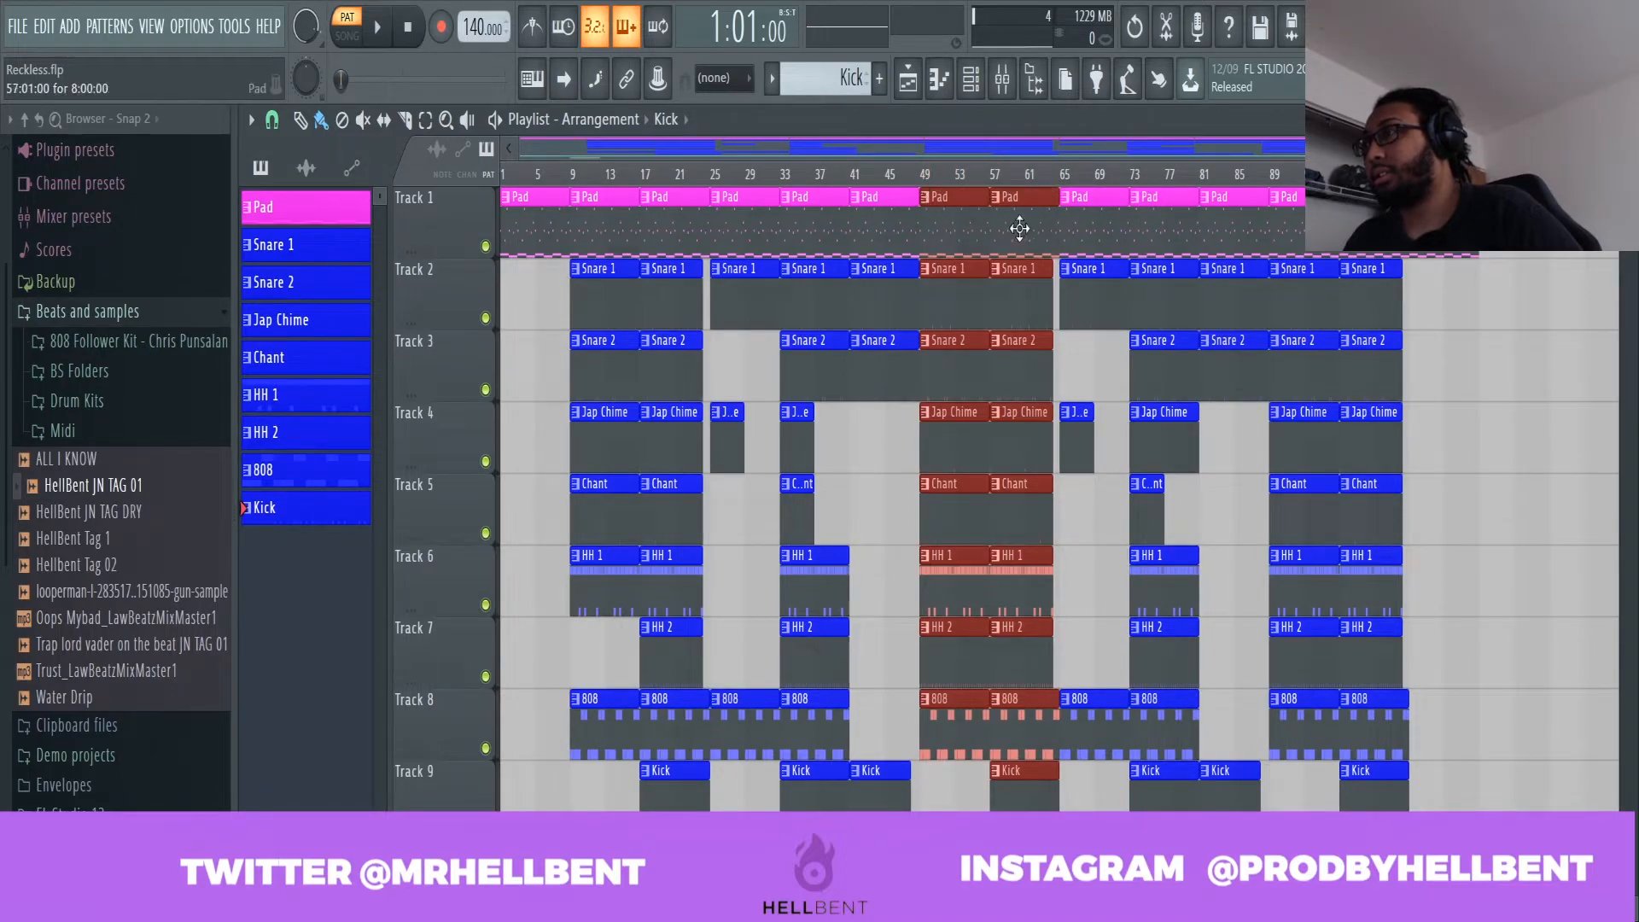
pyautogui.moveTo(1060, 181)
pyautogui.mouseDown()
pyautogui.moveTo(1270, 273)
pyautogui.moveTo(1302, 184)
pyautogui.moveTo(1061, 190)
pyautogui.mouseUp()
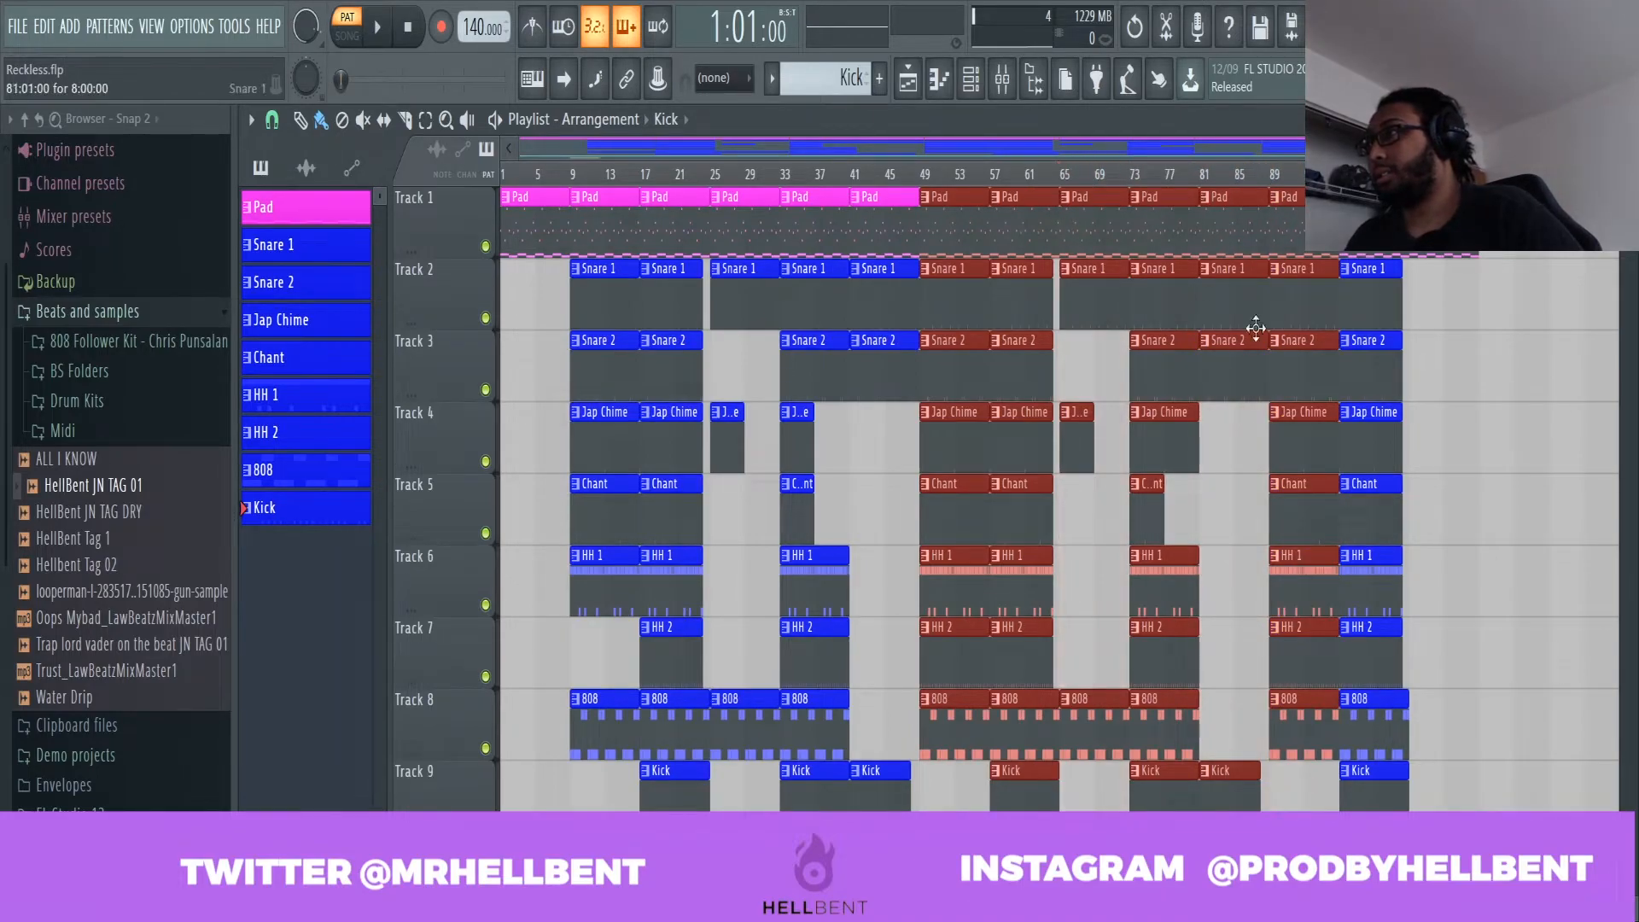
pyautogui.keyDown('ctrl'); pyautogui.click(1545, 447); pyautogui.keyUp('ctrl')
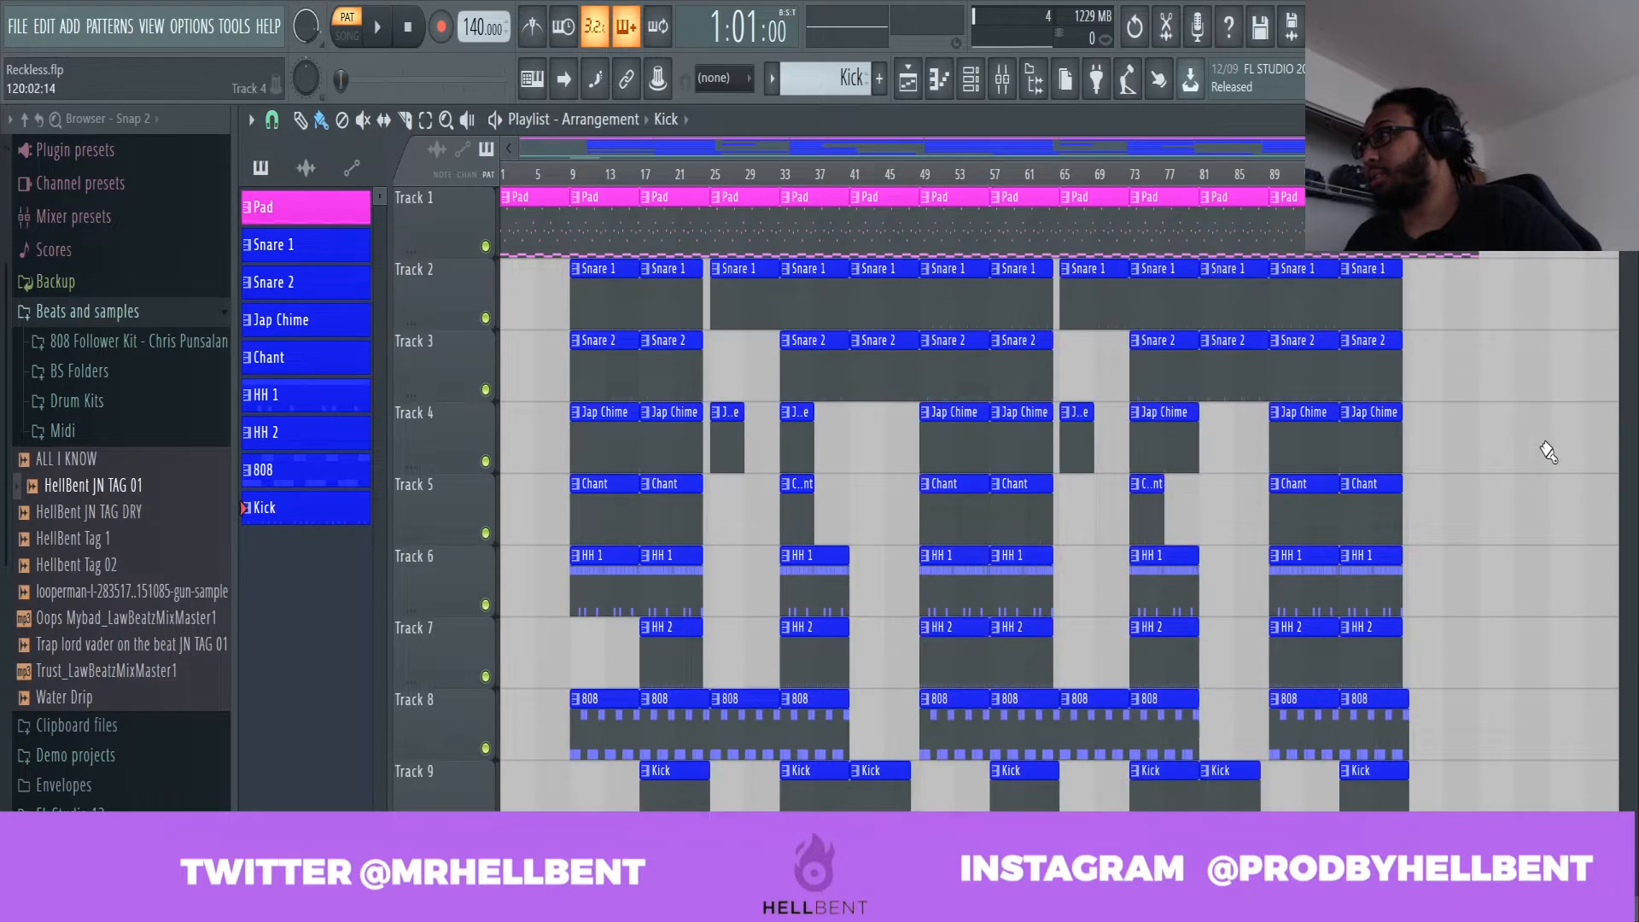
# Highlight the outro after the last drum clips, from about bar 105 to bar 113, and clear the highlight.
pyautogui.moveTo(1409, 178); pyautogui.dragTo(1462, 177)
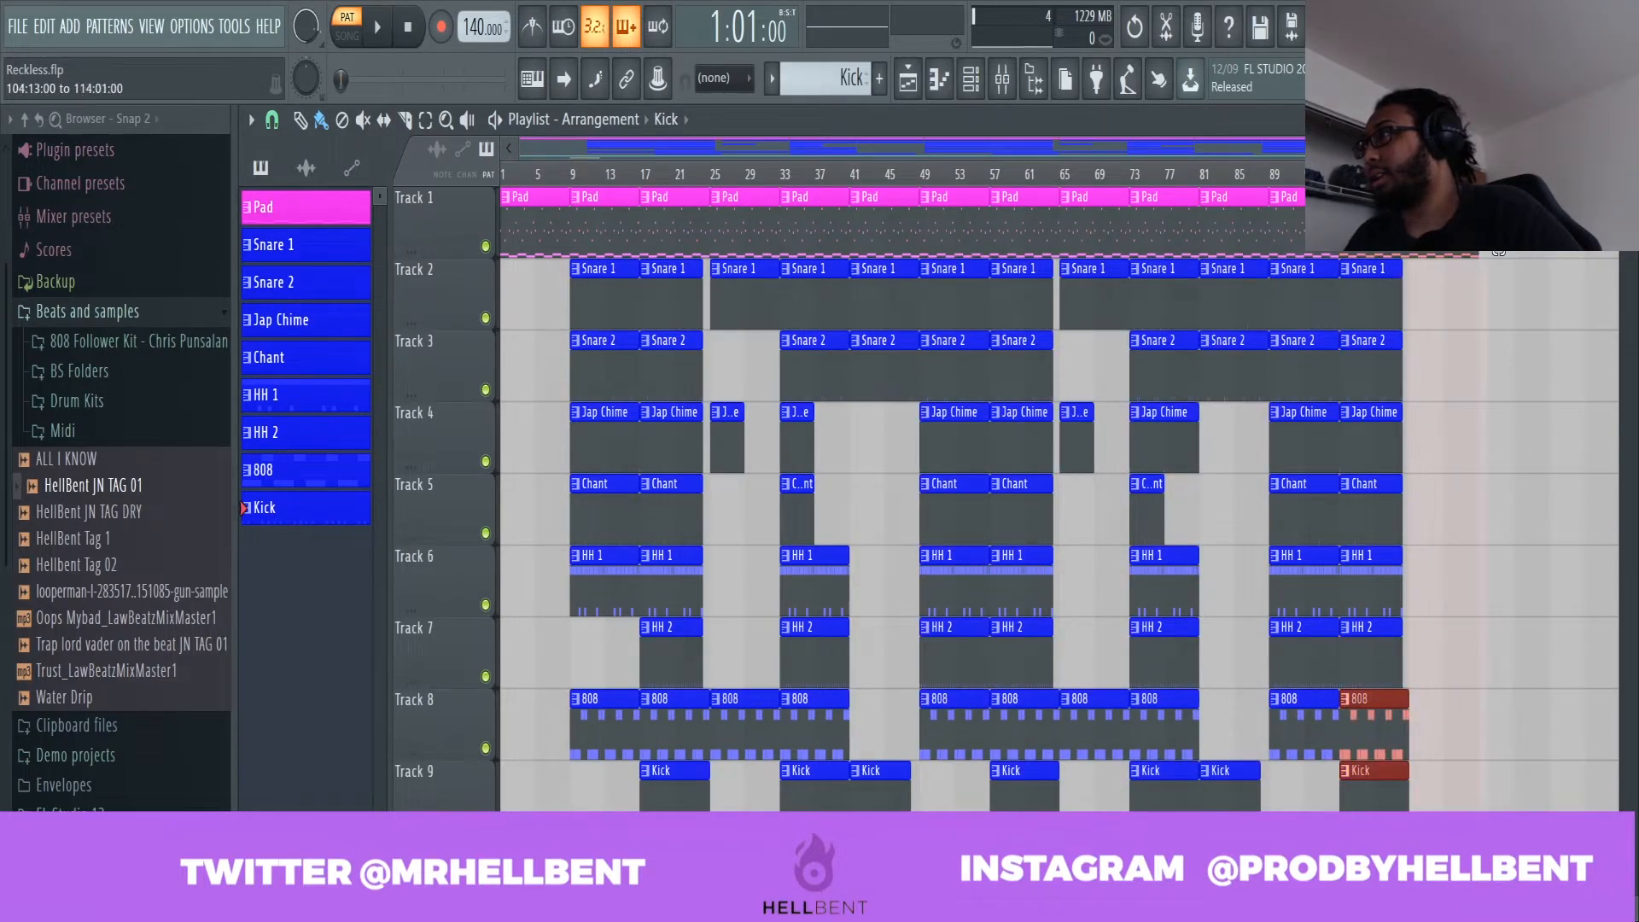
pyautogui.keyDown('ctrl'); pyautogui.click(1594, 507); pyautogui.keyUp('ctrl')
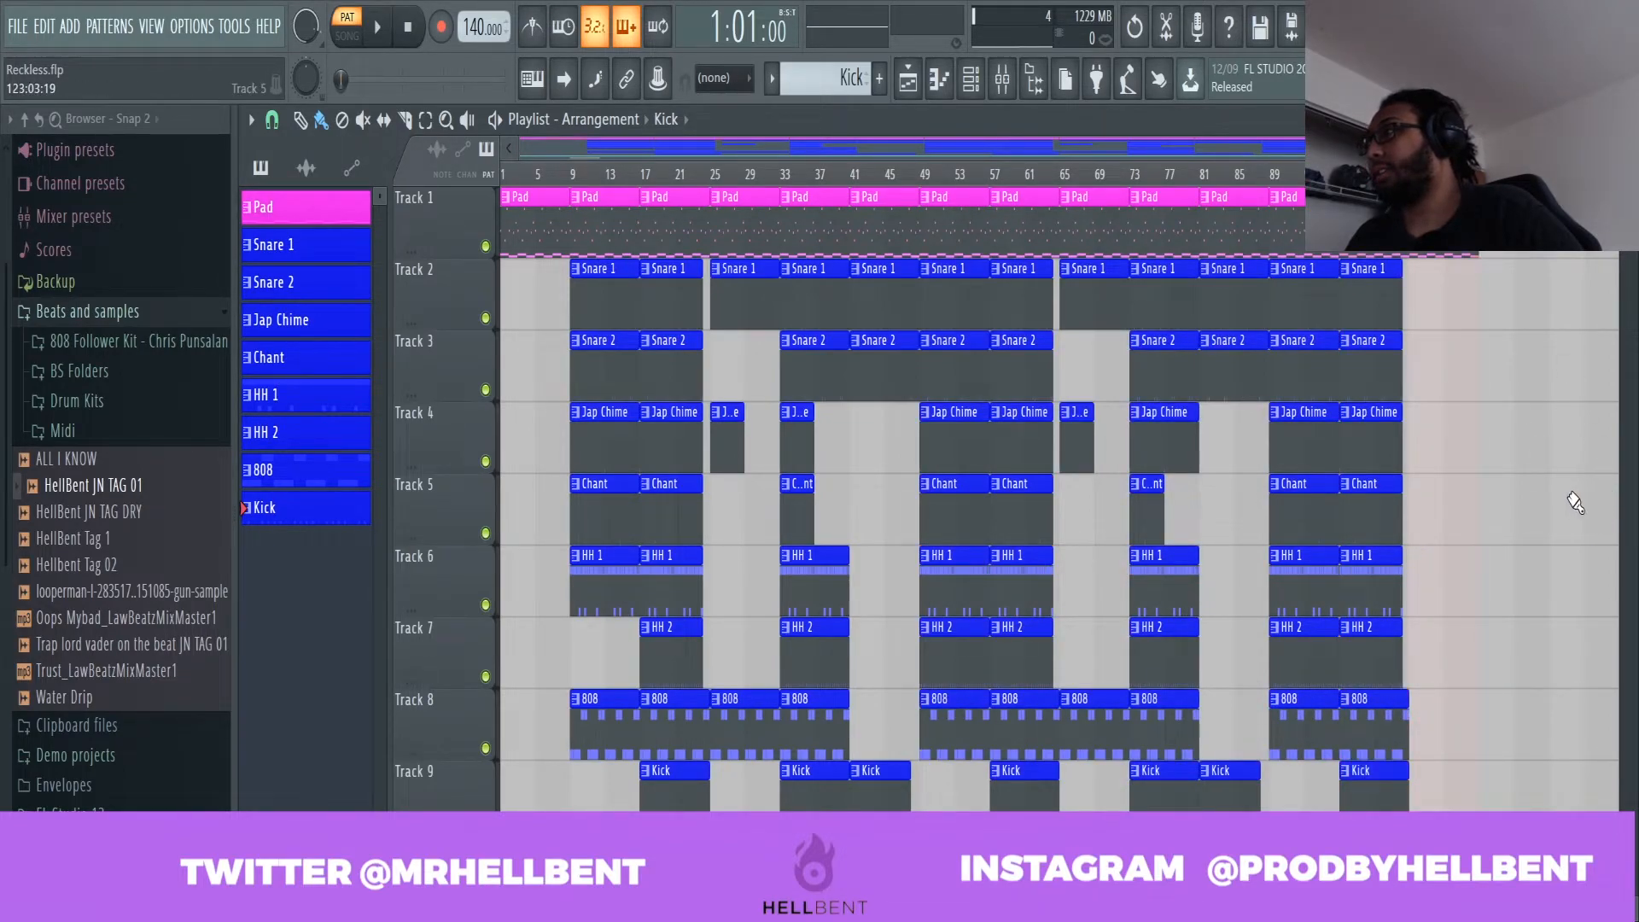
pyautogui.moveTo(1479, 176); pyautogui.dragTo(1407, 176)
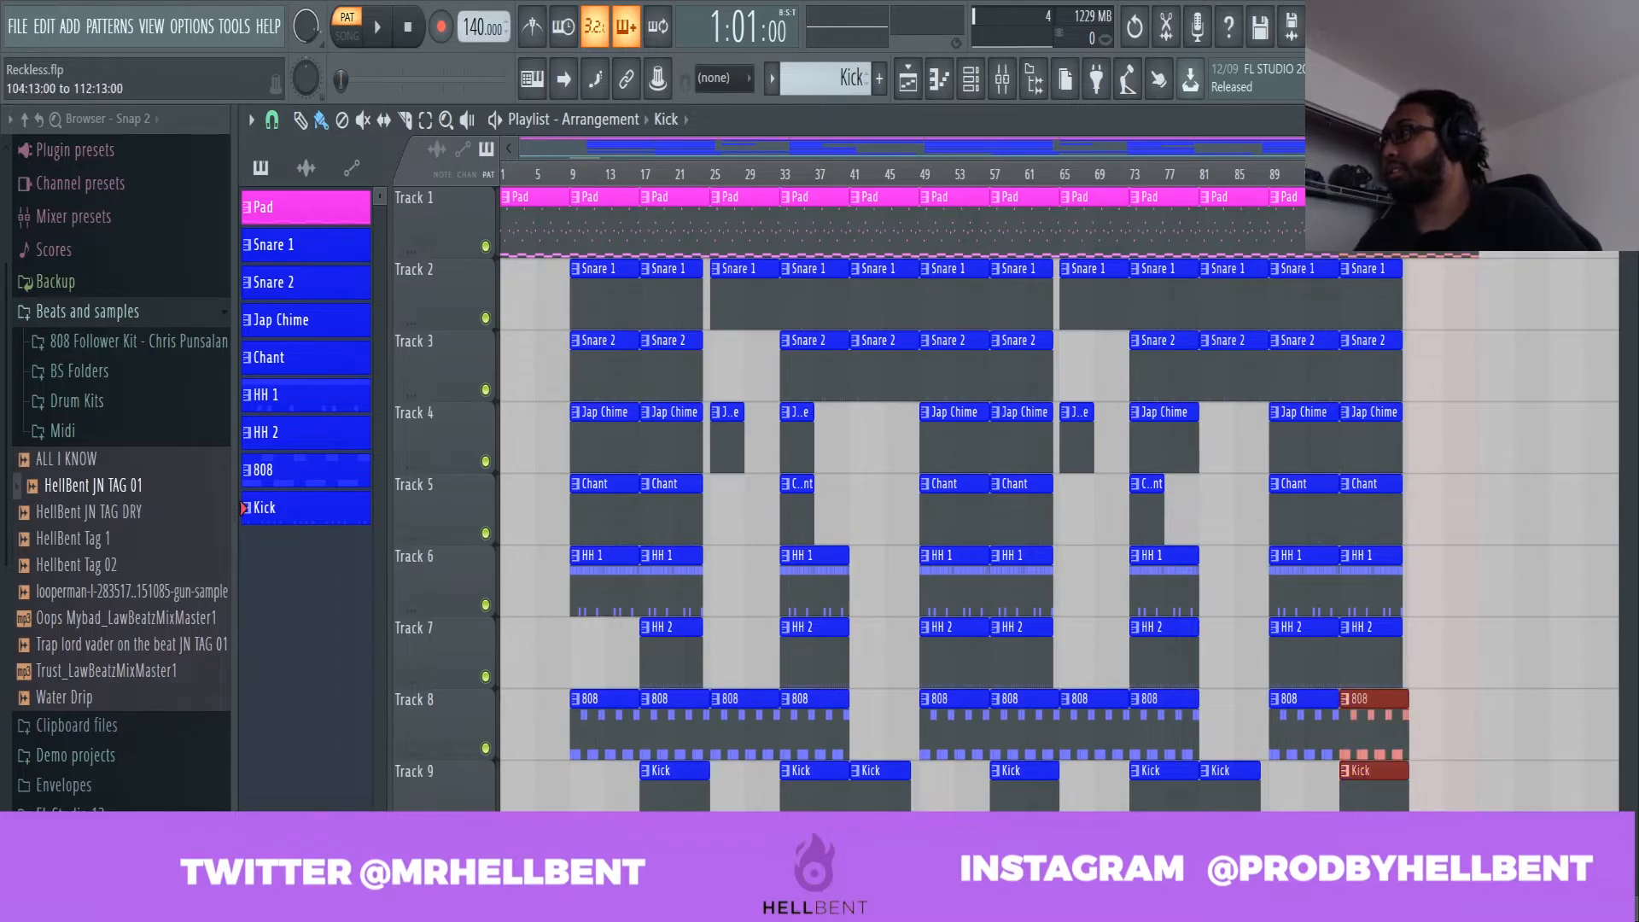
pyautogui.keyDown('ctrl'); pyautogui.click(1408, 176); pyautogui.keyUp('ctrl')
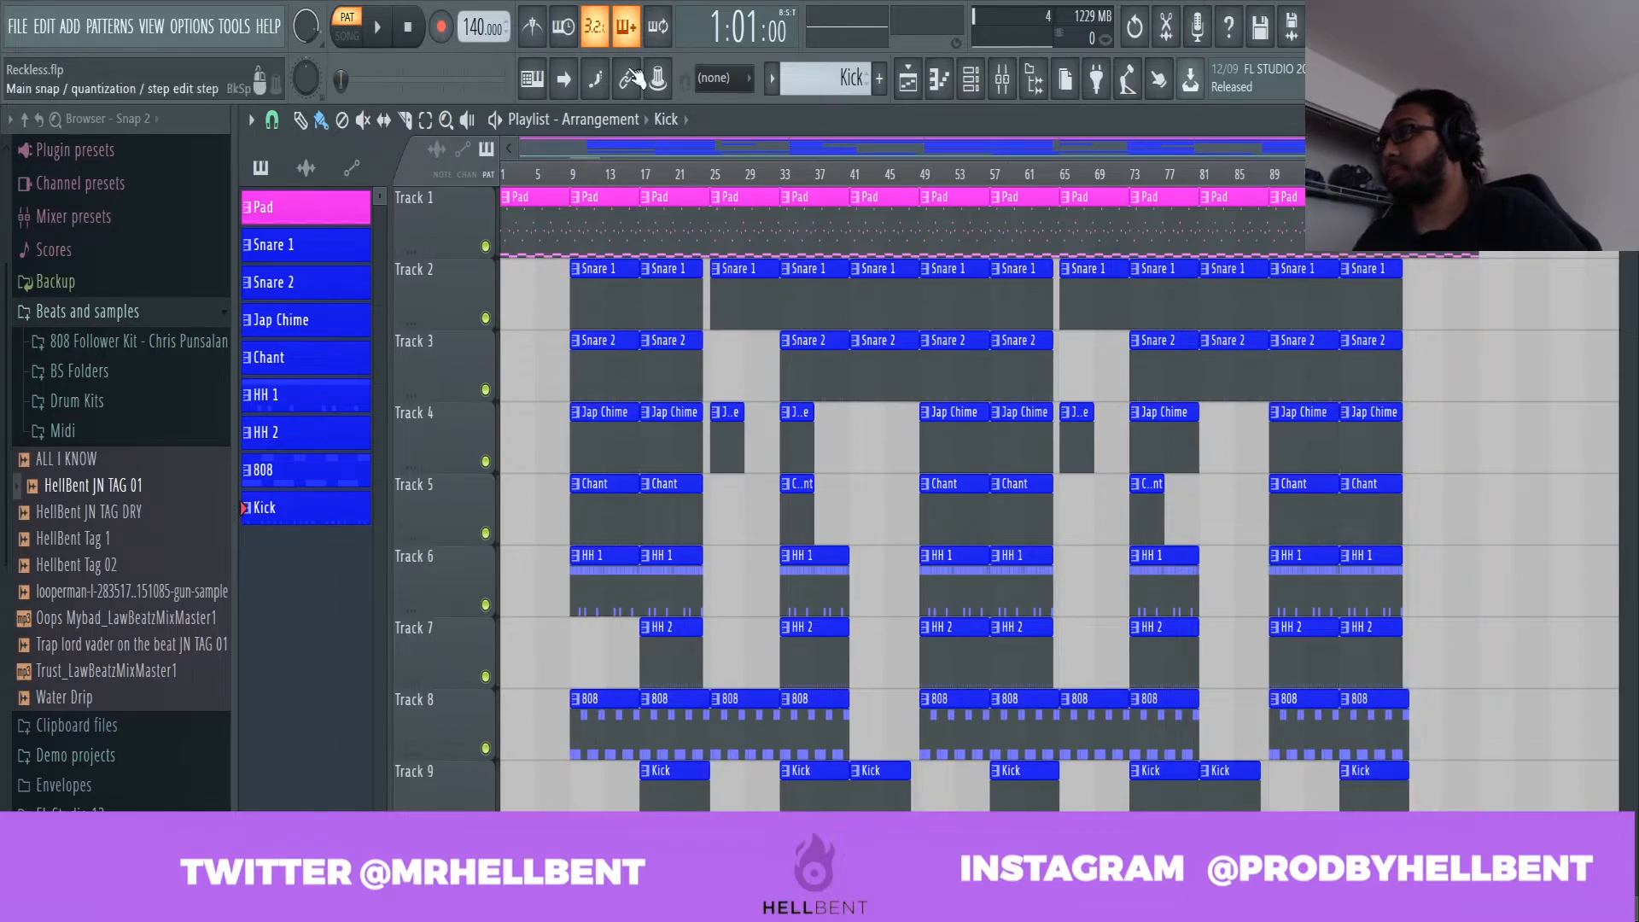
# Play the full arrangement in song mode from bar 1.
pyautogui.moveTo(509, 177); pyautogui.dragTo(497, 176)
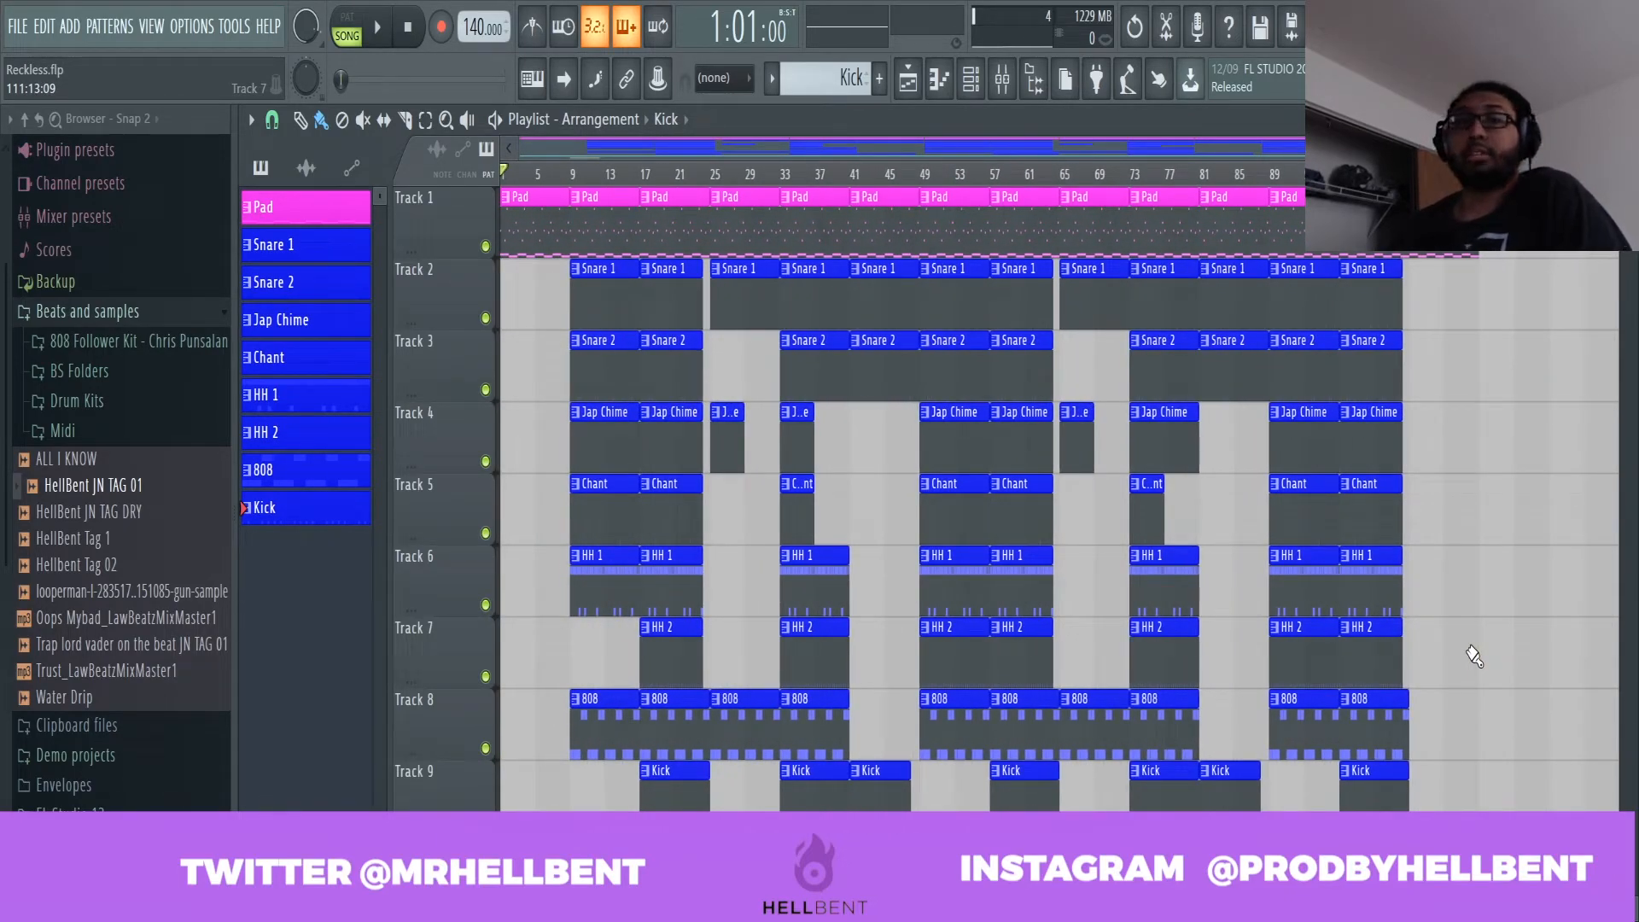
pyautogui.press('space')
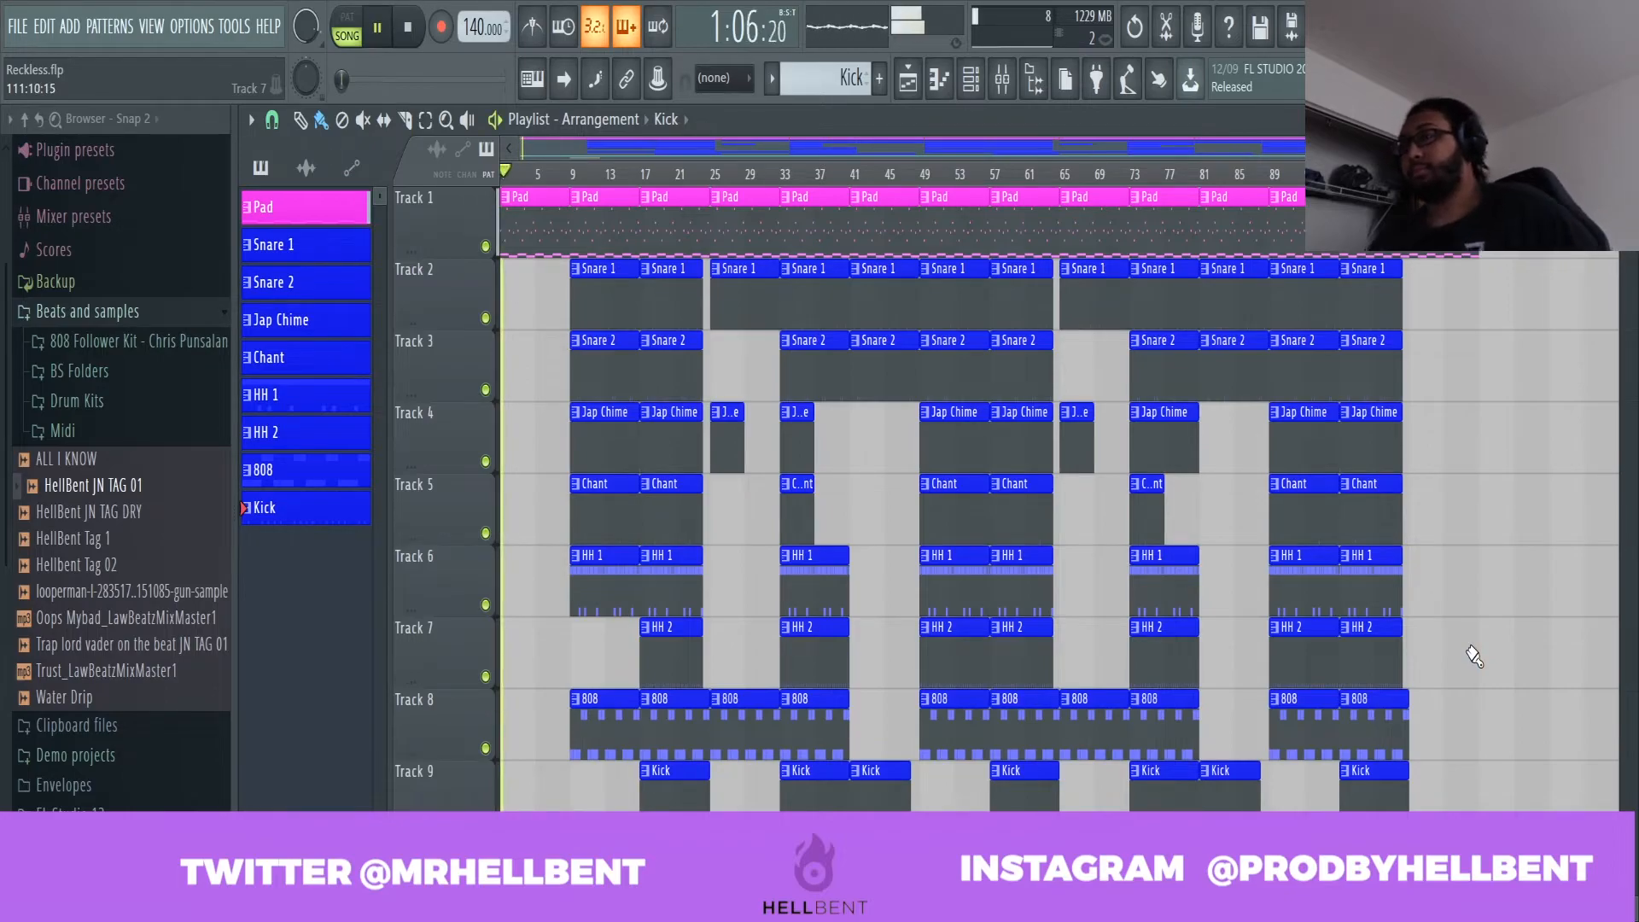